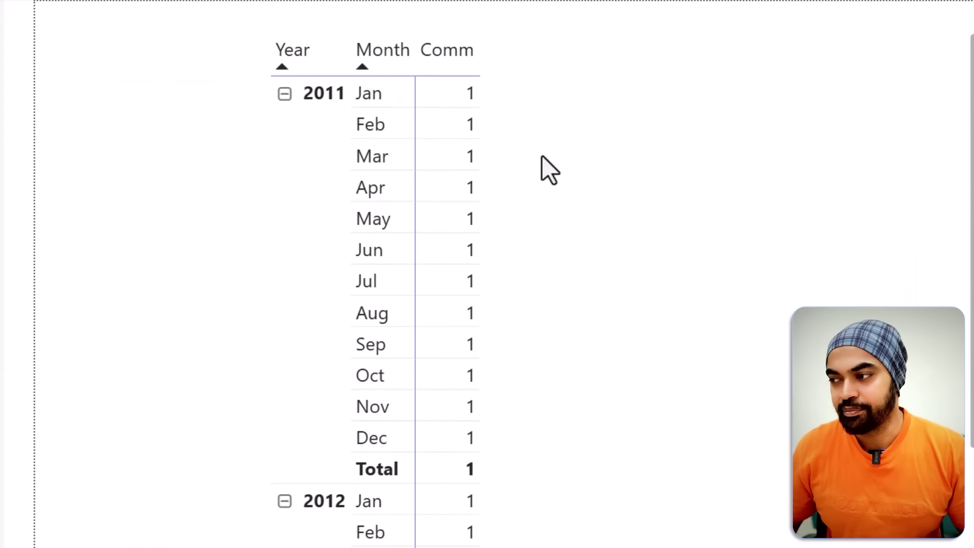
Step: Replace the Comm measure's expression with a TOPN function on a new line, returning 3 rows
left_click(226, 13)
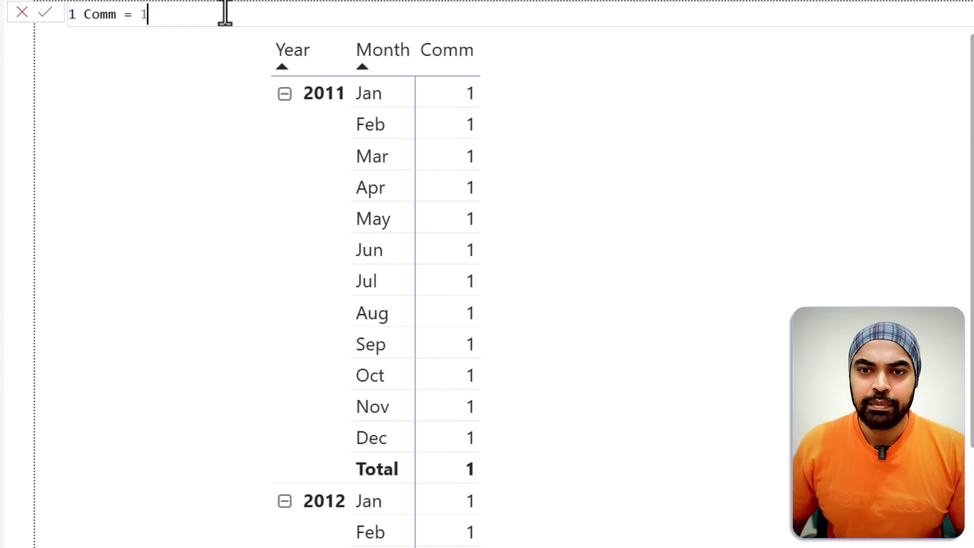
key("BackSpace")
key("shift+Return")
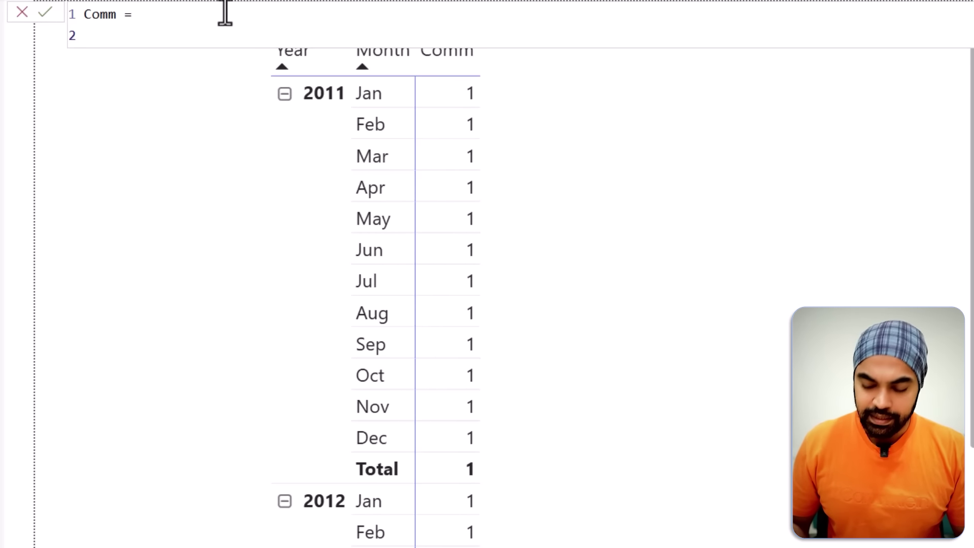
scroll(226, 13, "up", 4)
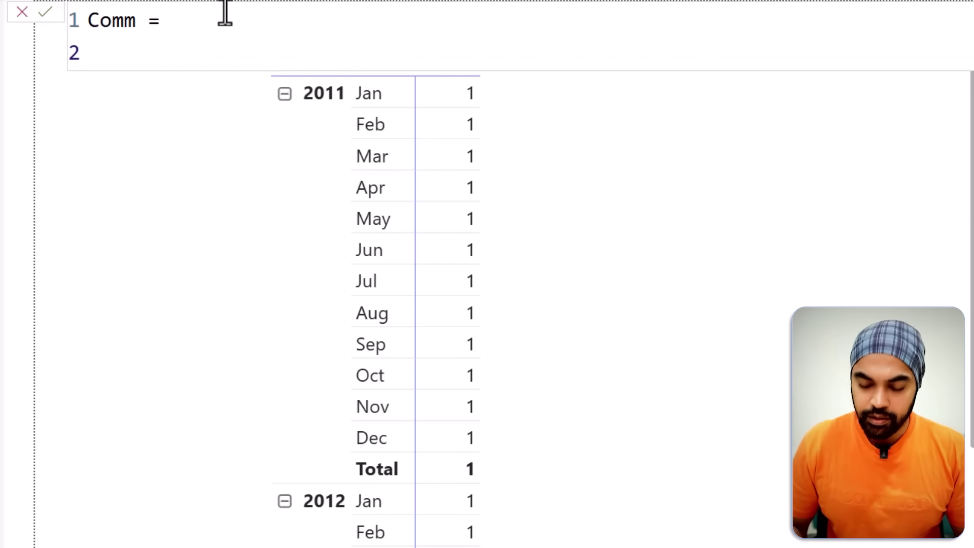
type("topn")
key("Tab")
type("3,")
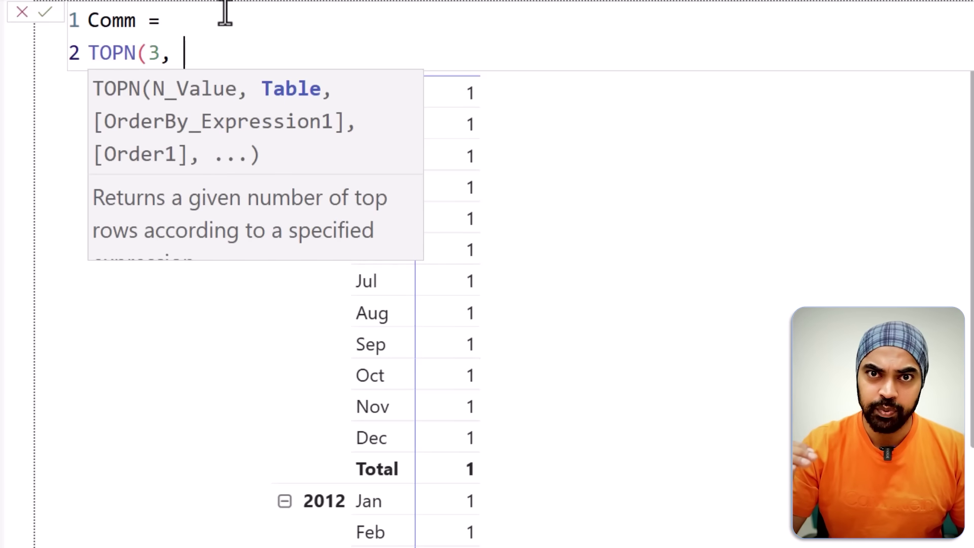
Step: Complete the TOPN function with the 'Calendar' table ordered by [Total Sales]
type("cal")
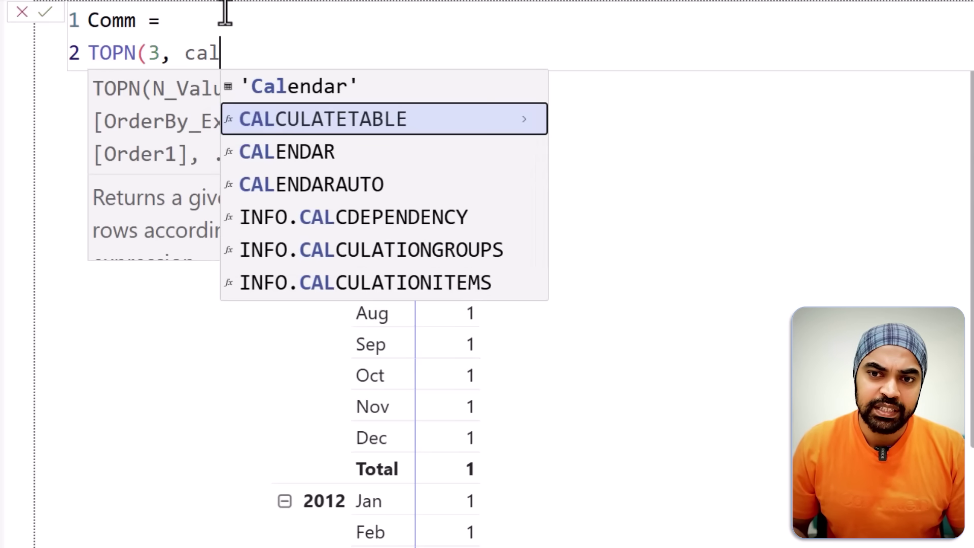
key("Up")
key("Tab")
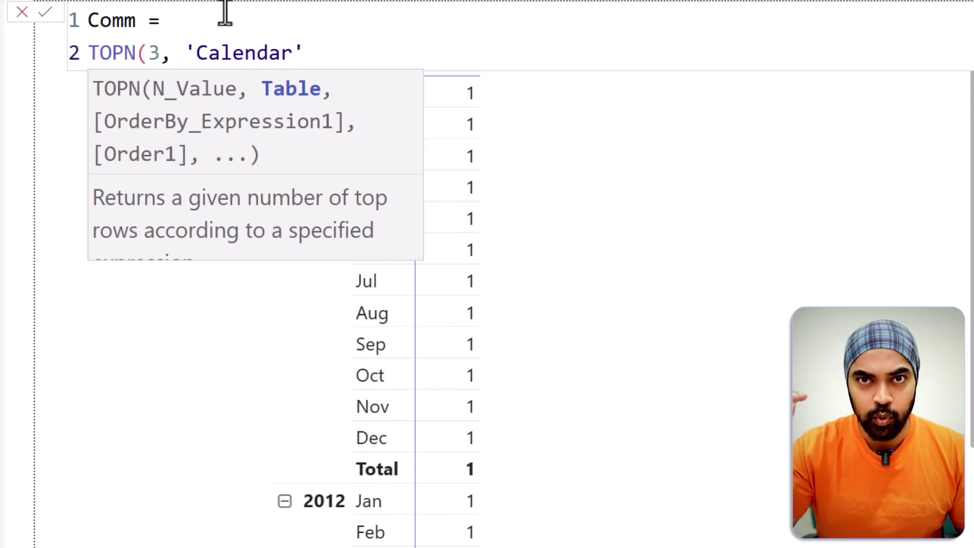
type(", ")
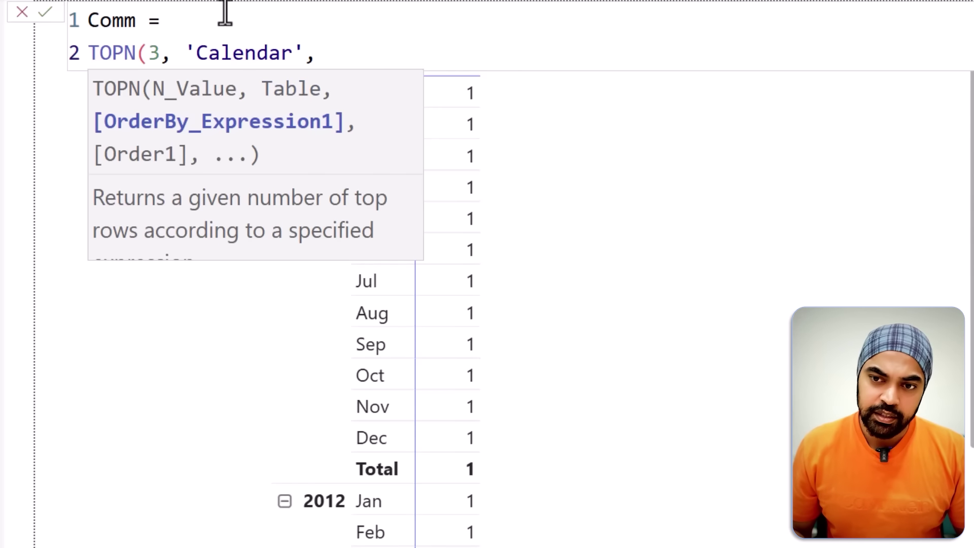
type("[to")
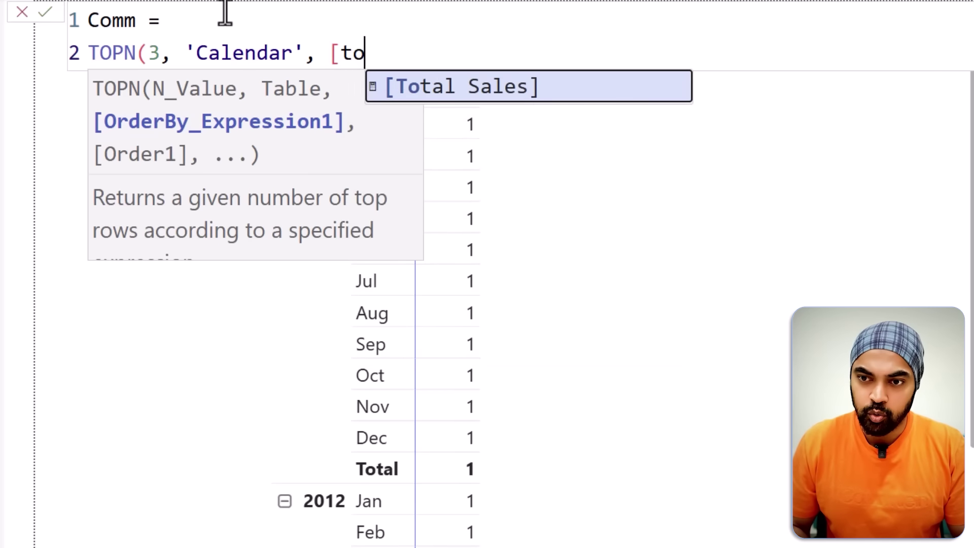
key("Tab")
type(")")
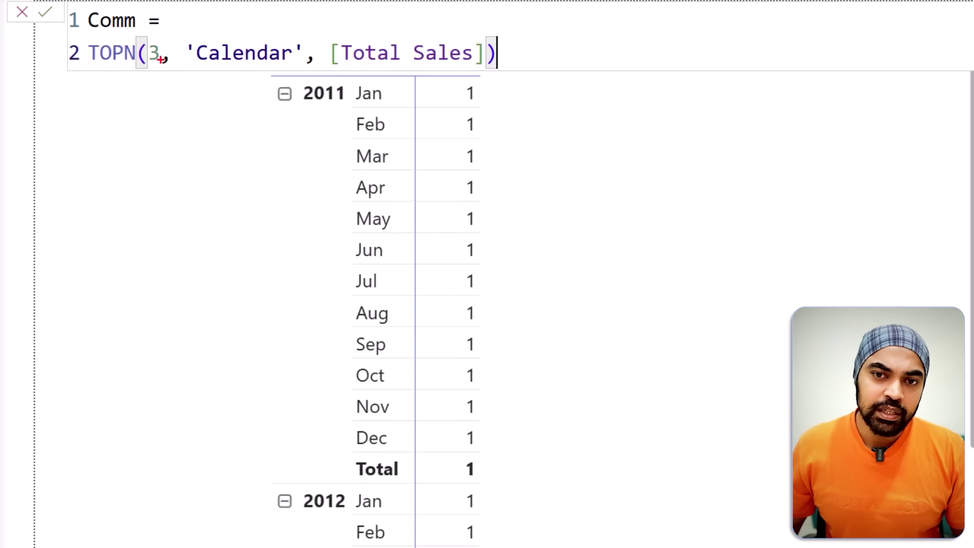
Step: Wrap the TOPN expression as the filter of a CALCULATE on [Total Sales] and commit the Comm measure
left_click(266, 23)
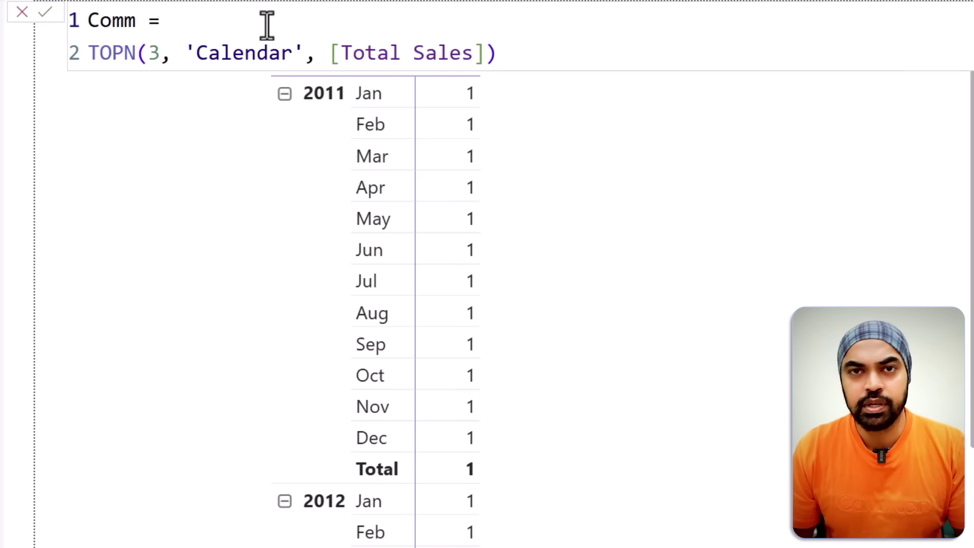
key("Right")
type("CALCULATE(")
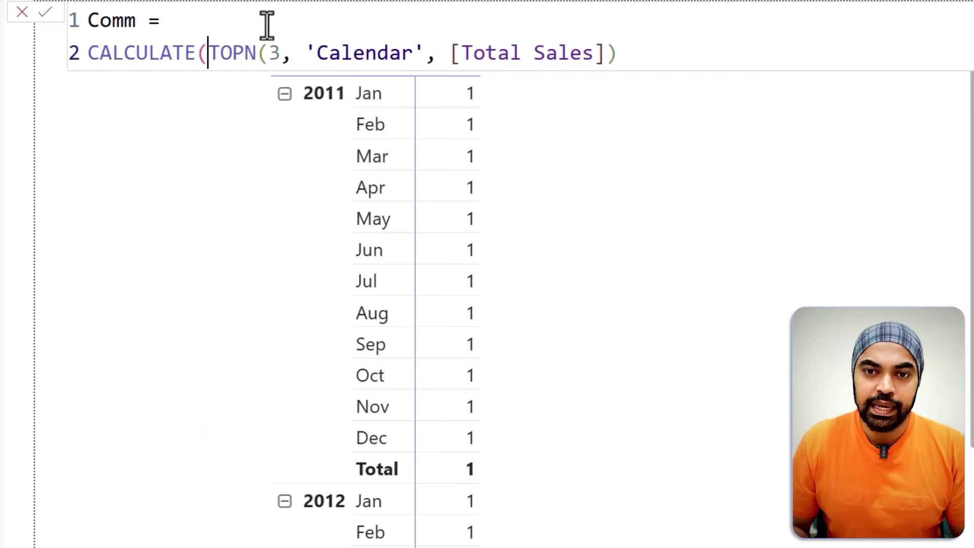
key("shift+Return")
type("to")
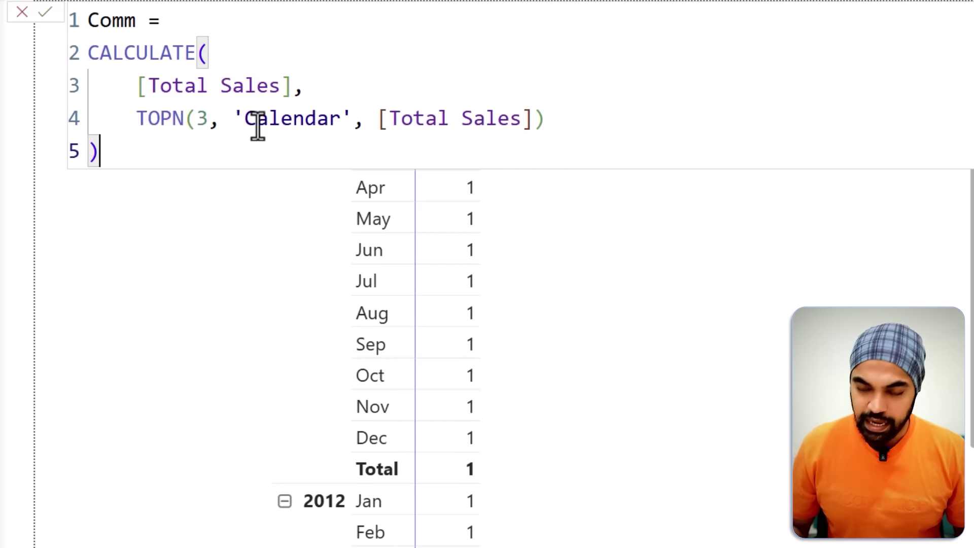
key("Return")
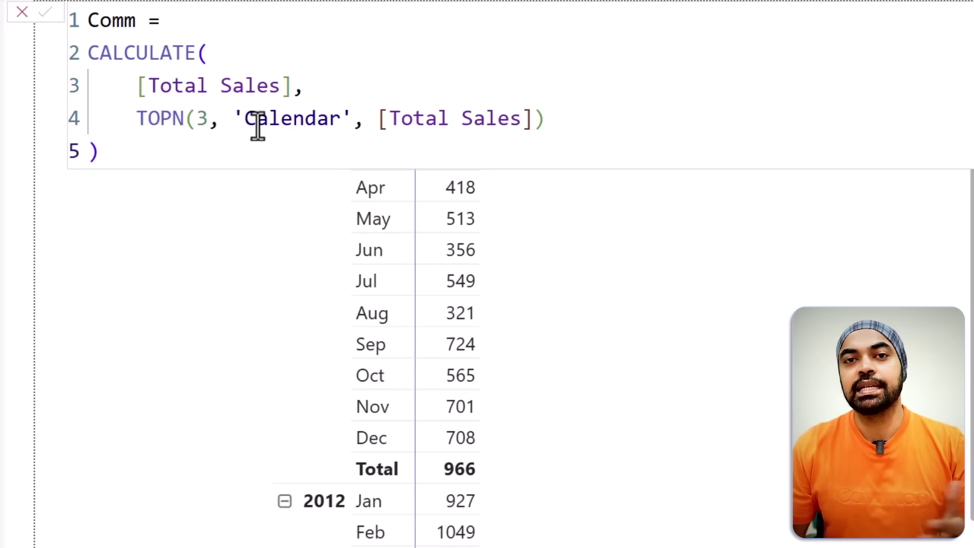
Step: Multiply the CALCULATE result in the Comm measure by 0.2 and commit the formula
left_click(193, 163)
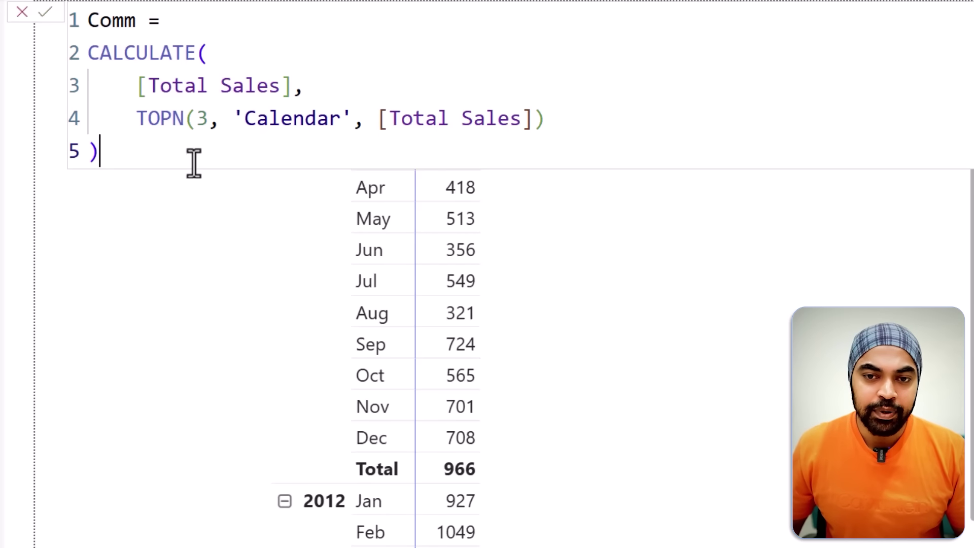
type("* 0.2")
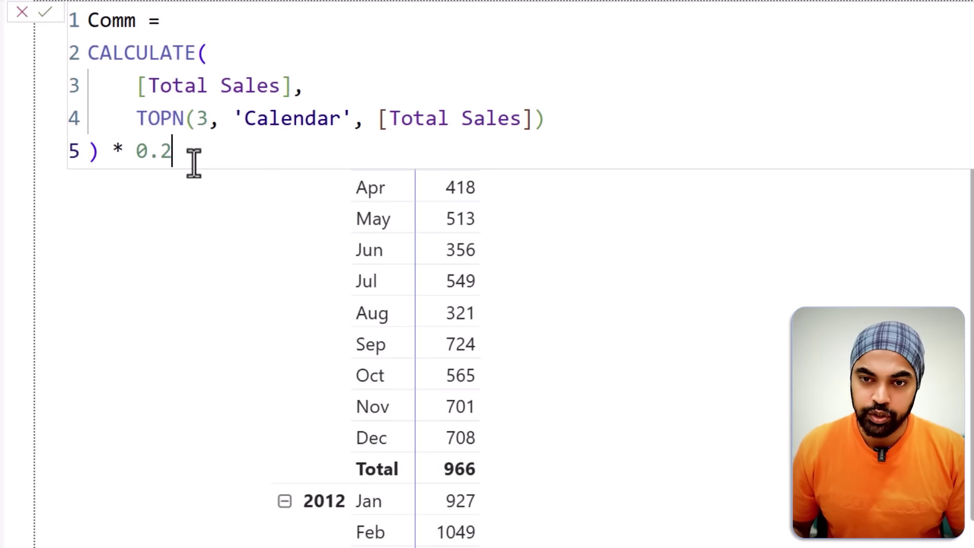
key("Return")
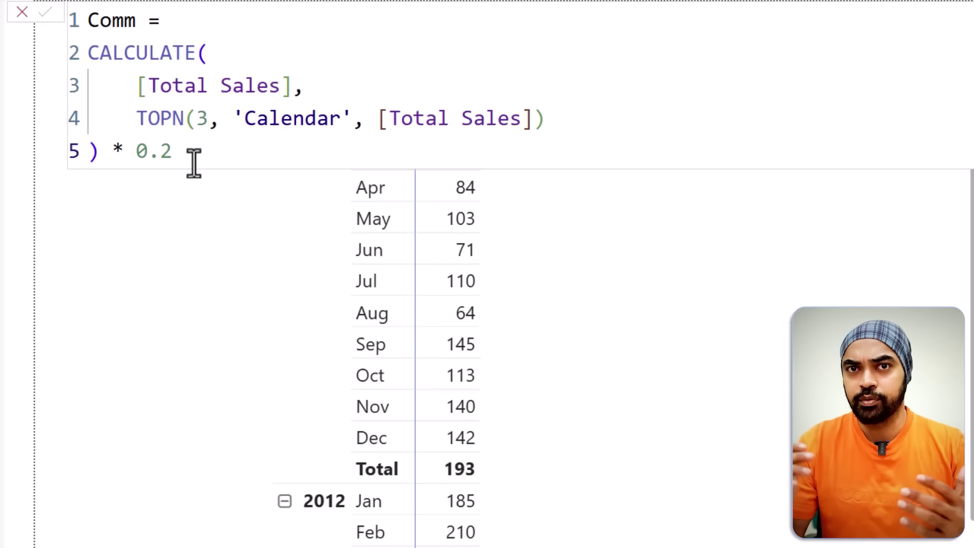
left_click(203, 138)
key("Escape")
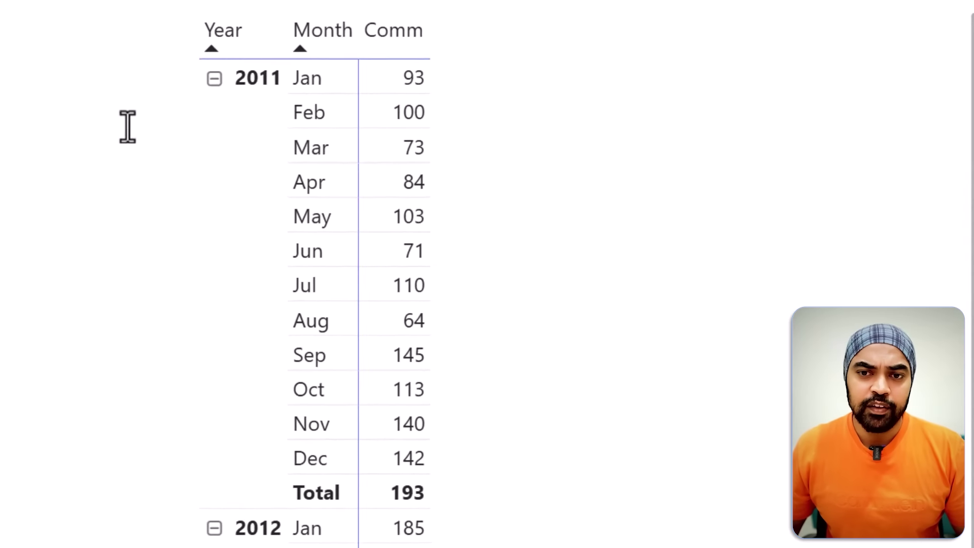
Step: Mark the January to March Comm values, box the 2011 total and bracket the monthly values on screen, clearing the marks when done
key("ctrl+2")
left_click_drag(417, 75, 432, 67)
left_click_drag(416, 109, 437, 96)
left_click_drag(420, 143, 445, 133)
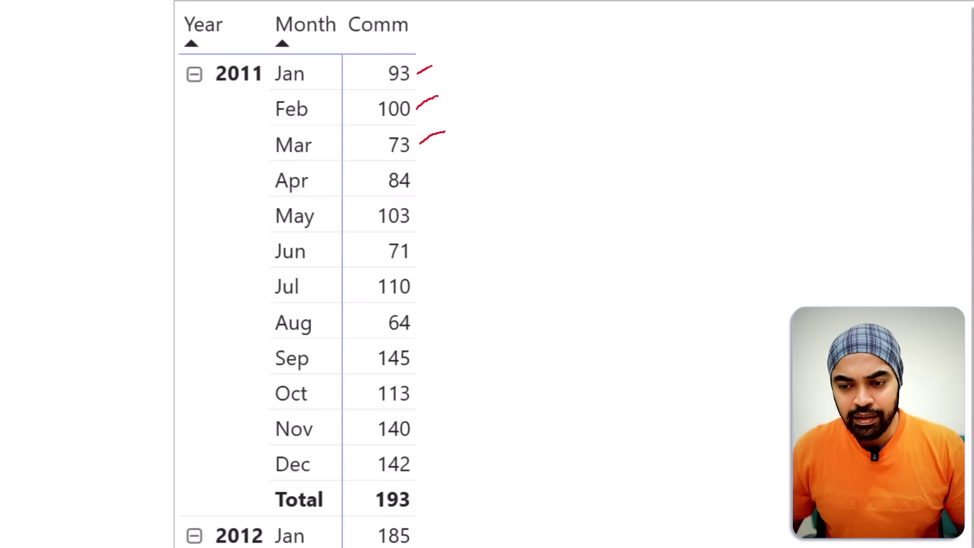
left_click_drag(362, 480, 426, 517)
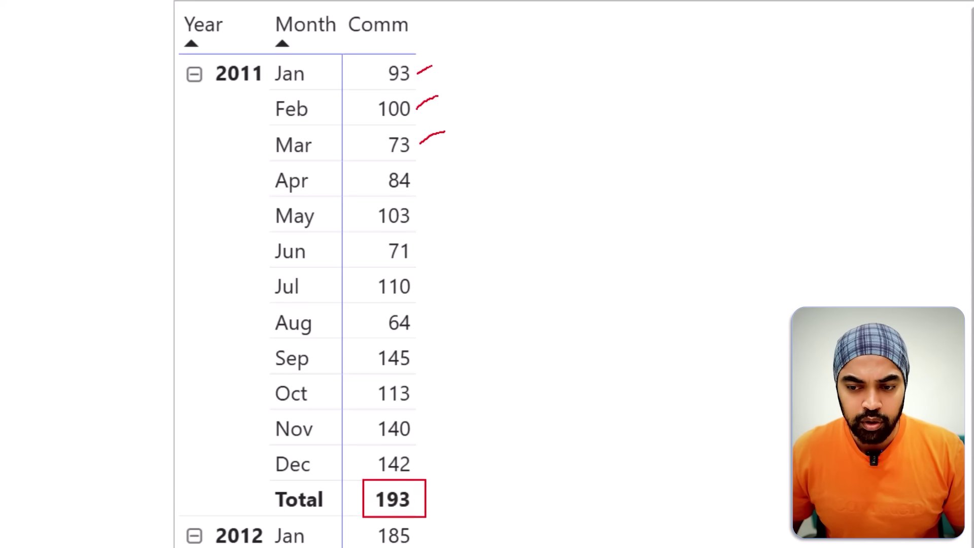
mouse_move(416, 58)
left_mouse_down()
mouse_move(424, 62)
mouse_move(425, 467)
mouse_move(449, 488)
left_mouse_up()
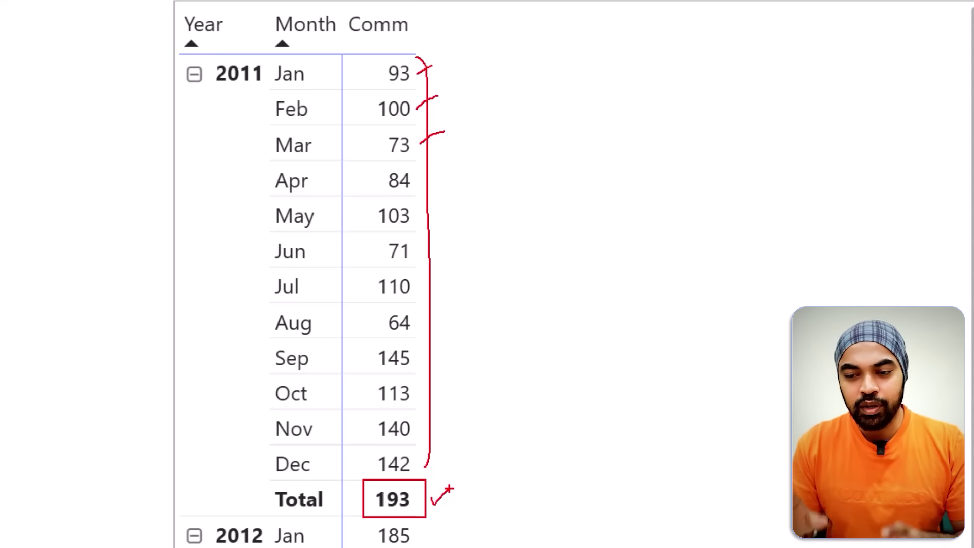
key("Escape")
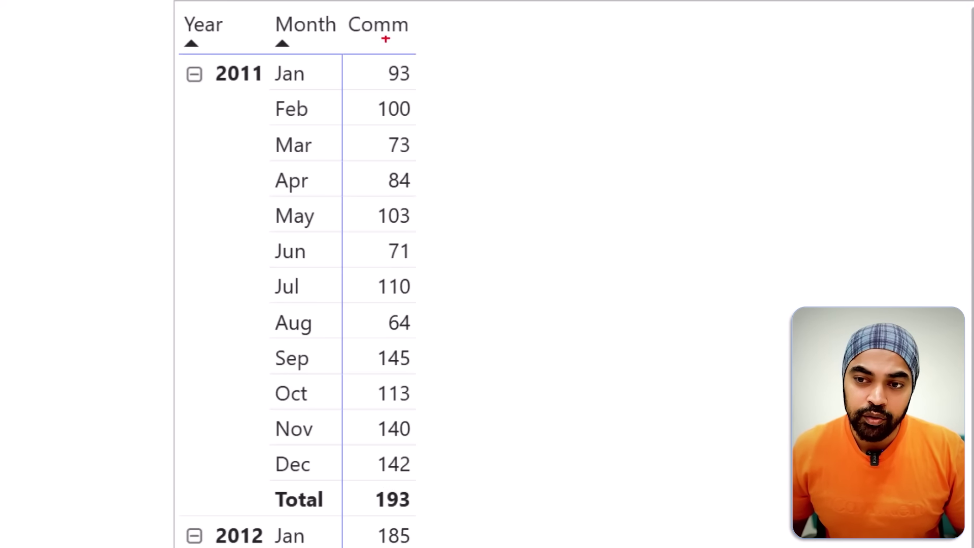
Step: Box the monthly 2011 Comm values and mark the January, February and April rows on screen, clearing the marks when done
left_click_drag(363, 55, 416, 482)
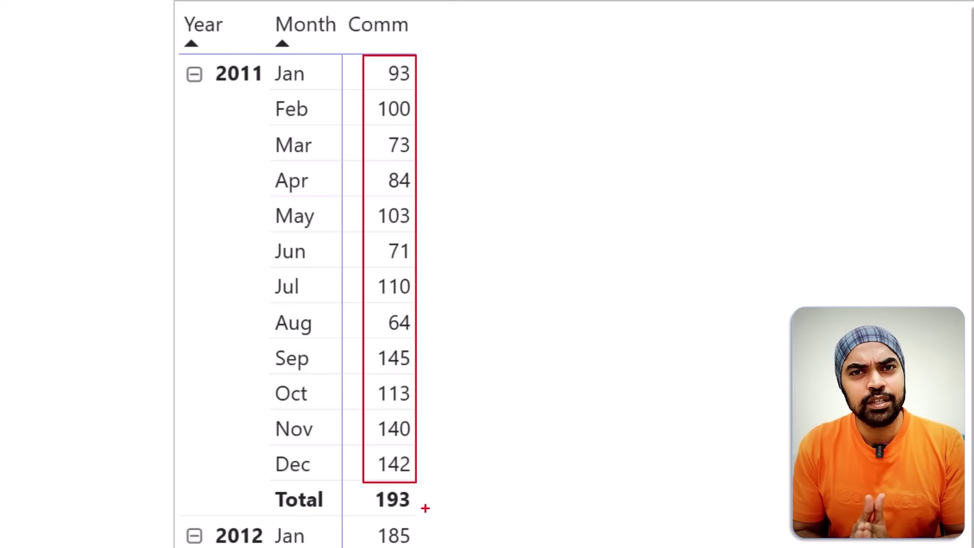
left_click_drag(427, 65, 445, 63)
left_click_drag(432, 99, 446, 99)
left_click_drag(429, 173, 457, 173)
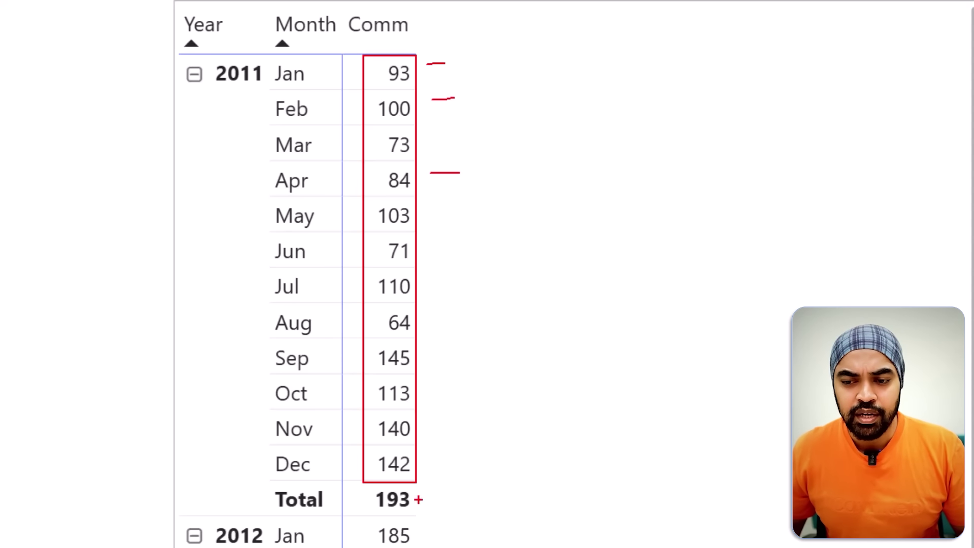
key("Escape")
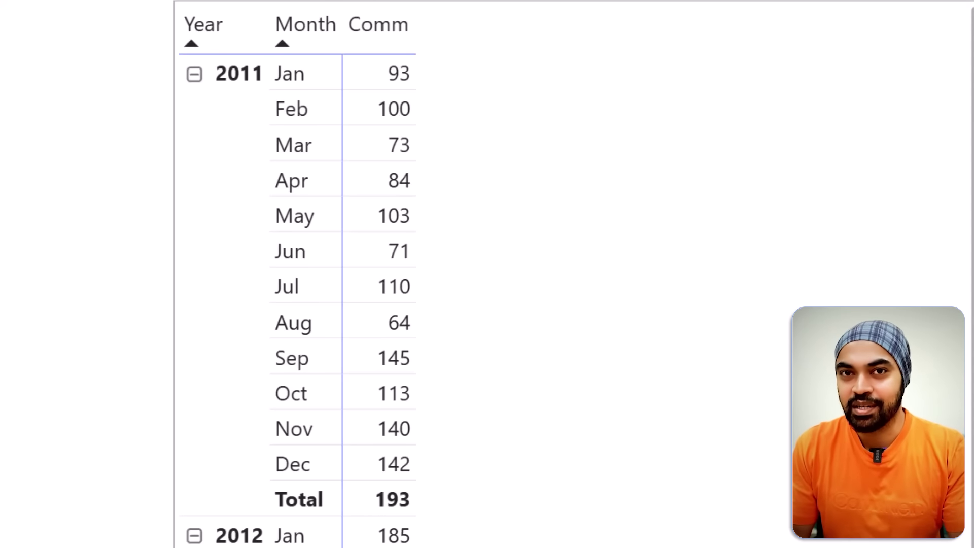
Step: Mark the January to March Comm values and box the whole run of 2011 monthly values on screen
left_click_drag(419, 79, 447, 66)
left_click_drag(415, 109, 438, 104)
left_click_drag(417, 145, 447, 138)
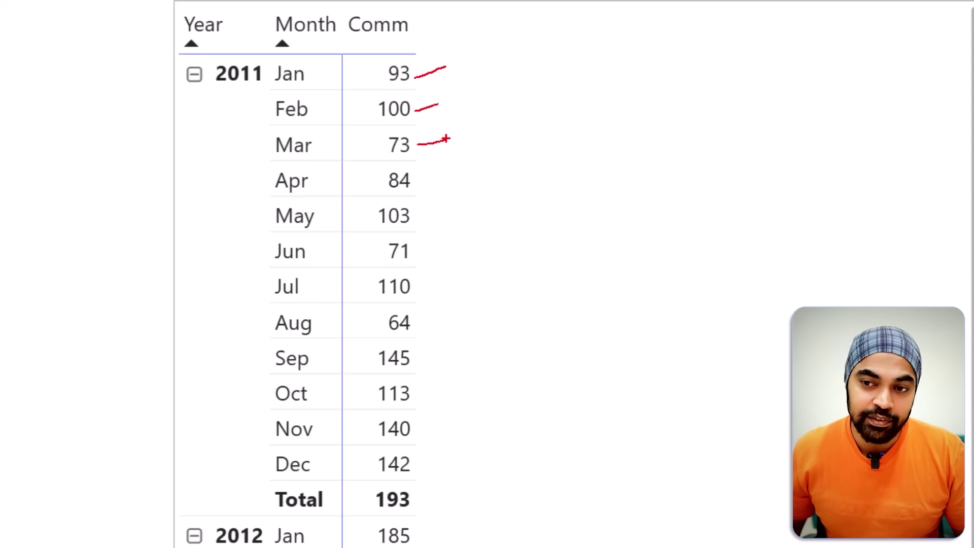
mouse_move(365, 54)
left_mouse_down()
mouse_move(388, 136)
mouse_move(421, 480)
left_mouse_up()
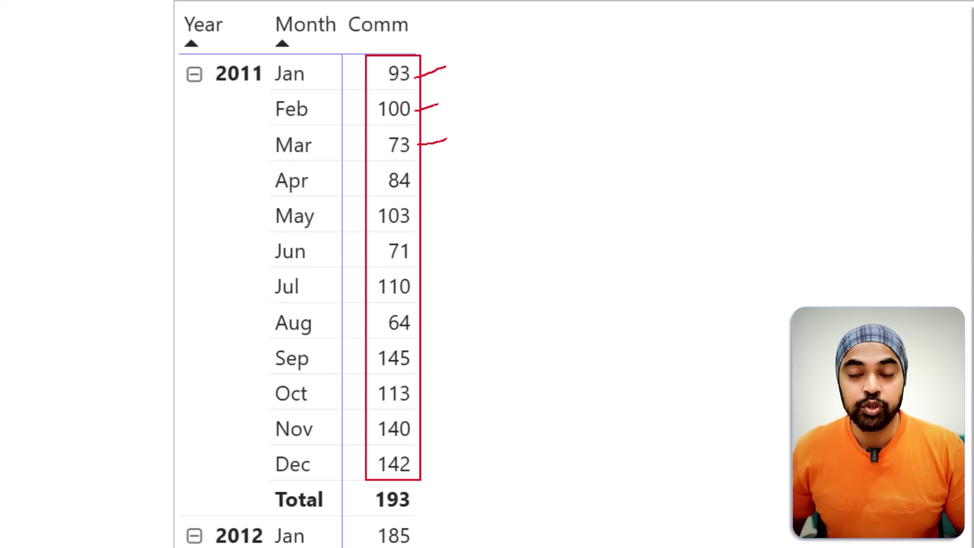
left_click_drag(196, 101, 282, 95)
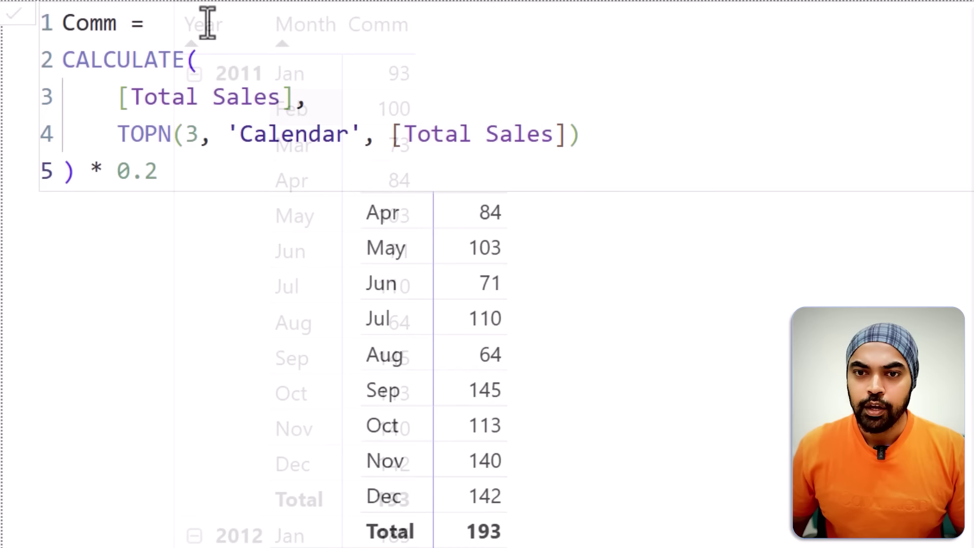
Step: Start a SUMMARIZE function over the Sales table above the CALCULATE expression in the Comm measure
key("Return")
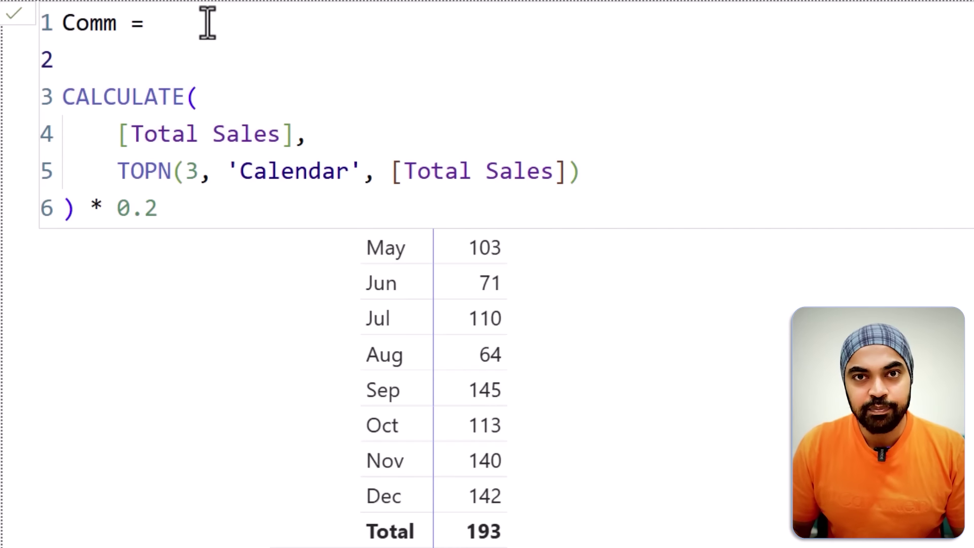
type("SUMMARIZE(")
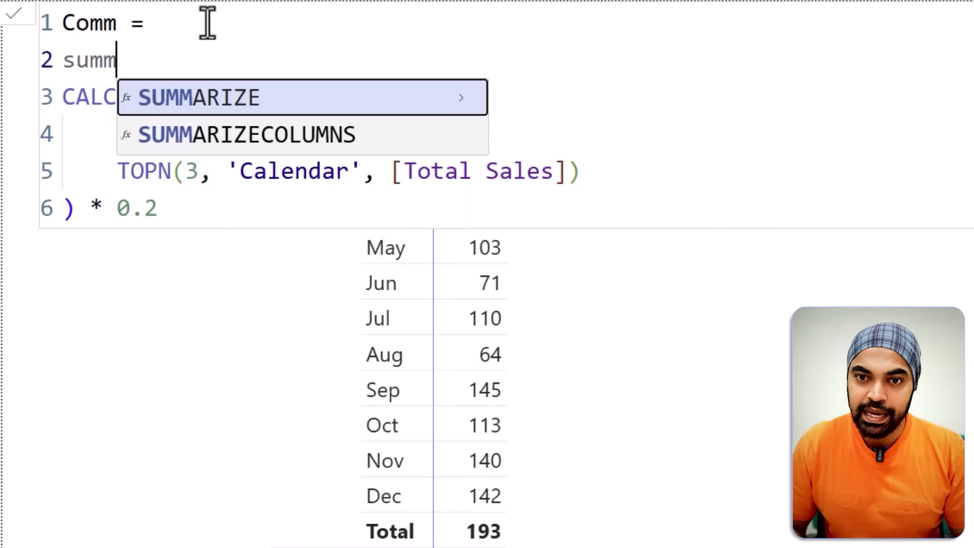
key("shift+Return")
type("Sales,")
key("shift+Return")
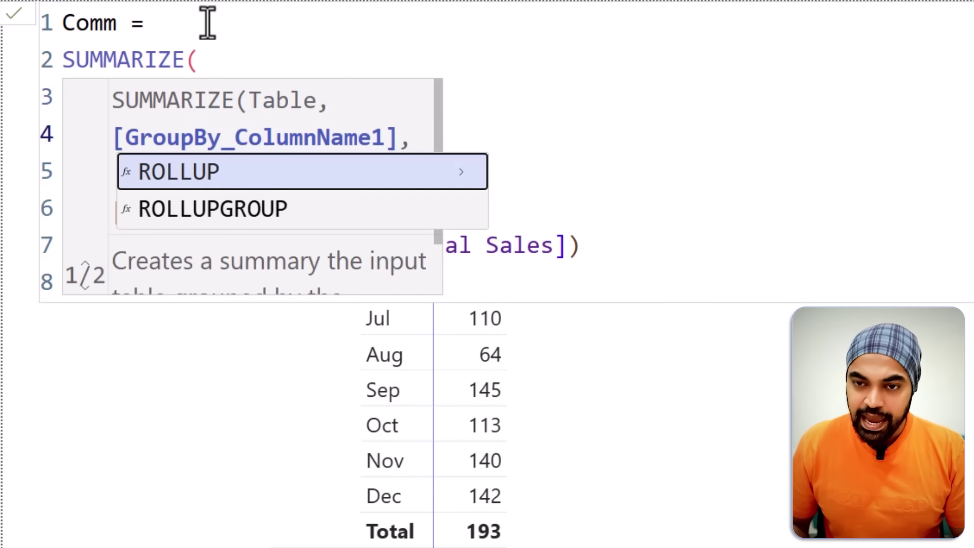
left_click(549, 196)
left_click(266, 95)
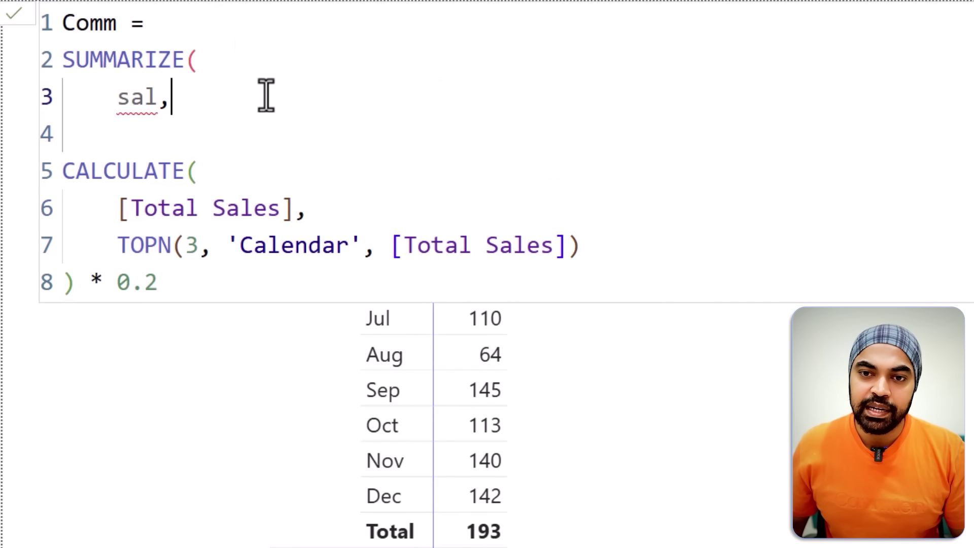
key("Left")
type("es")
key("Tab")
key("Down")
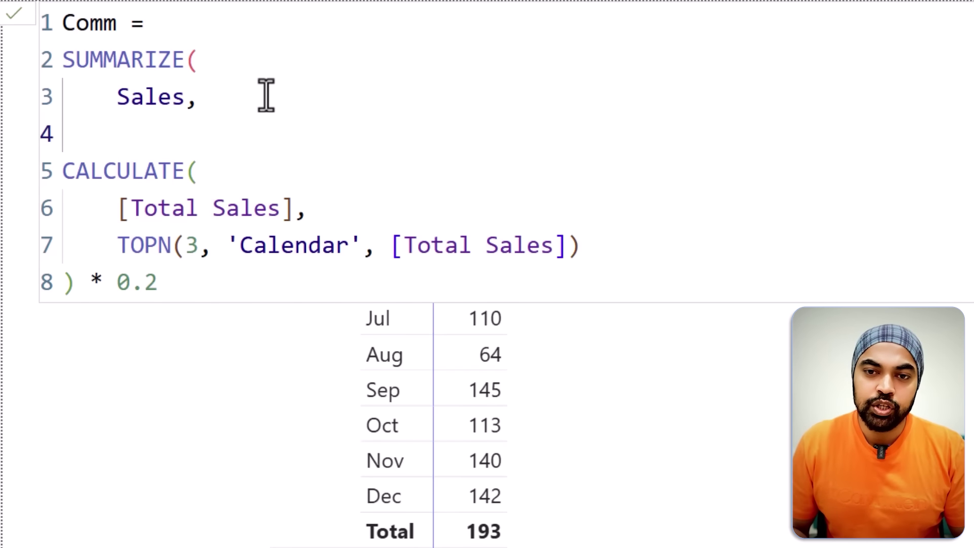
Step: Add 'Calendar'[Year] as the first grouping column of the SUMMARIZE function
type("cal")
key("Down")
key("Down")
key("Down")
key("Down")
key("Down")
key("Down")
key("Tab")
type(",")
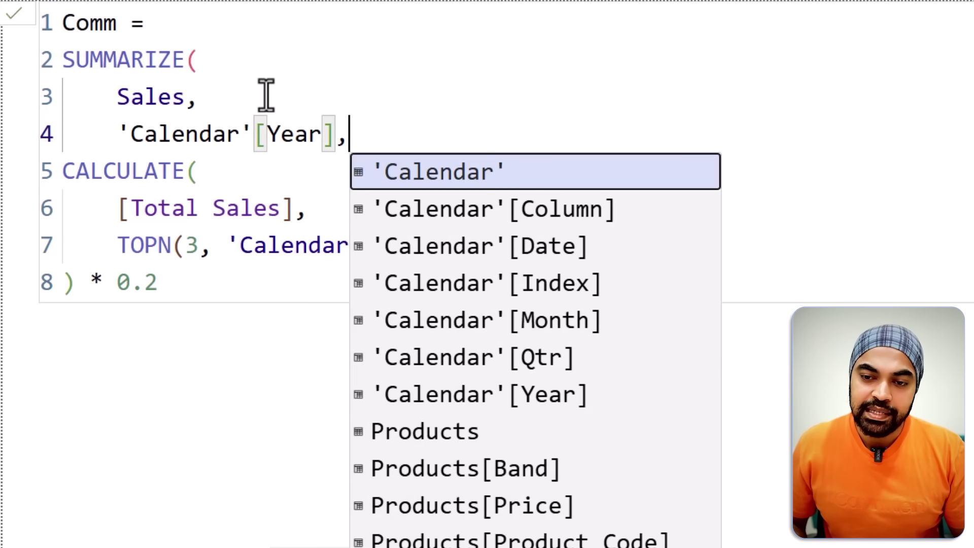
Step: Add 'Calendar'[Month] and 'Calendar'[Index] as further grouping columns of the SUMMARIZE function
type("cal")
key("Down")
key("Down")
key("Down")
key("Down")
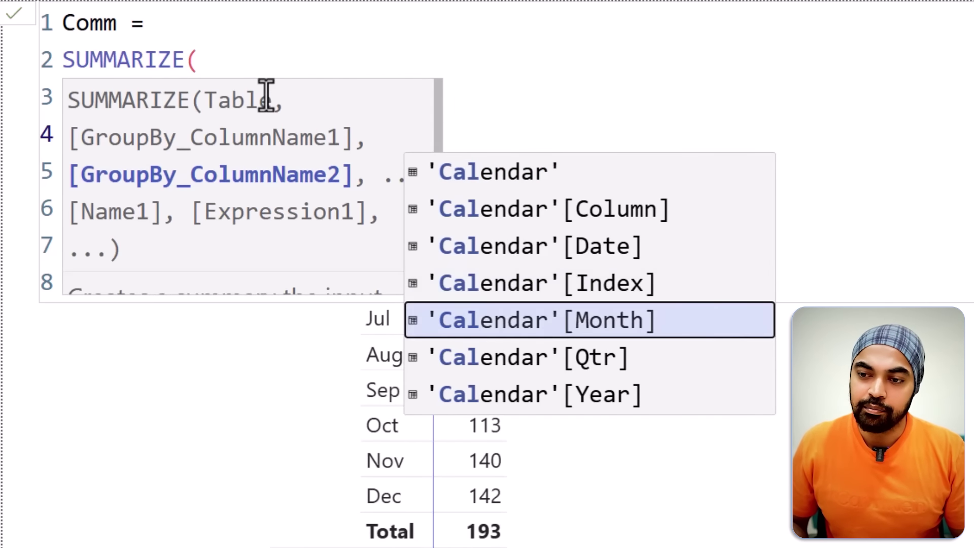
key("Tab")
type(", i")
key("Tab")
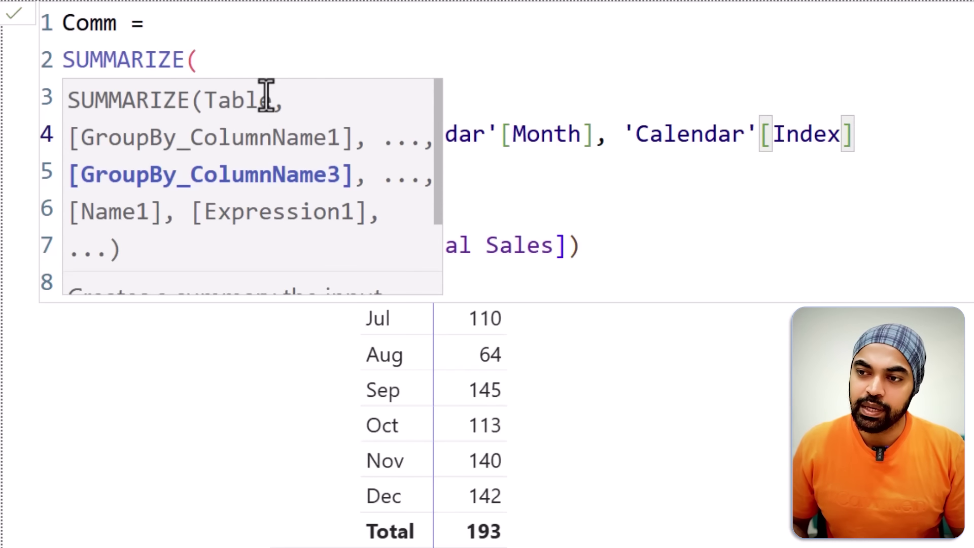
Step: Close the SUMMARIZE function on its own line after the 'Calendar'[Index] grouping column
key("Escape")
type(",")
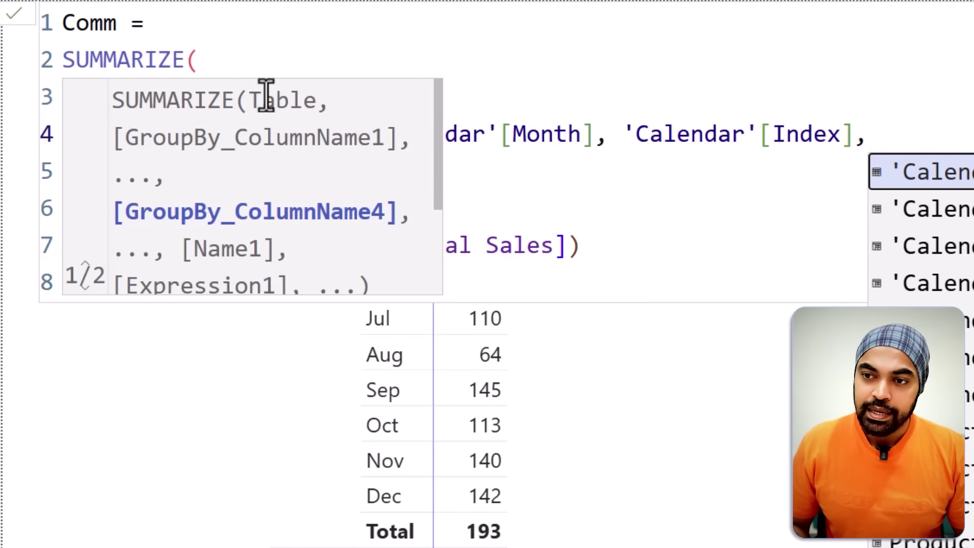
key("BackSpace")
key("shift+Return")
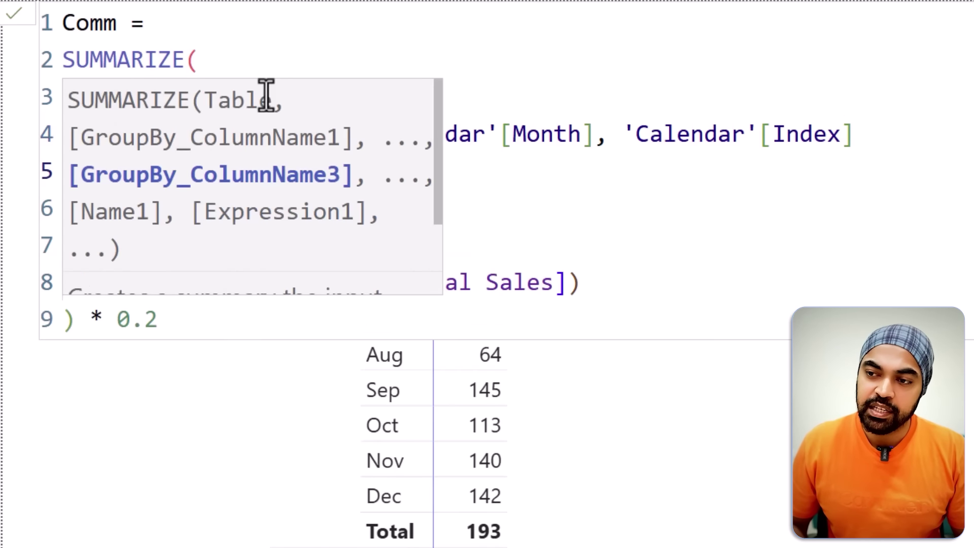
type(")")
key("Escape")
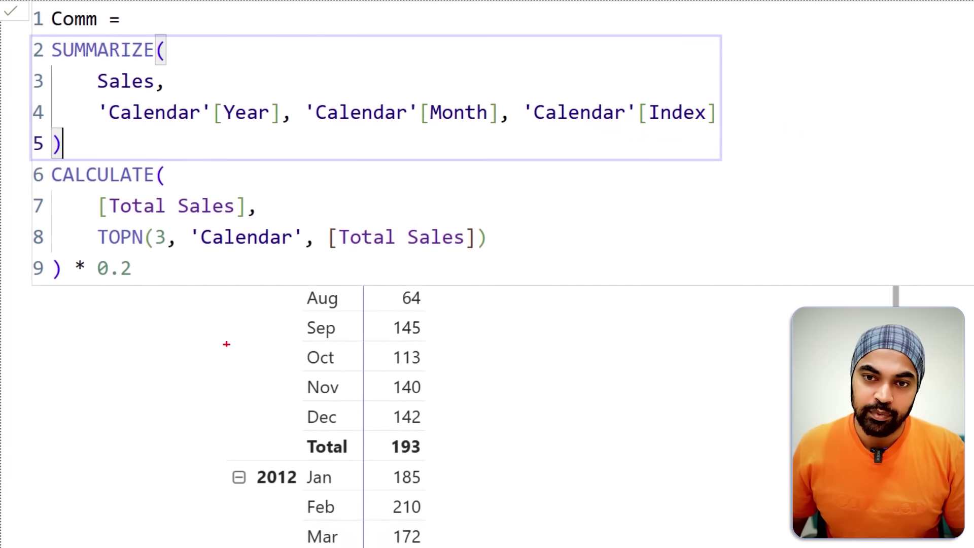
Step: Mark 2012, its months and the 'Calendar'[Index] argument on screen, circle the CALCULATE block, and clear the drawings
left_click_drag(236, 490, 283, 472)
left_click_drag(328, 500, 346, 503)
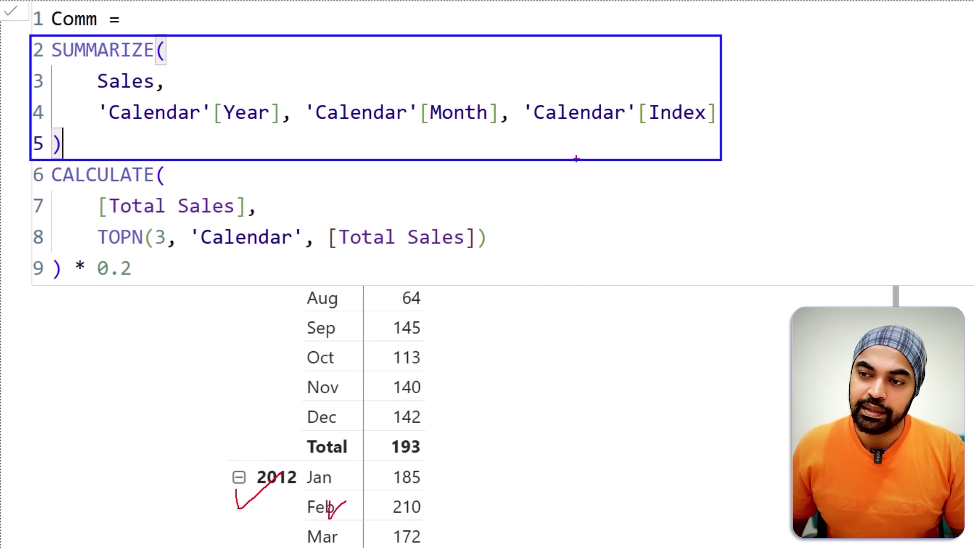
left_click_drag(588, 118, 637, 122)
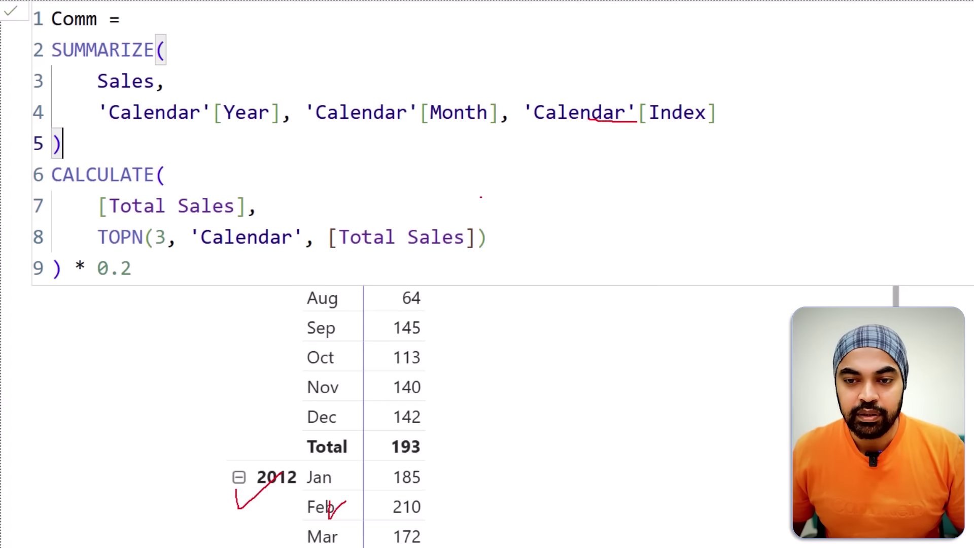
mouse_move(136, 158)
left_mouse_down()
mouse_move(69, 238)
mouse_move(119, 165)
left_mouse_up()
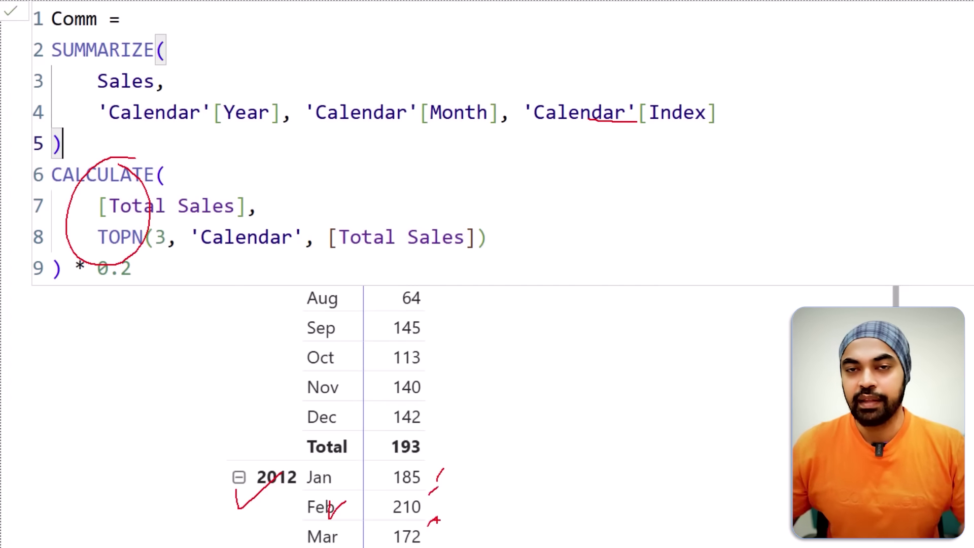
key("Escape")
Step: Wrap the SUMMARIZE function in ADDCOLUMNS, placing SUMMARIZE on its own line as the table argument
left_click(214, 17)
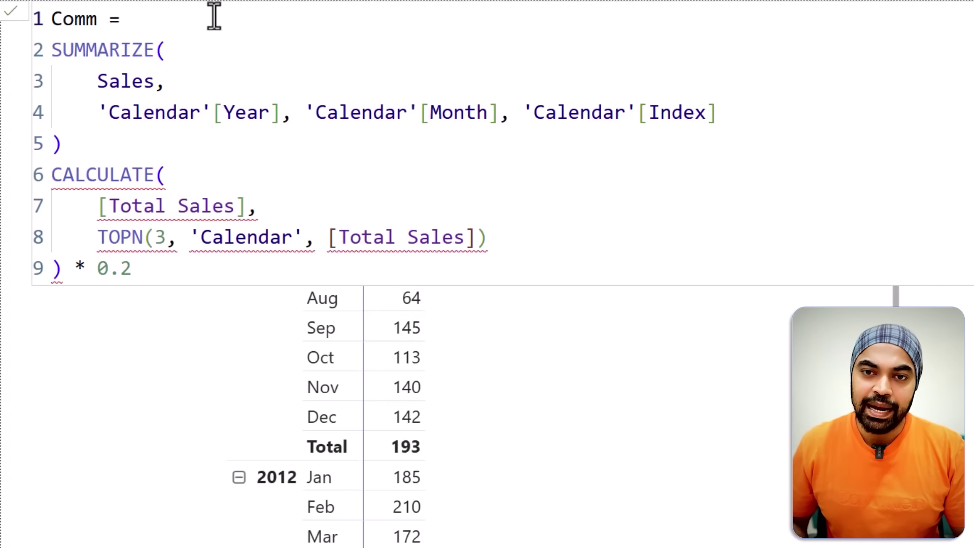
key("Right")
type("add")
key("Tab")
key("Escape")
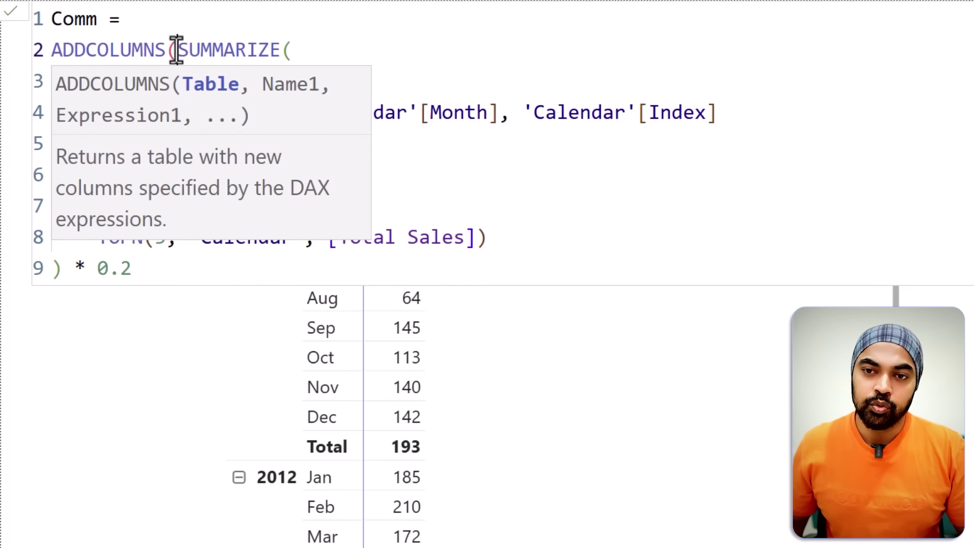
key("shift+Return")
key("Escape")
key("Down")
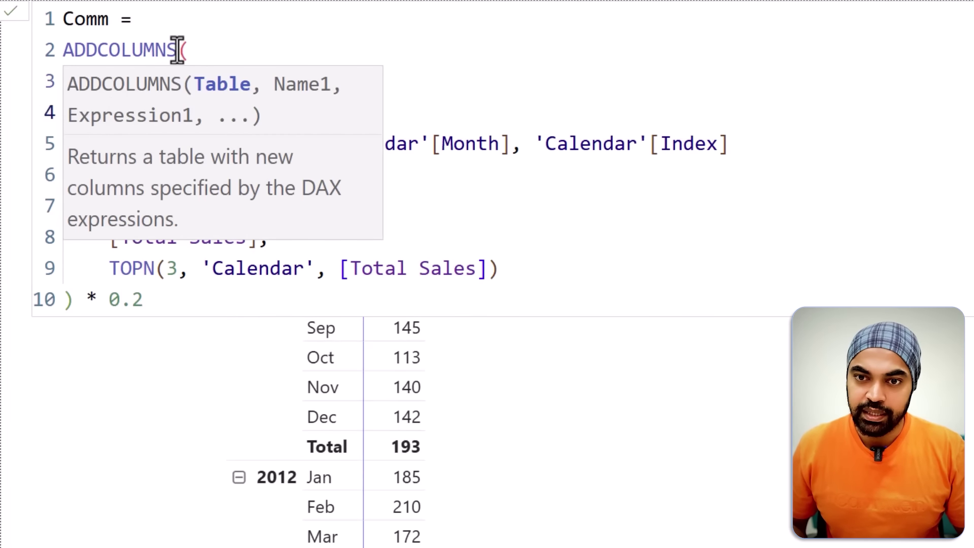
Step: Name the new ADDCOLUMNS column "C" on the line between the SUMMARIZE table and the CALCULATE expression
type("\"")
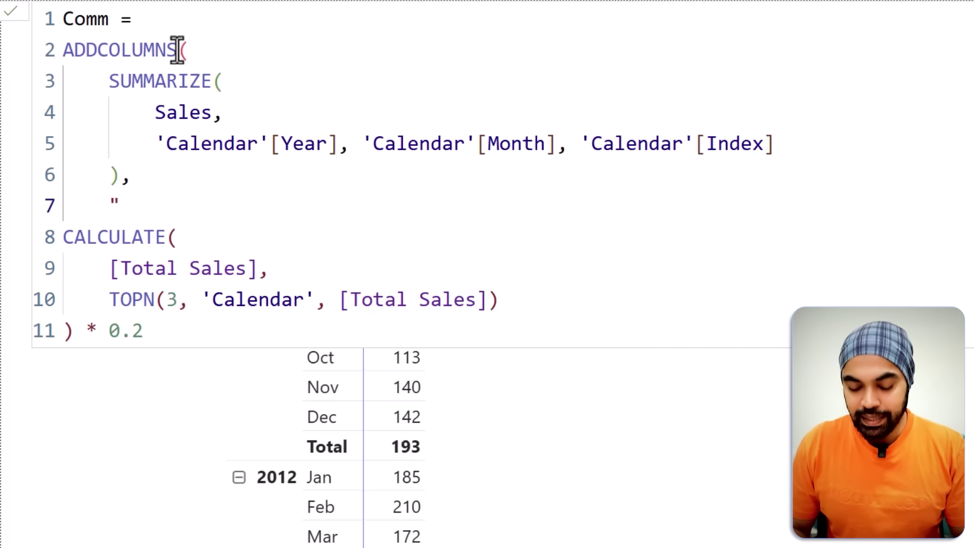
type("S")
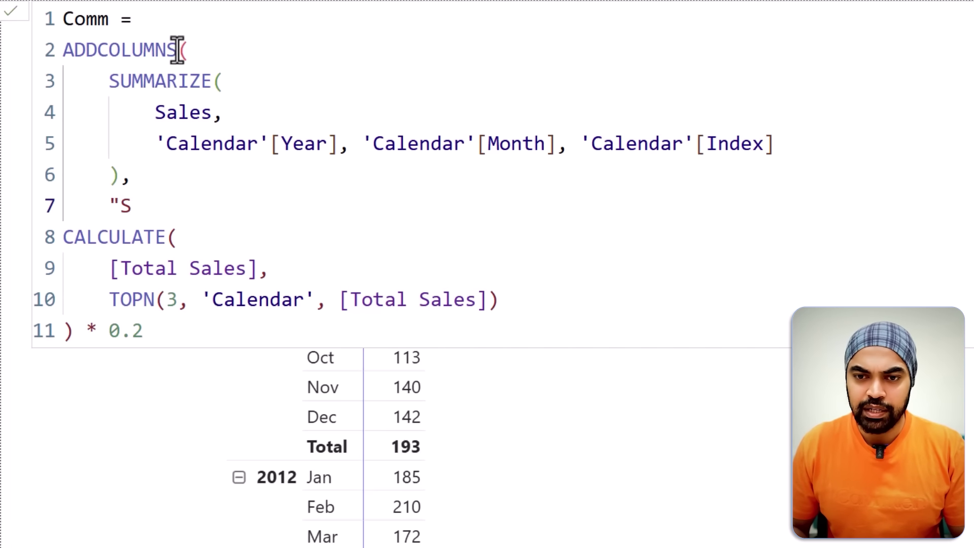
left_click(175, 243)
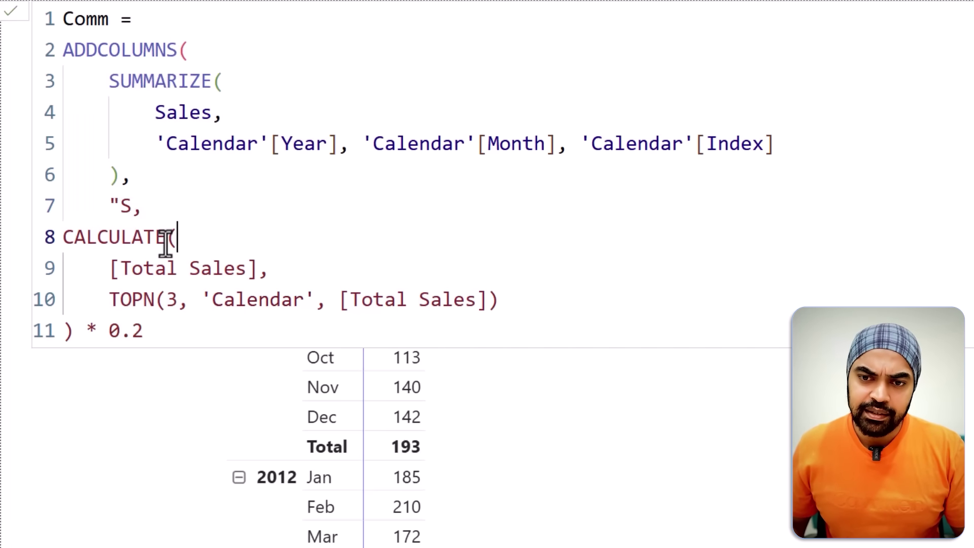
left_click(160, 210)
type(",")
key("Left")
type("\"")
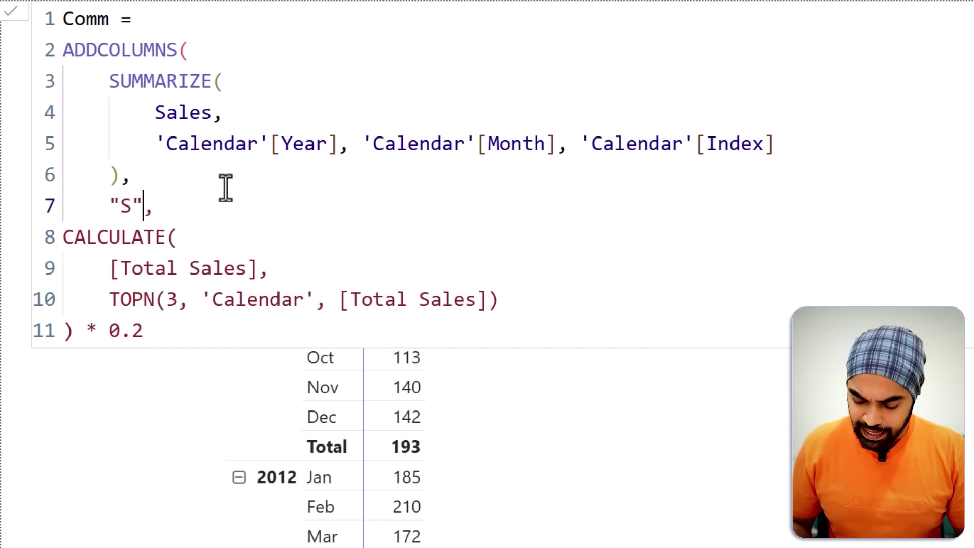
key("Left")
key("shift+Left")
type("C")
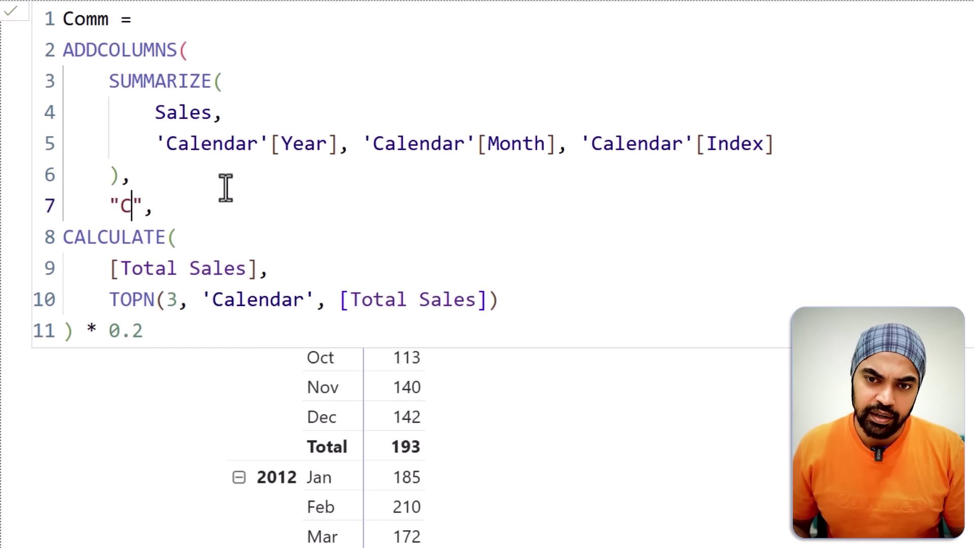
Step: Indent the CALCULATE block as the expression of column "C" and close ADDCOLUMNS on a new line
key("Right")
key("Down")
key("shift+Down")
key("shift+Down")
key("shift+Down")
key("shift+End")
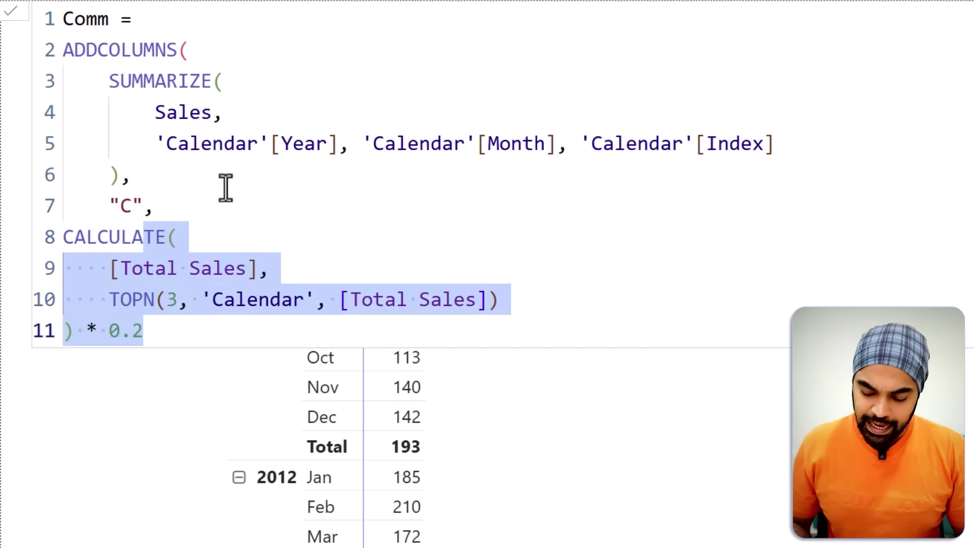
key("Tab")
key("Right")
key("Return")
type(")")
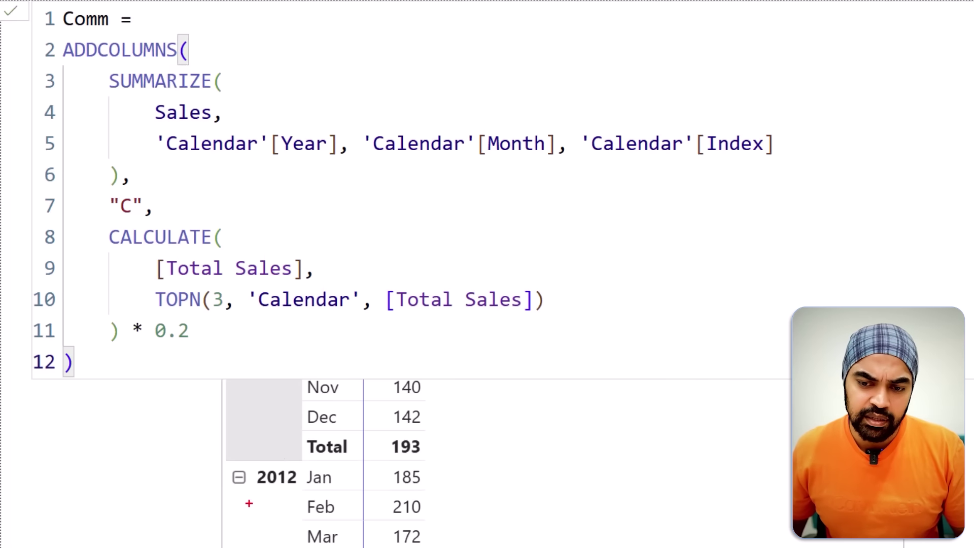
Step: Tick the year, month and Comm value columns of the 2012 rows on screen, and clear the marks
mouse_move(249, 504)
left_mouse_down()
mouse_move(277, 492)
mouse_move(343, 506)
left_mouse_up()
left_click_drag(421, 529, 440, 511)
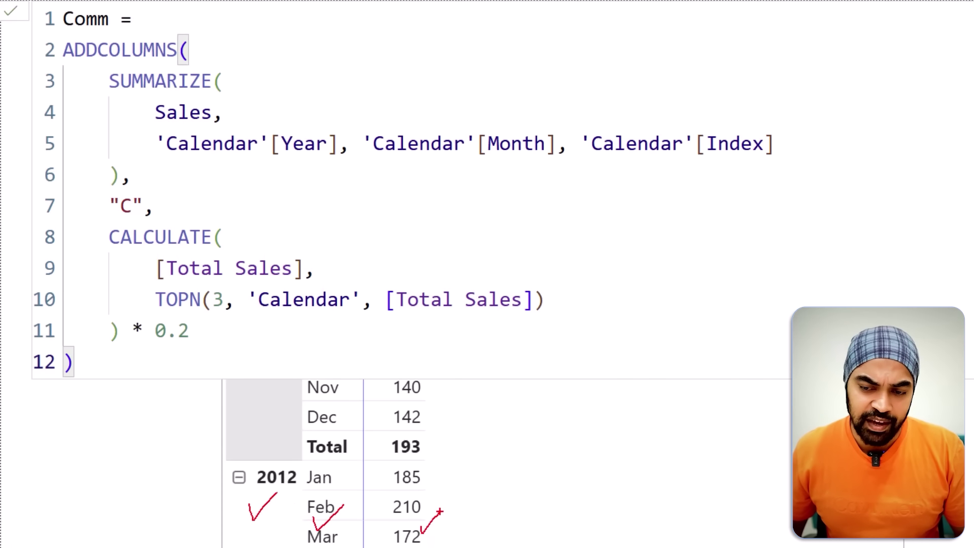
key("Escape")
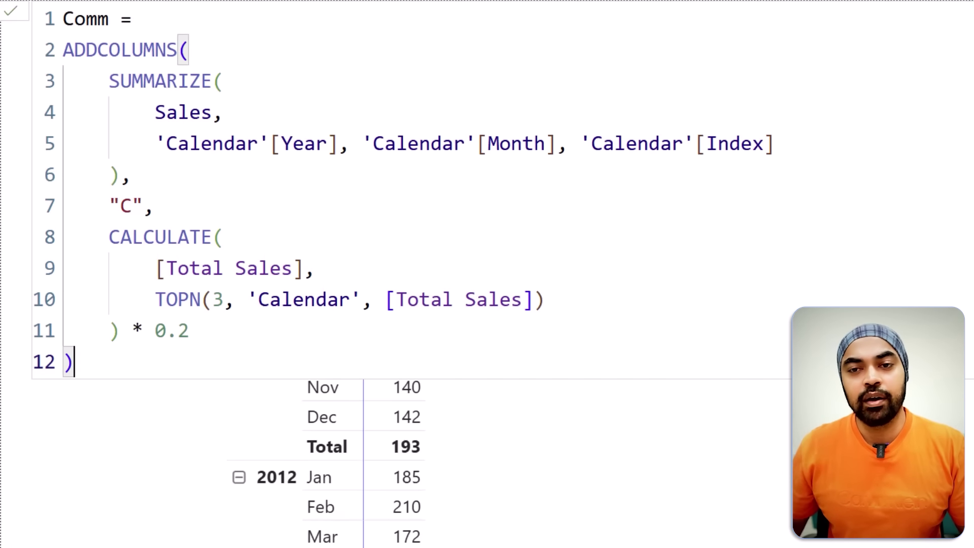
Step: Start a SUMX function around the ADDCOLUMNS table in the Comm measure
left_click(165, 81)
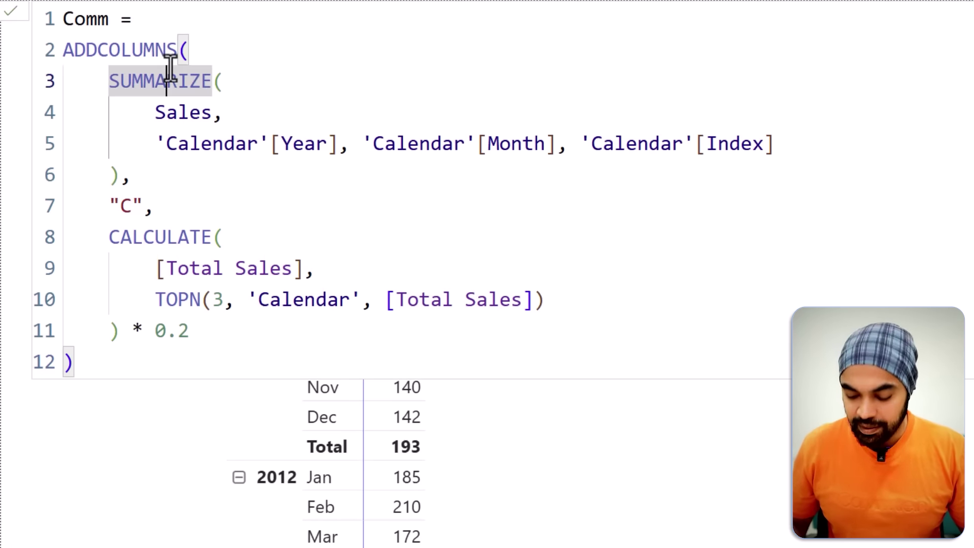
scroll(170, 71, "down", 1)
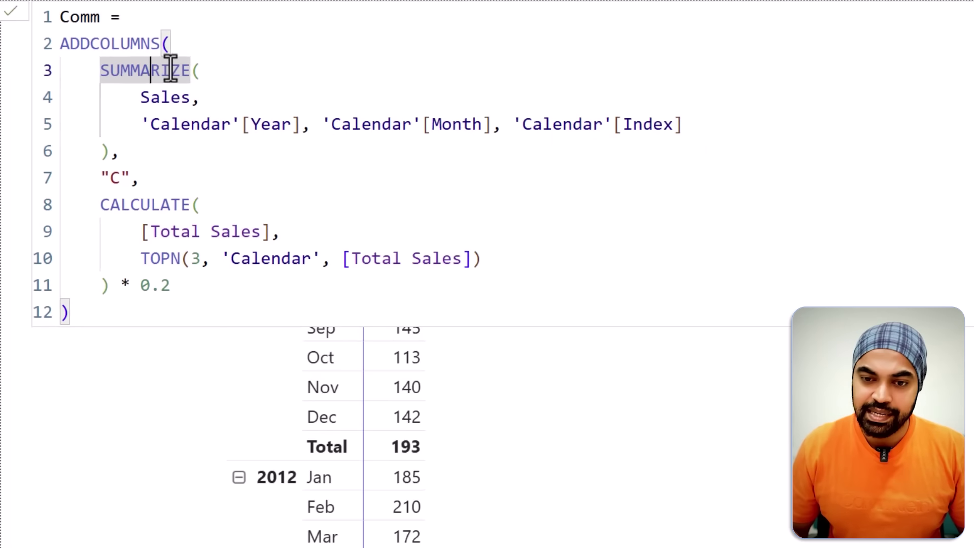
left_click(179, 19)
key("Right")
type("sumx")
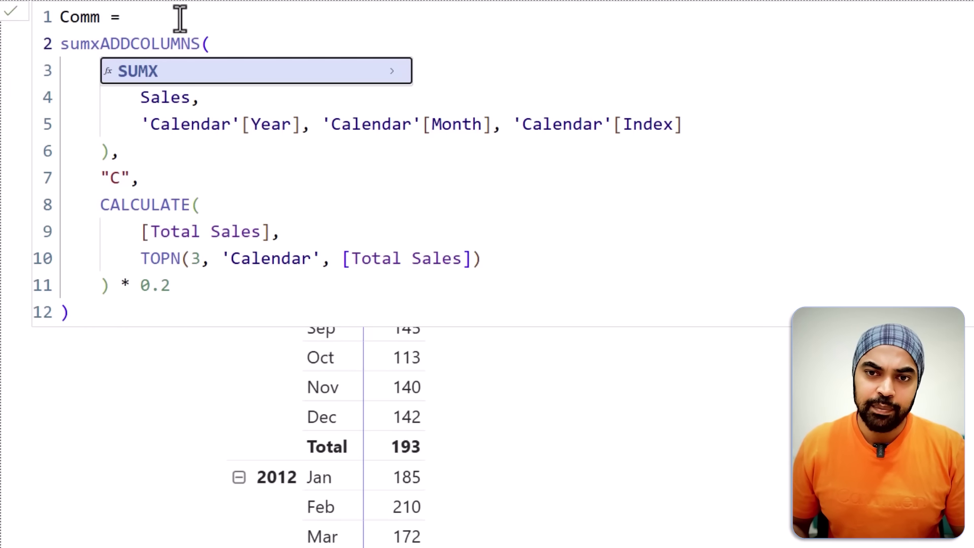
key("Tab")
left_click(176, 310)
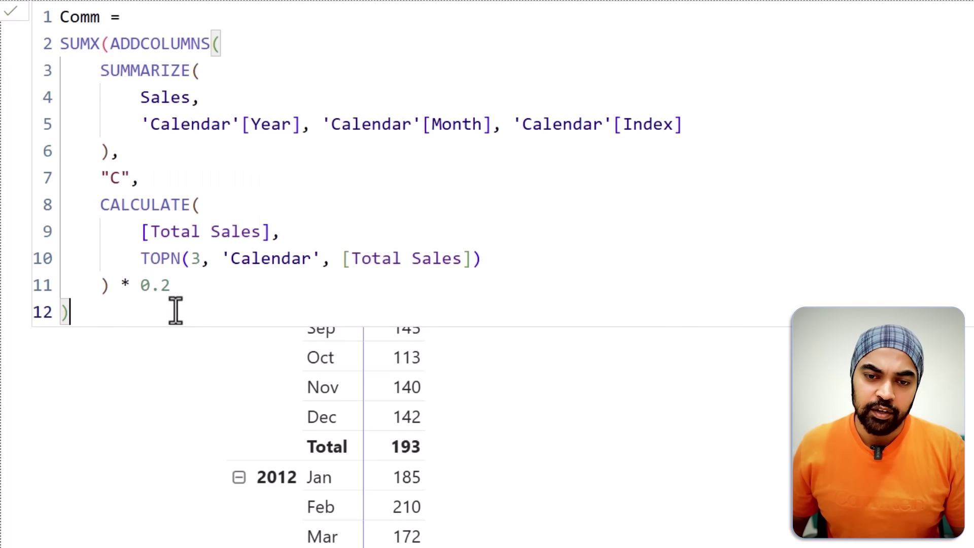
Step: Complete and commit the SUMX measure with [C] as its expression, and box the 2011 Comm total on screen
type(", [c")
key("Tab")
key("Return")
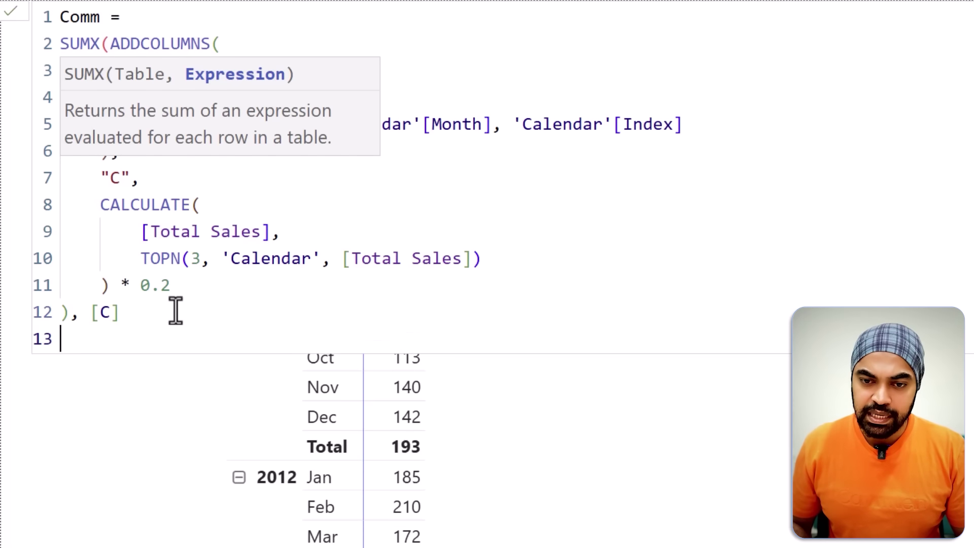
type(")")
key("Return")
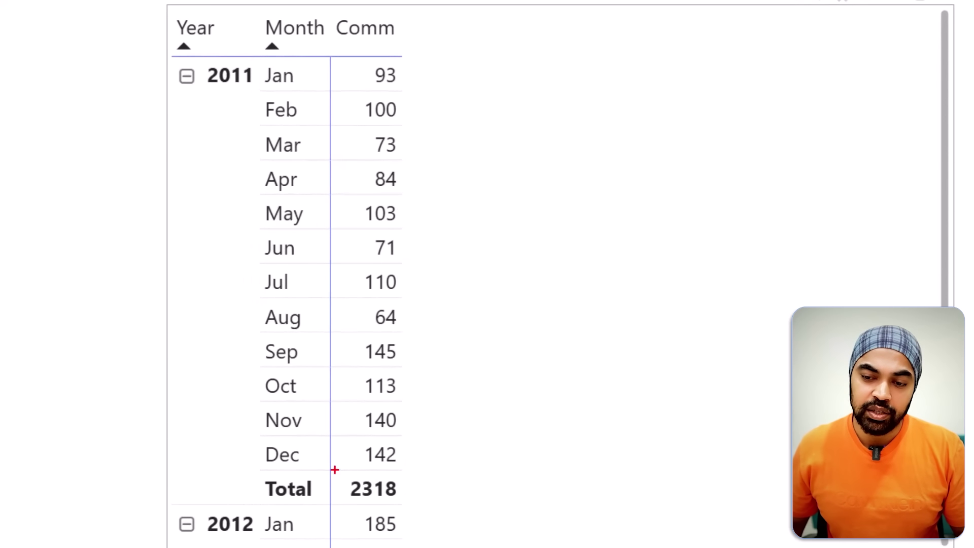
left_click_drag(334, 469, 409, 506)
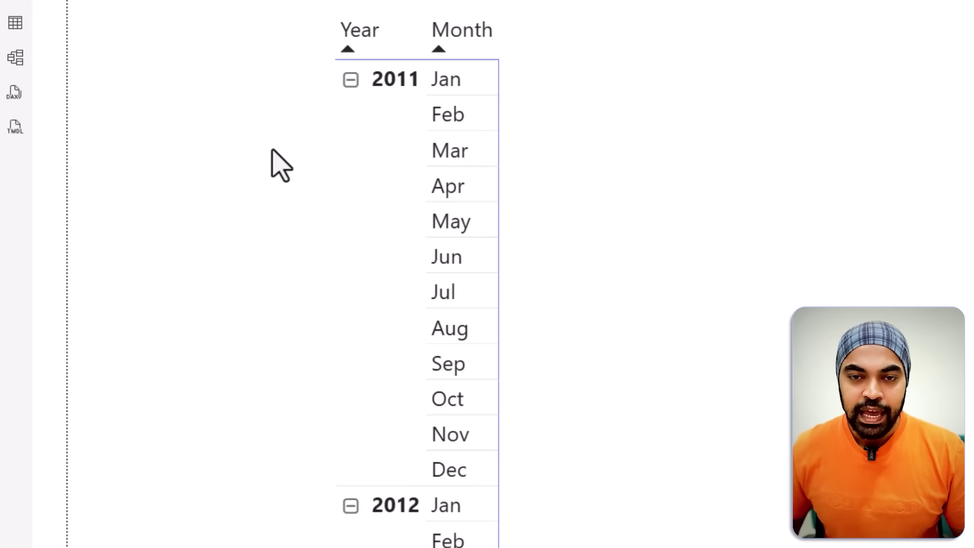
Step: Open the table view of the sales data and mark Promotional, Affiliate and Organic channel rows and one whole transaction row
left_click(15, 23)
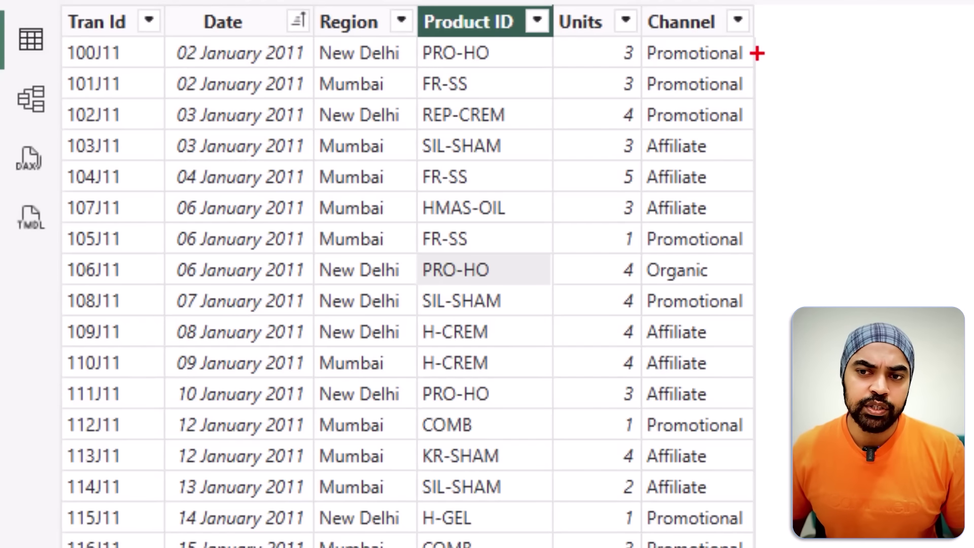
left_click_drag(756, 54, 815, 38)
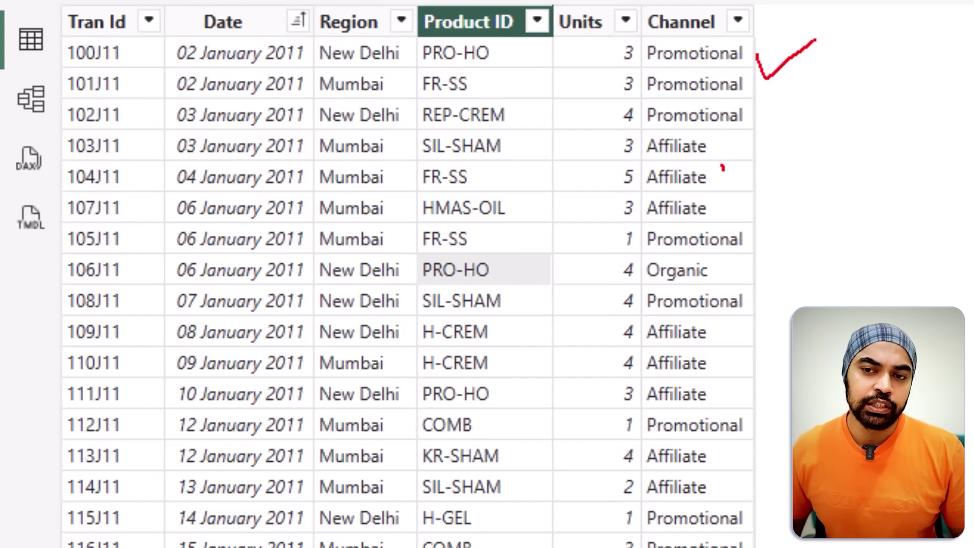
left_click_drag(722, 166, 827, 132)
mouse_move(724, 260)
left_mouse_down()
mouse_move(729, 276)
mouse_move(792, 236)
left_mouse_up()
key("Escape")
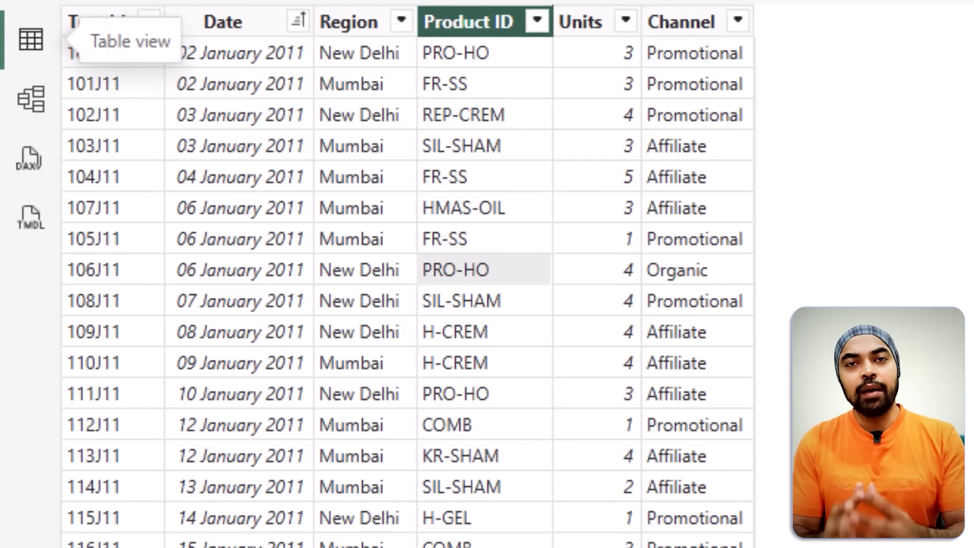
key("ctrl+2")
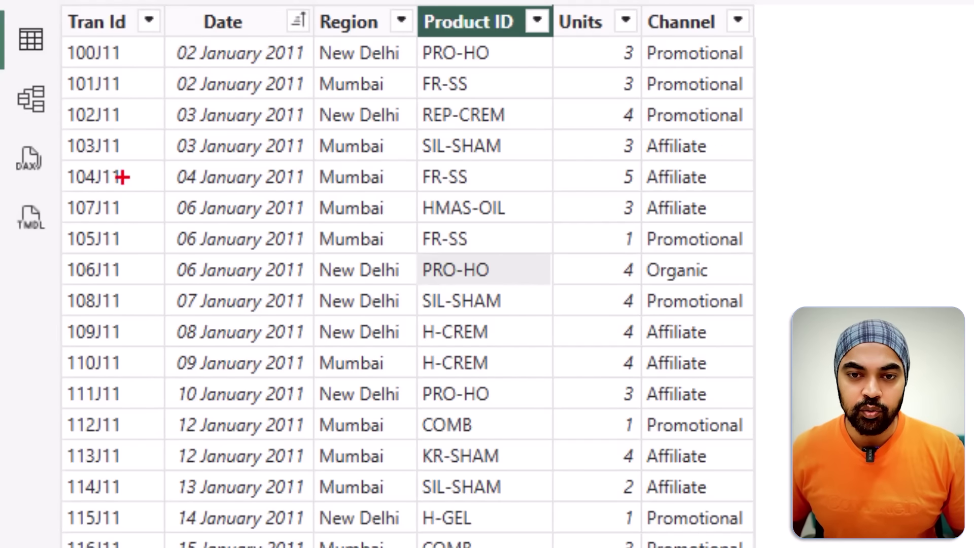
left_click_drag(64, 187, 771, 218)
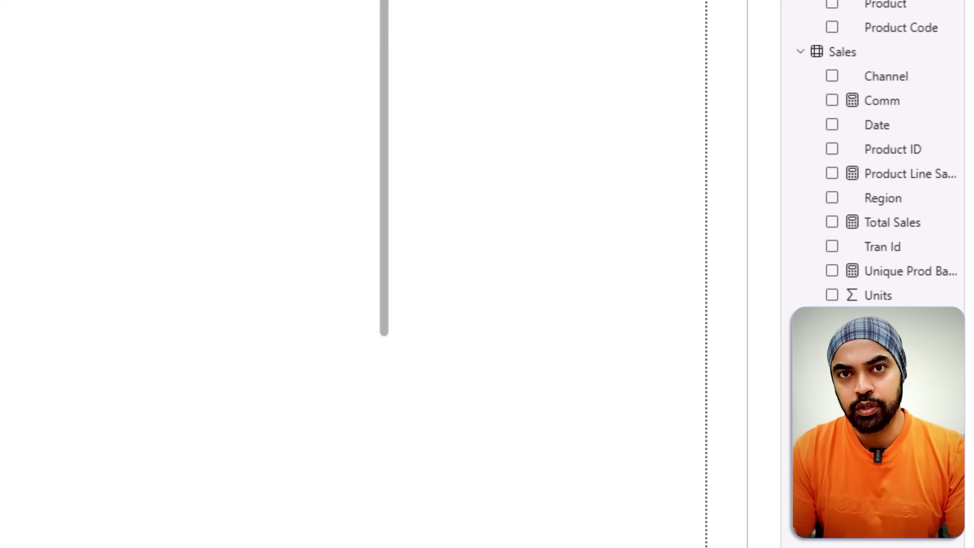
Step: Create a new measure named Commission in the Sales table and start its formula on a second line
right_click(842, 51)
left_click(744, 90)
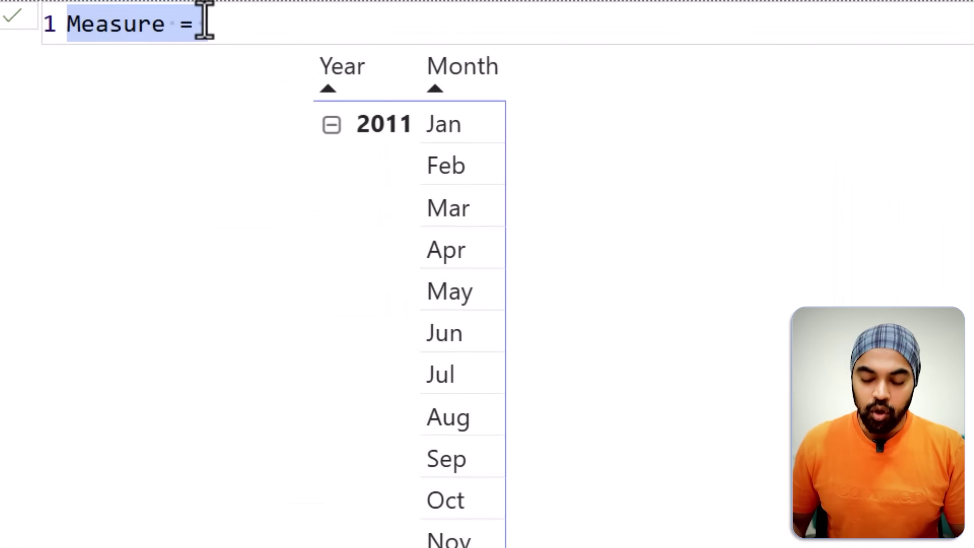
type("Commission =")
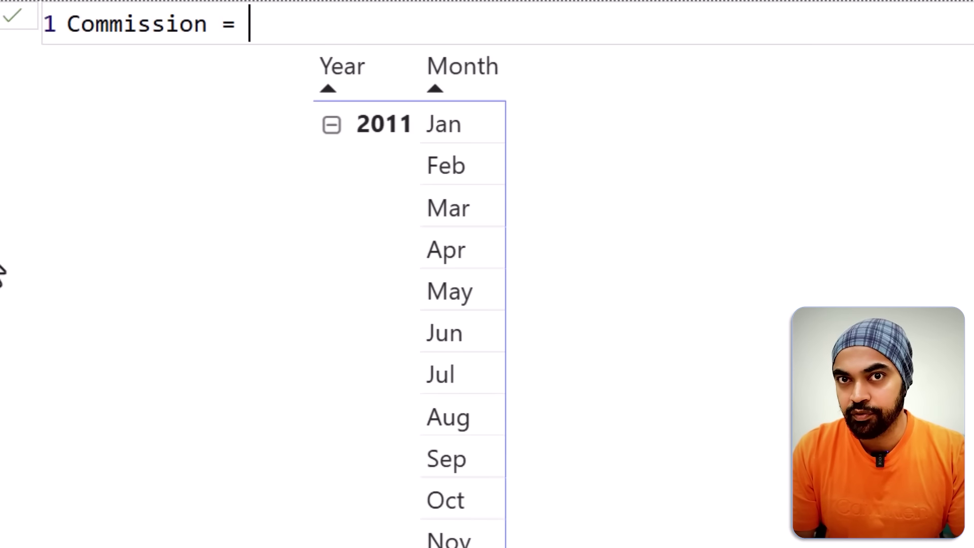
key("shift+Return")
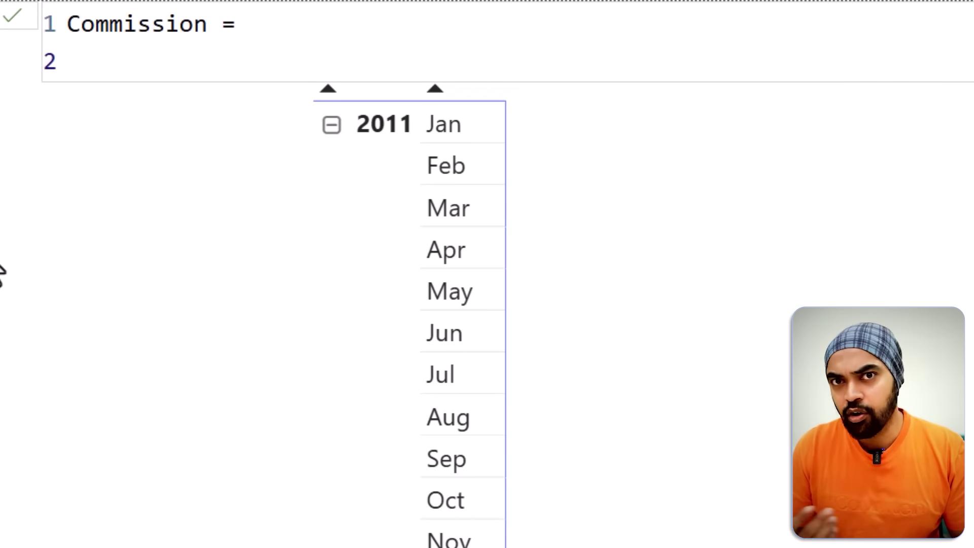
Step: Begin an IF function in the Commission measure with Sales[Channel] = as its logical test
type("if(")
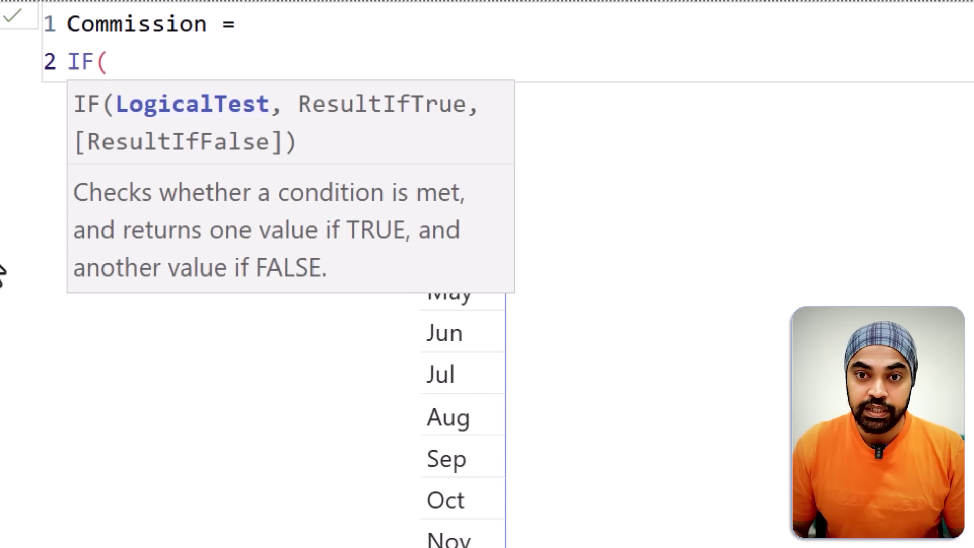
type("Sale")
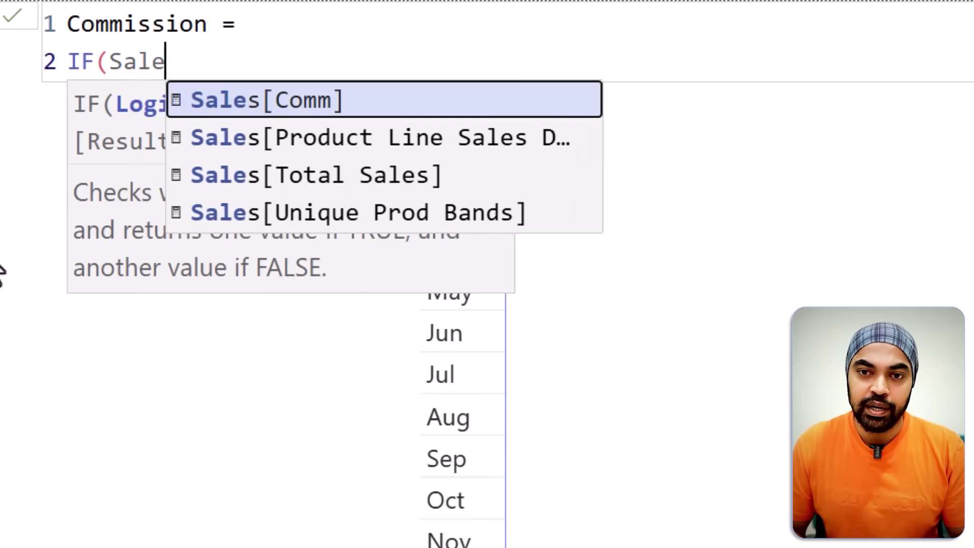
type("s[Channe")
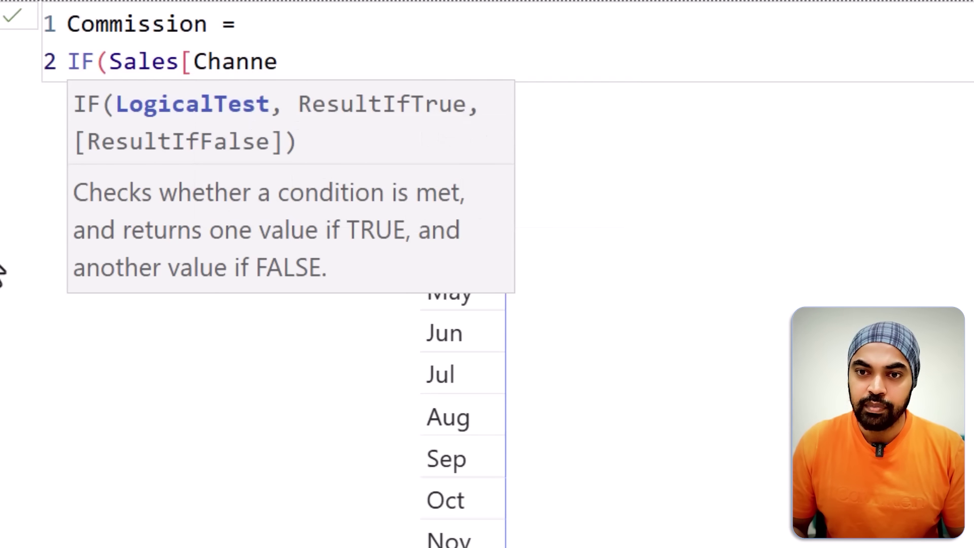
type("l]")
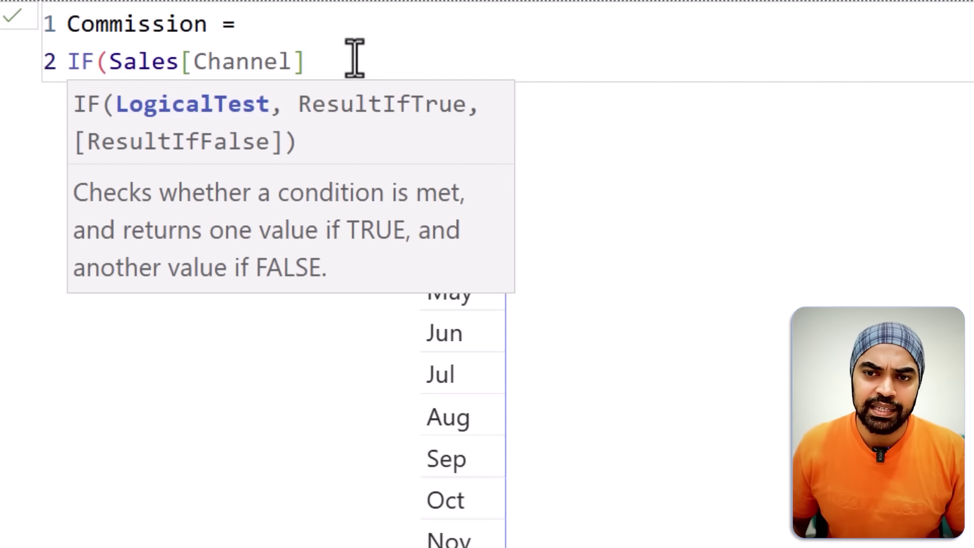
type(" =")
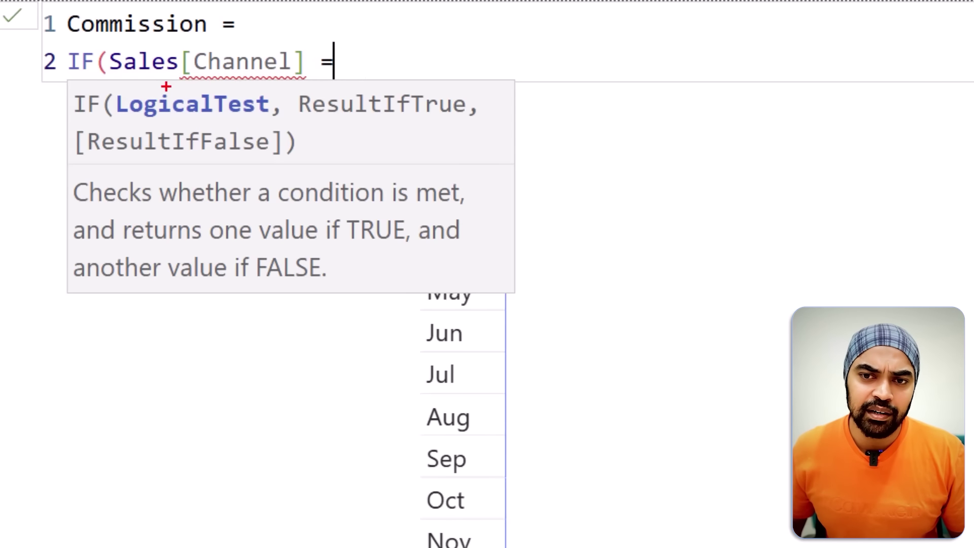
Step: Underline the Sales[Channel] reference in the formula, and box the Sales table and the new Measure entry in the field list
left_click_drag(166, 86, 311, 90)
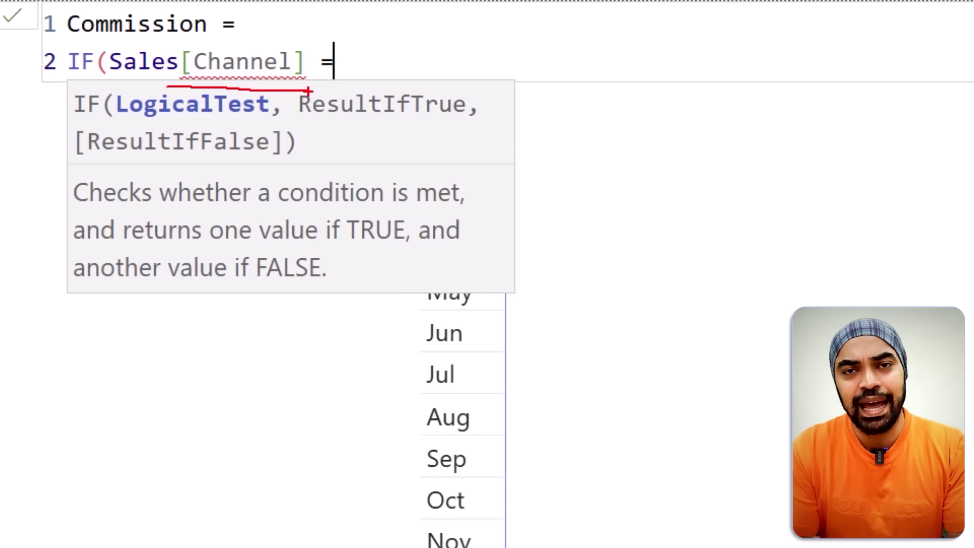
key("Escape")
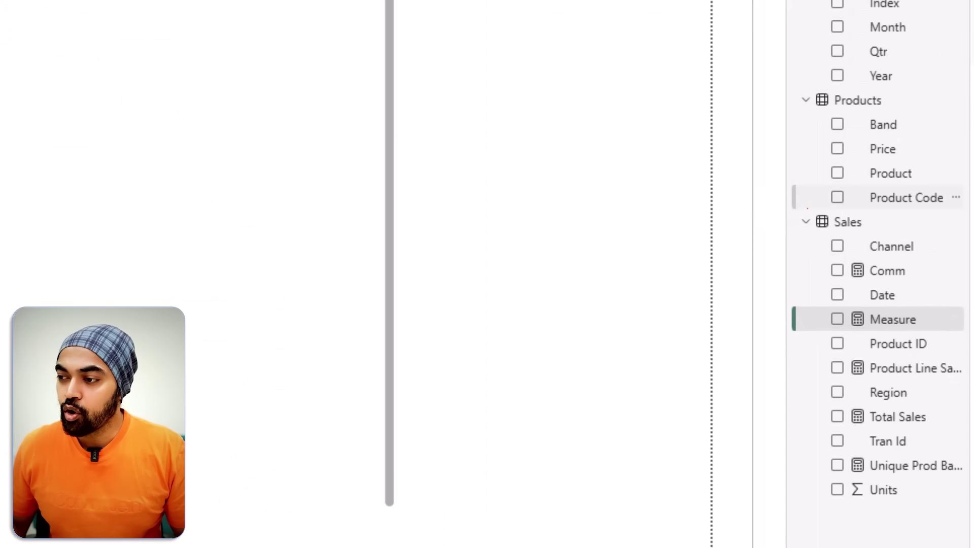
left_click_drag(802, 202, 889, 235)
left_click_drag(829, 300, 933, 337)
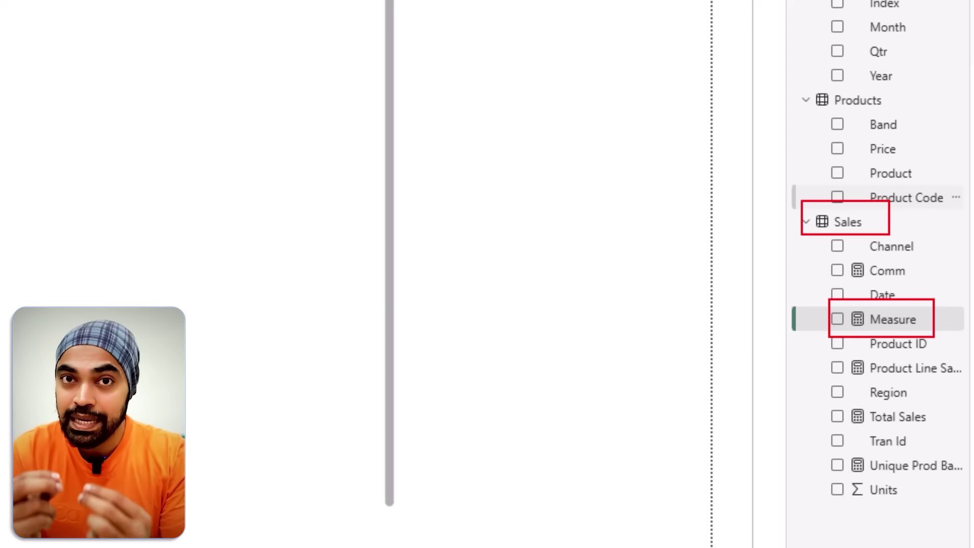
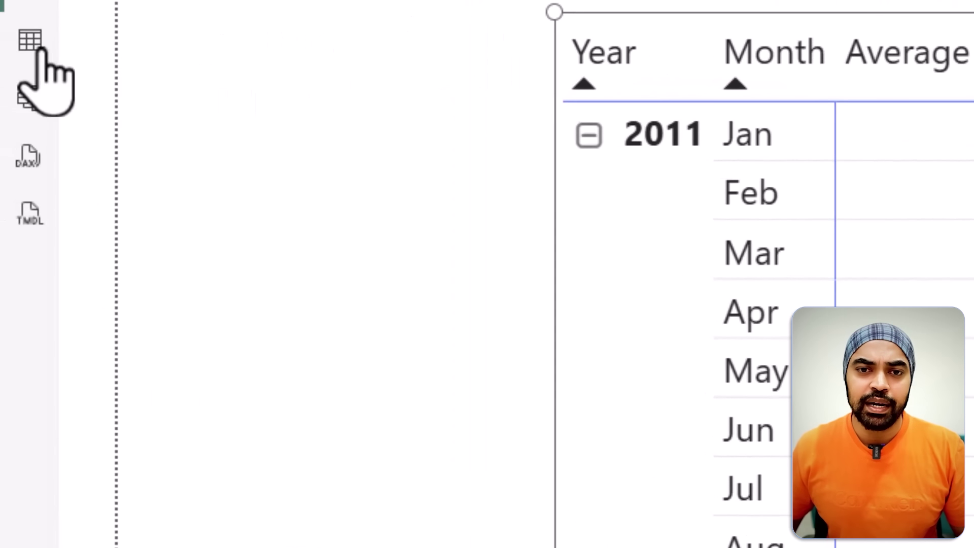
Step: Open the table view of the sales data and tick the dates of the first four transactions, 02 and 03 January 2011
left_click(29, 45)
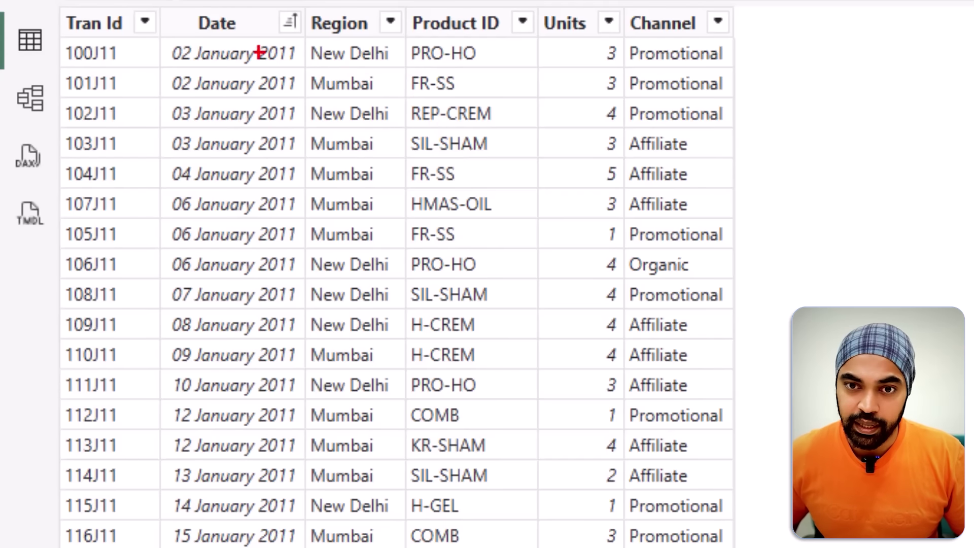
left_click_drag(233, 49, 266, 28)
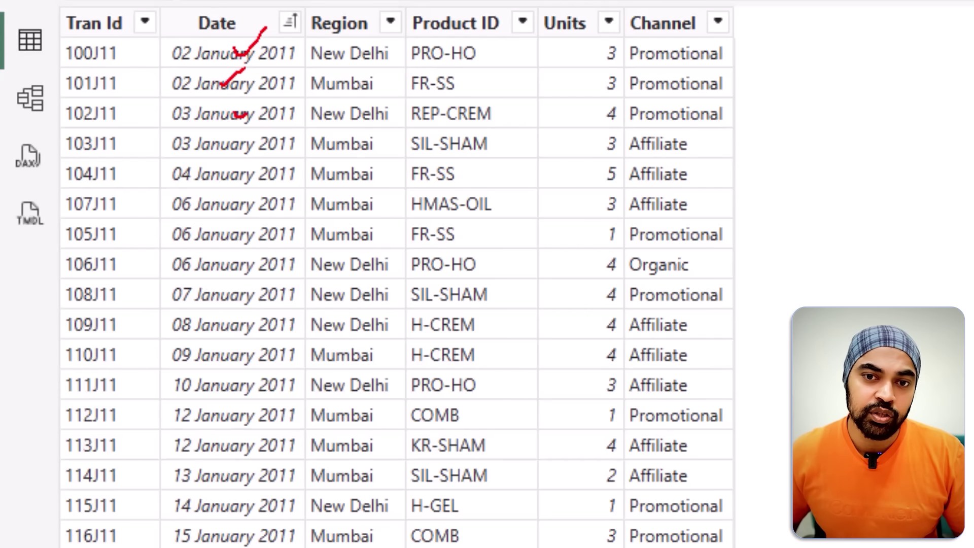
left_click_drag(234, 110, 259, 105)
left_click_drag(241, 143, 281, 125)
key("Escape")
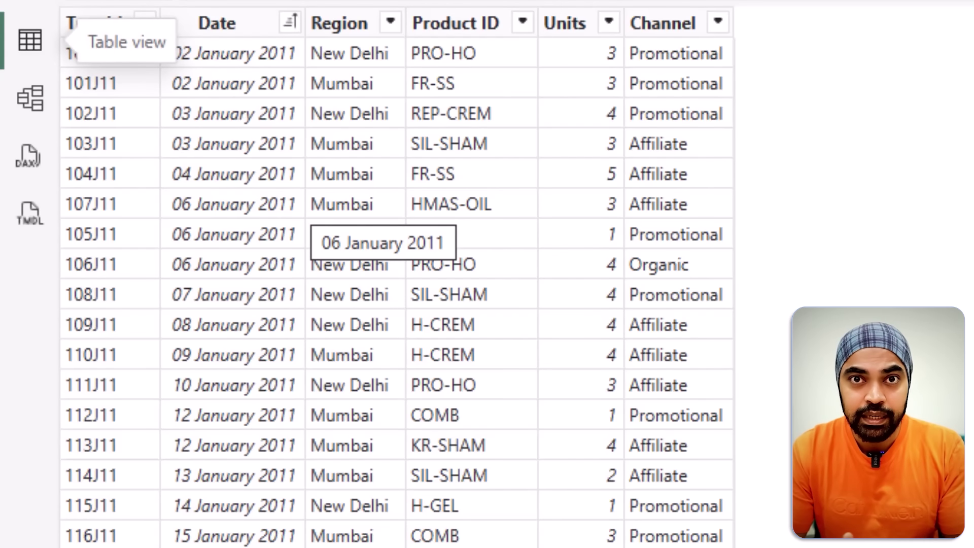
Step: Mark the first transaction row, write a 2 beside the table, mark the first Promotional channel cells, and return to the report
key("ctrl+2")
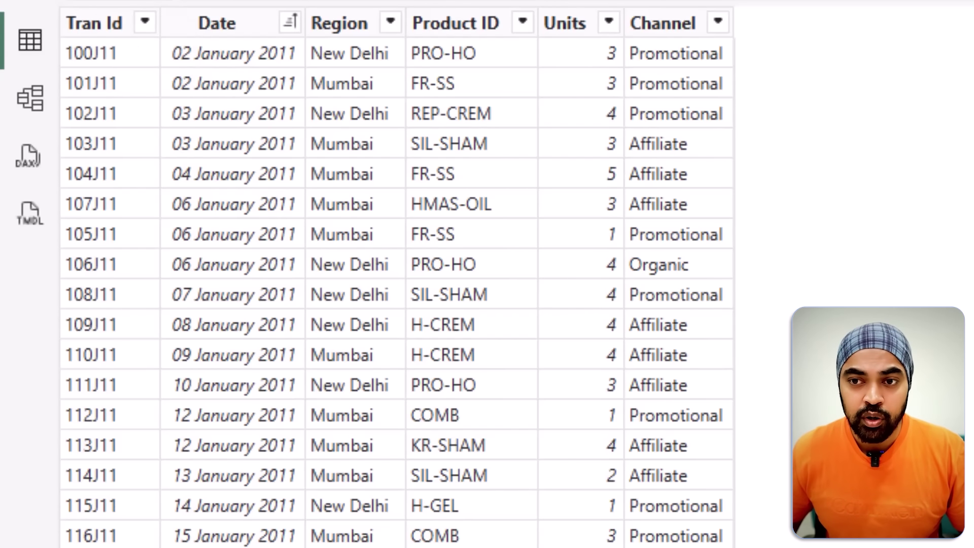
left_click_drag(734, 53, 769, 53)
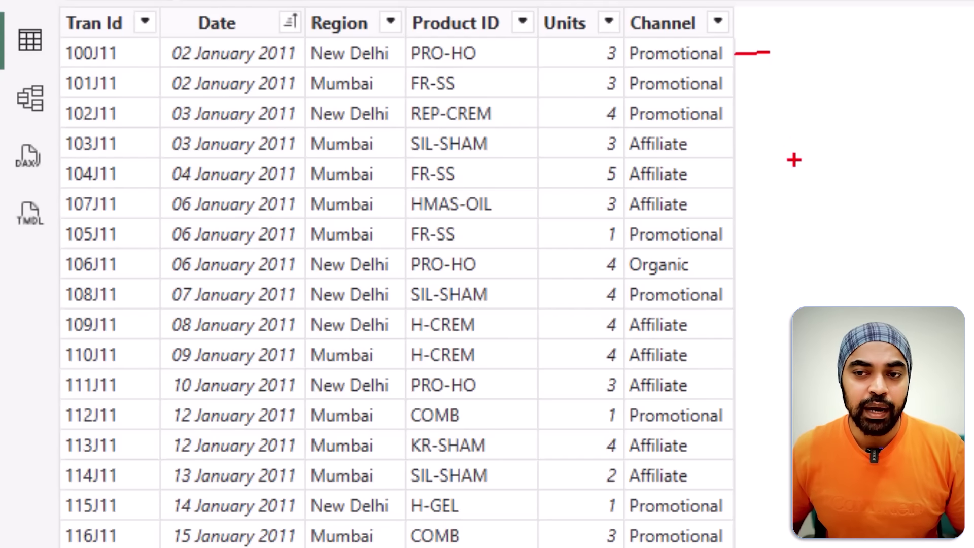
left_click_drag(793, 159, 823, 198)
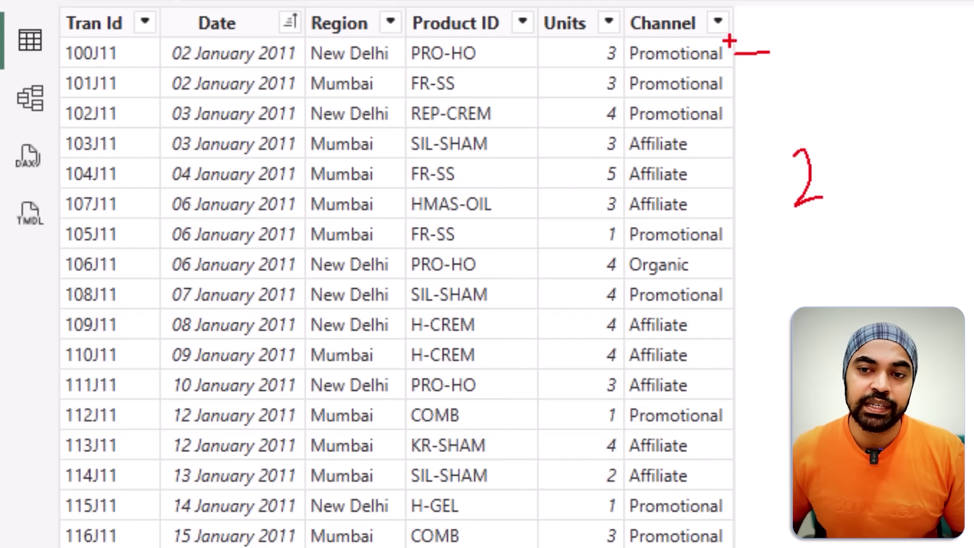
mouse_move(729, 41)
left_mouse_down()
mouse_move(746, 93)
mouse_move(714, 156)
left_mouse_up()
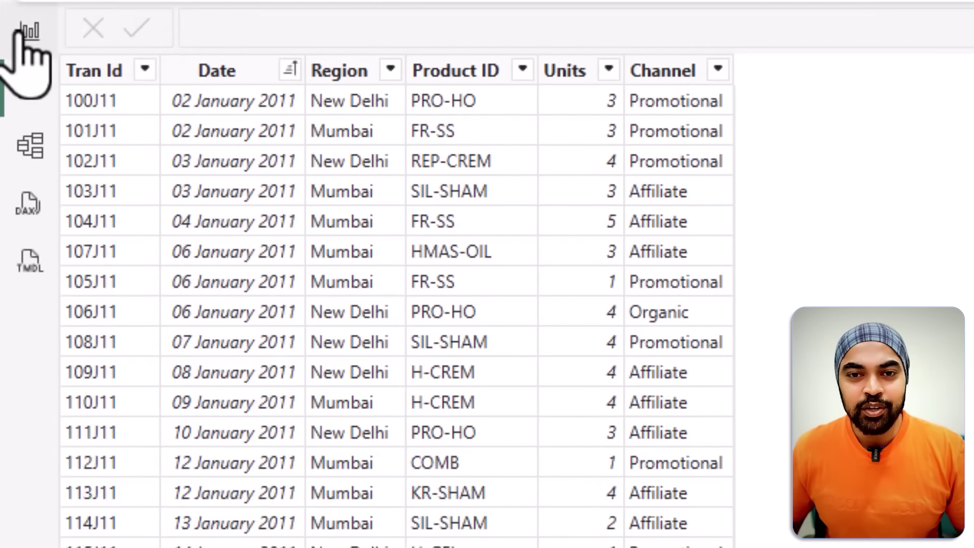
left_click(29, 32)
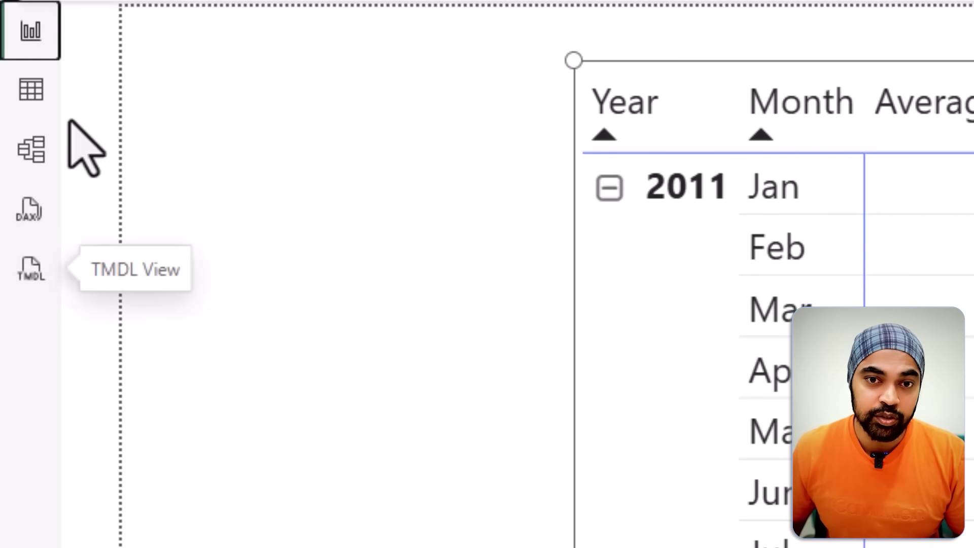
Step: Reopen the sales table view, underline the first transaction from its ID to its date, and return to the report
left_click(36, 104)
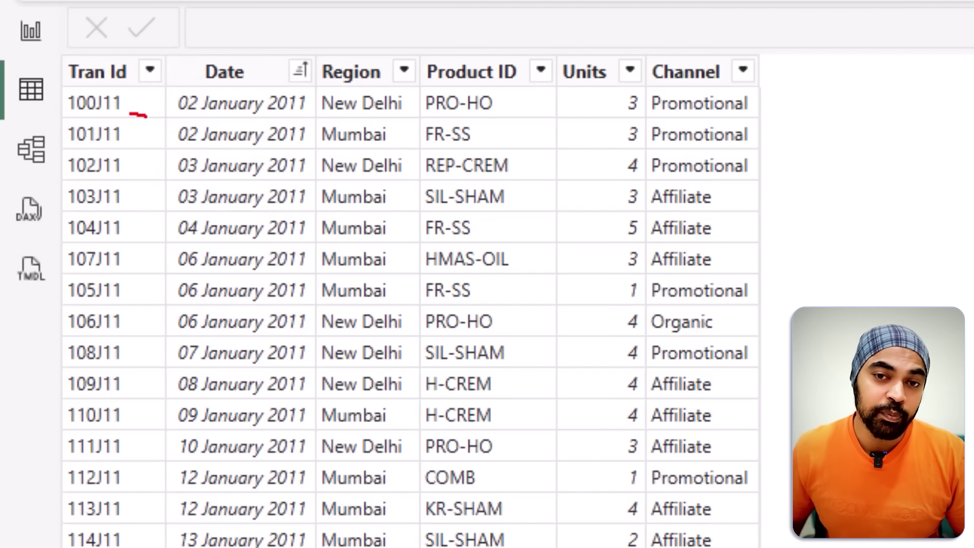
left_click_drag(146, 116, 298, 119)
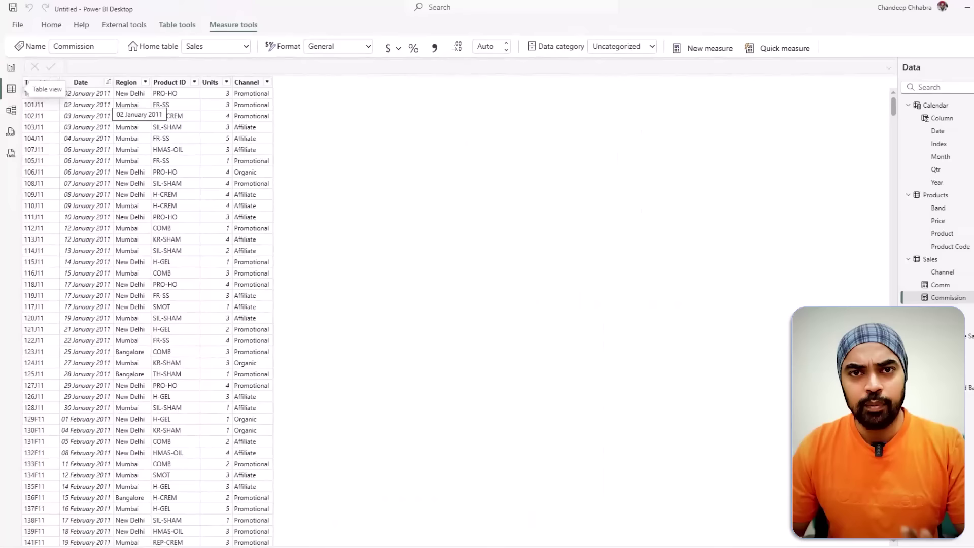
left_click(10, 68)
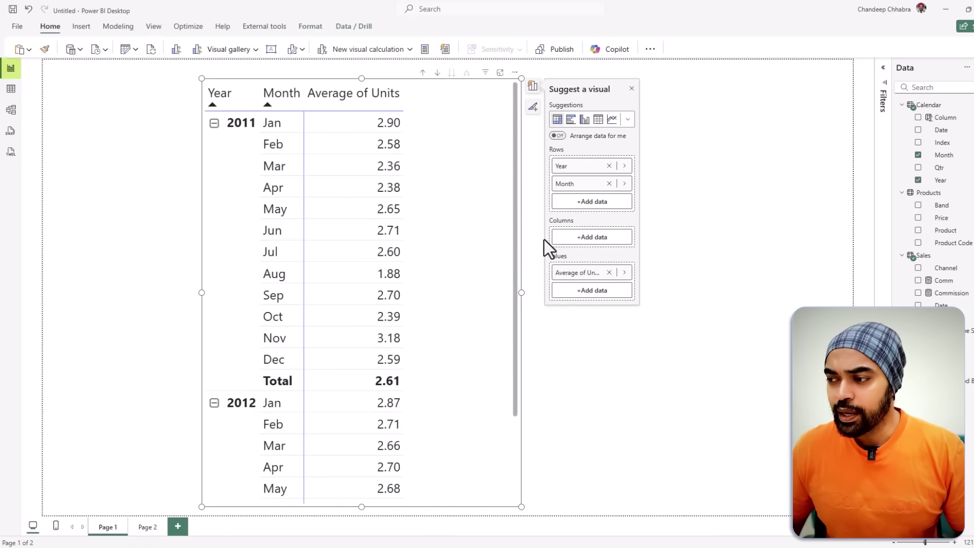
Step: Create a new measure named Avg Units Per Day in the Sales table and start its formula on a second line
right_click(923, 260)
left_click(884, 272)
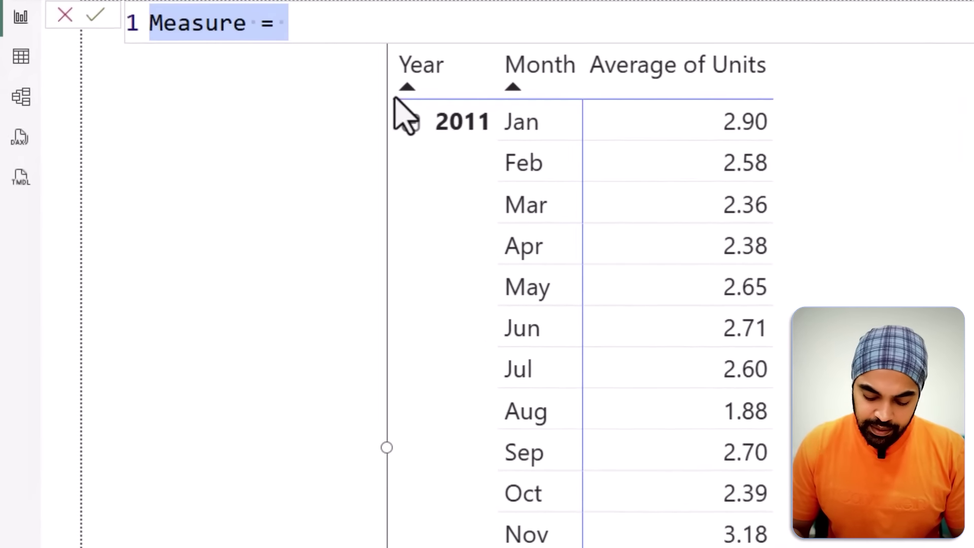
type("Avg Units P")
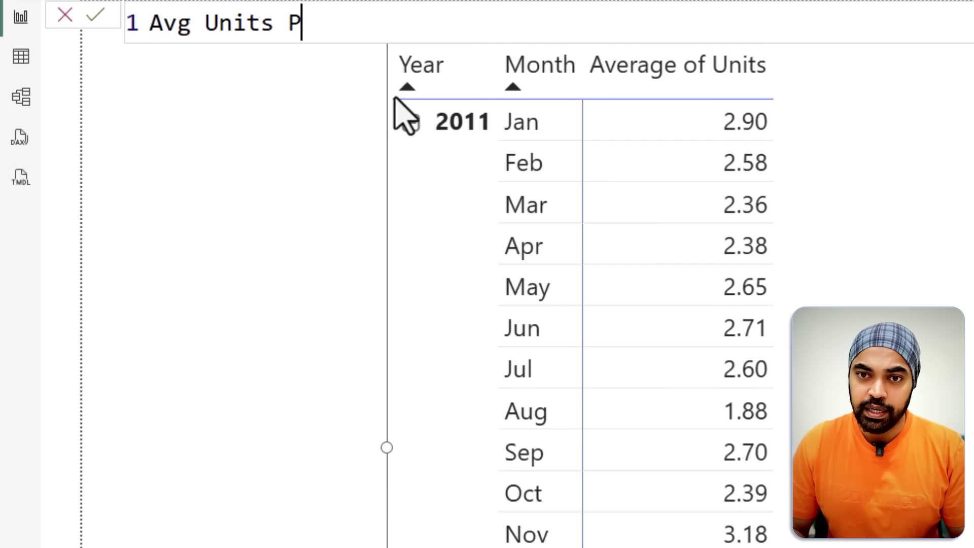
type("er Day =")
key("shift+Return")
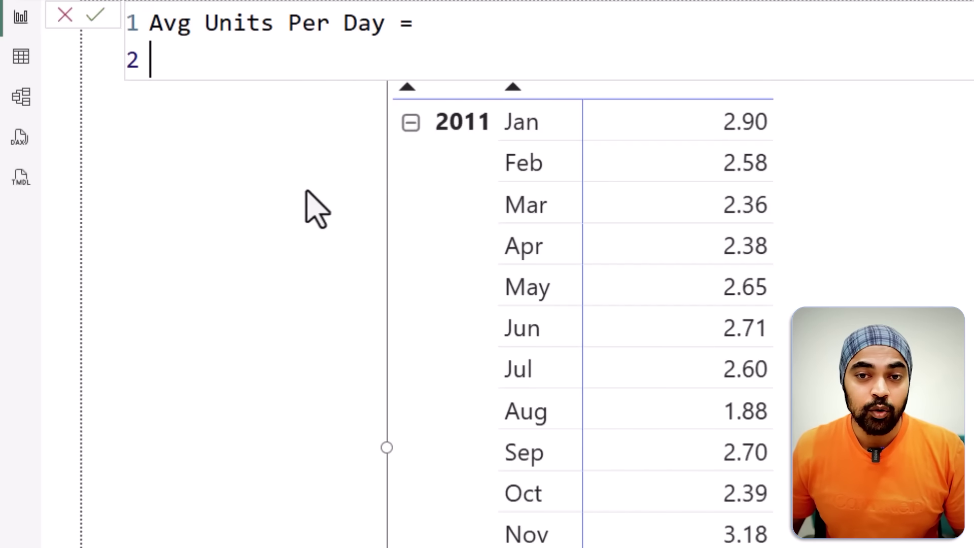
Step: Open the model view, circle and tick the Calendar table in the diagram, and return to the report
left_click(21, 98)
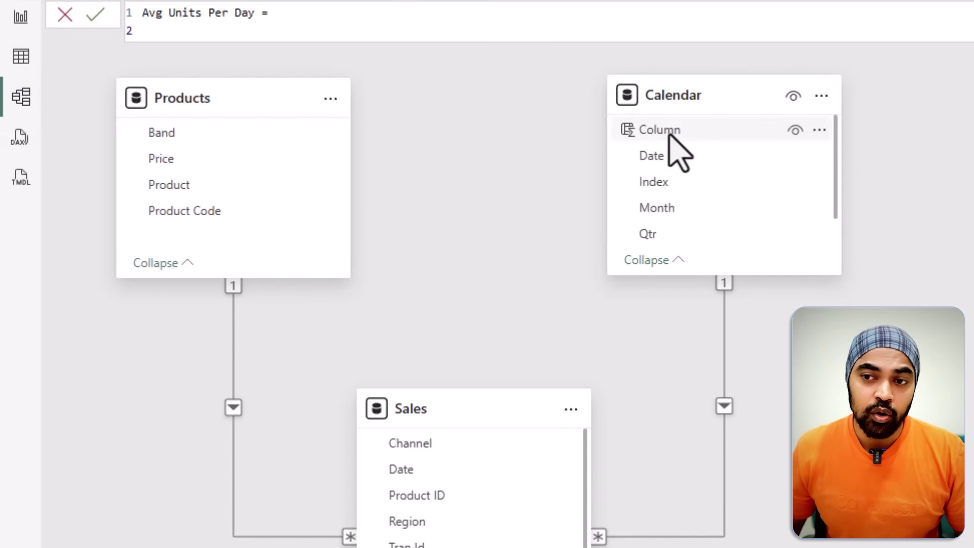
mouse_move(773, 77)
left_mouse_down()
mouse_move(587, 99)
mouse_move(589, 271)
mouse_move(800, 172)
mouse_move(729, 83)
left_mouse_up()
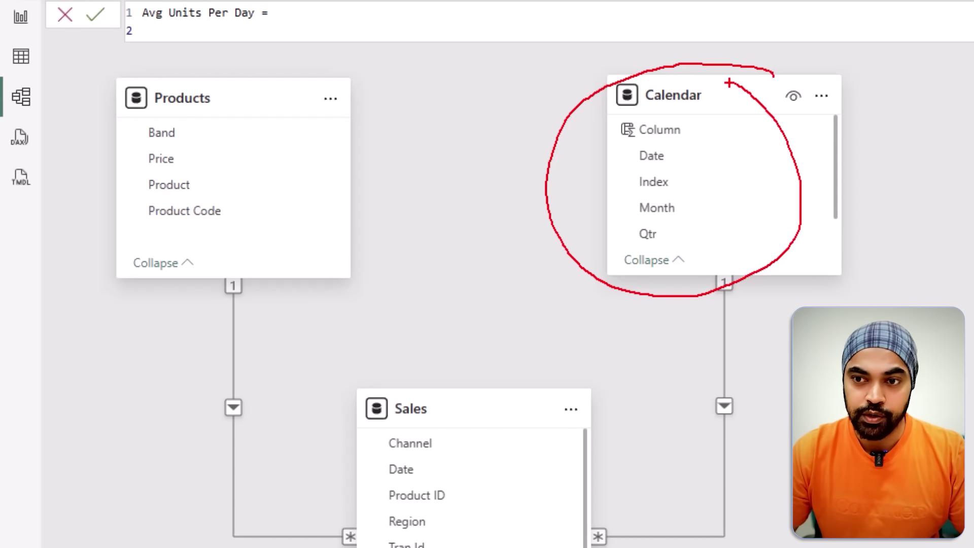
left_click_drag(729, 199, 748, 180)
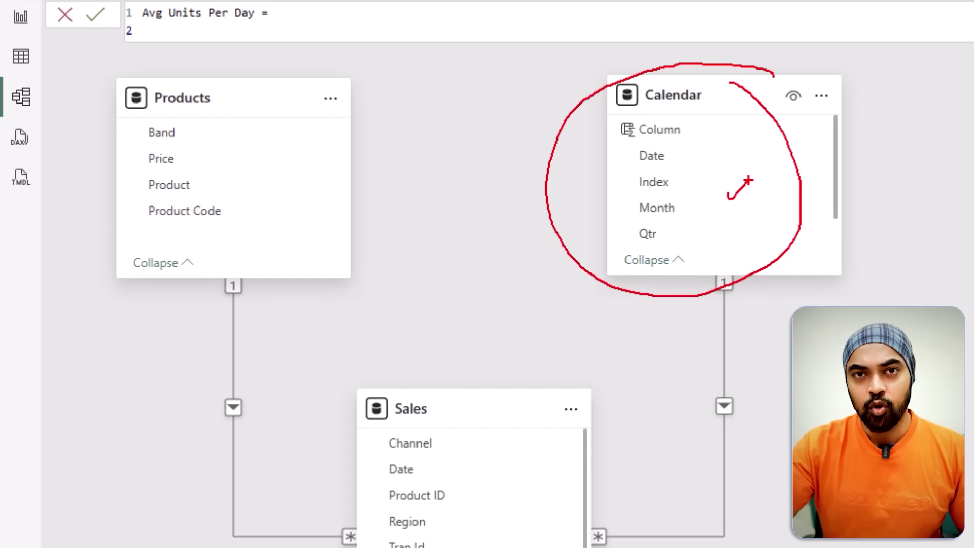
key("Escape")
left_click(20, 16)
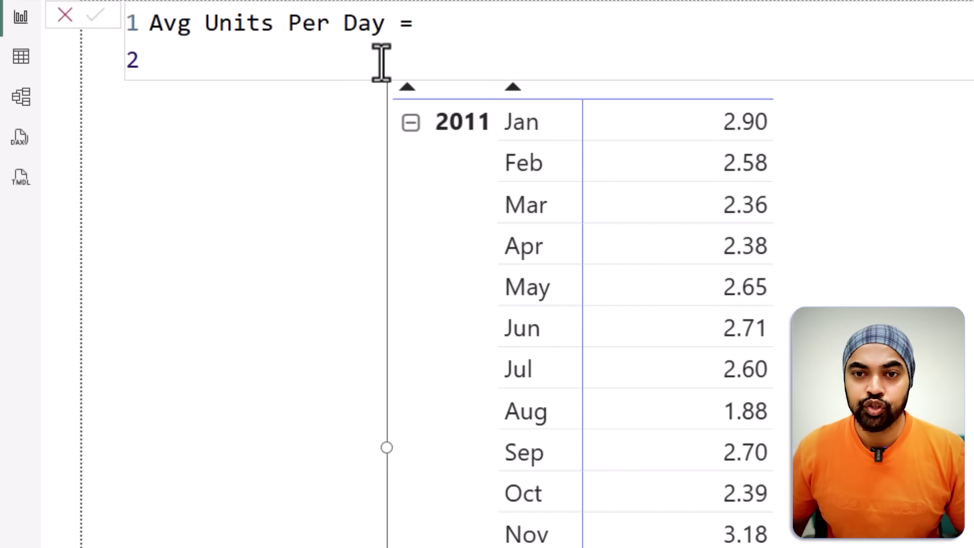
Step: Start an AVERAGEX function in the Avg Units Per Day measure with its arguments on a new line
type("avg")
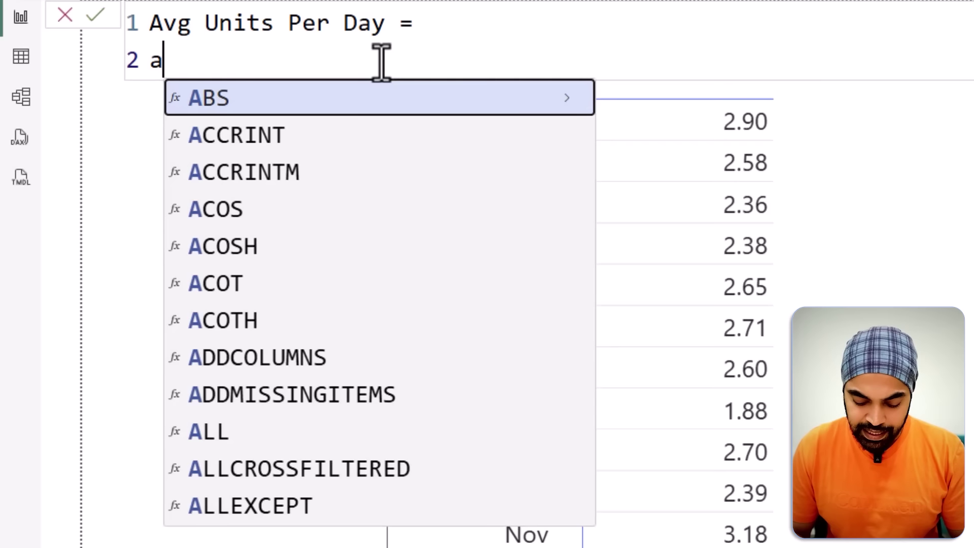
key("BackSpace")
key("Down")
key("Down")
key("Tab")
key("shift+Return")
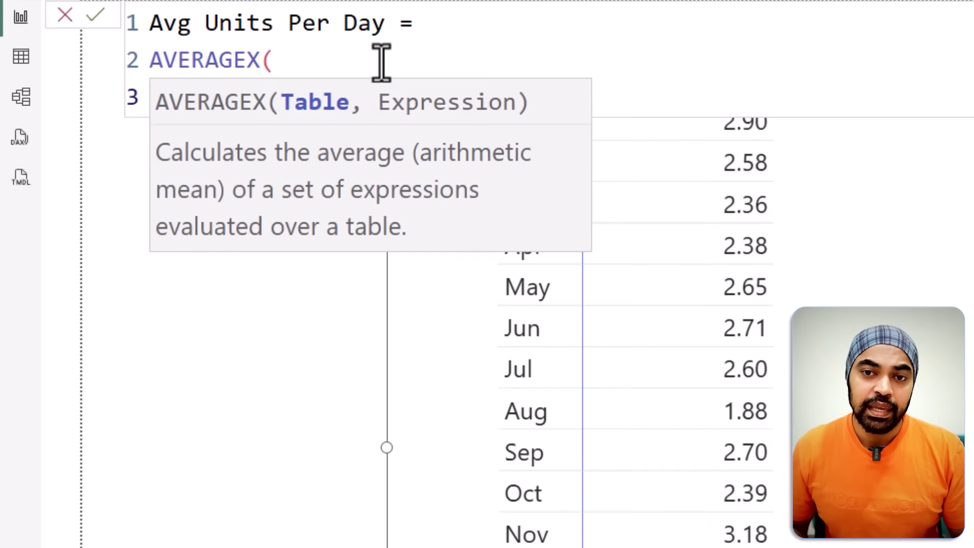
Step: Give AVERAGEX the 'Calendar' table as its first argument and continue on an indented fourth line
type("cal")
key("Up")
key("Tab")
type(",")
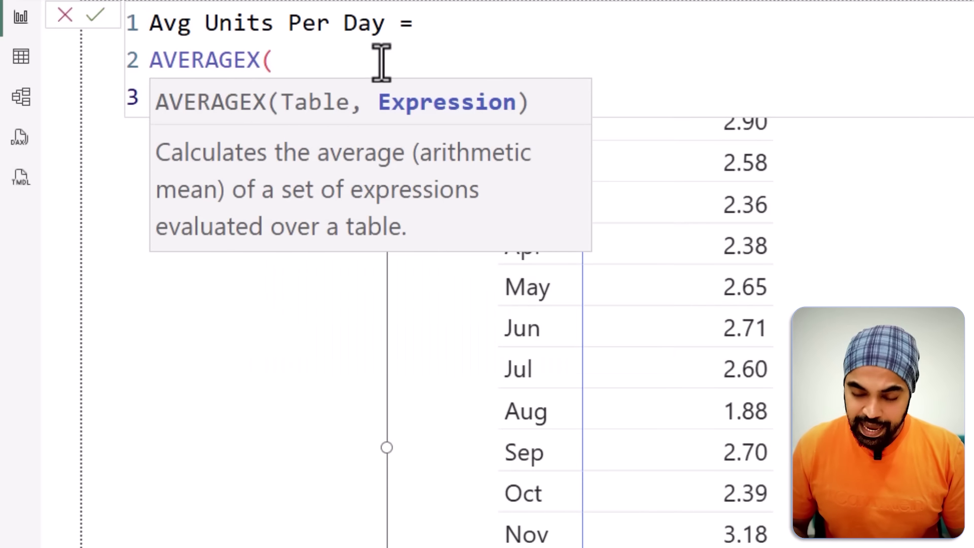
key("shift+Return")
left_click(607, 109)
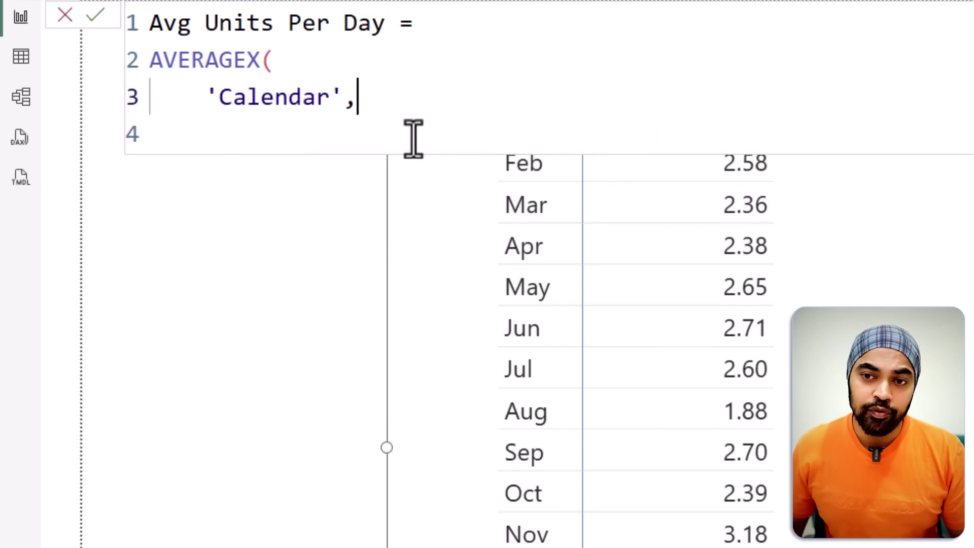
left_click(281, 140)
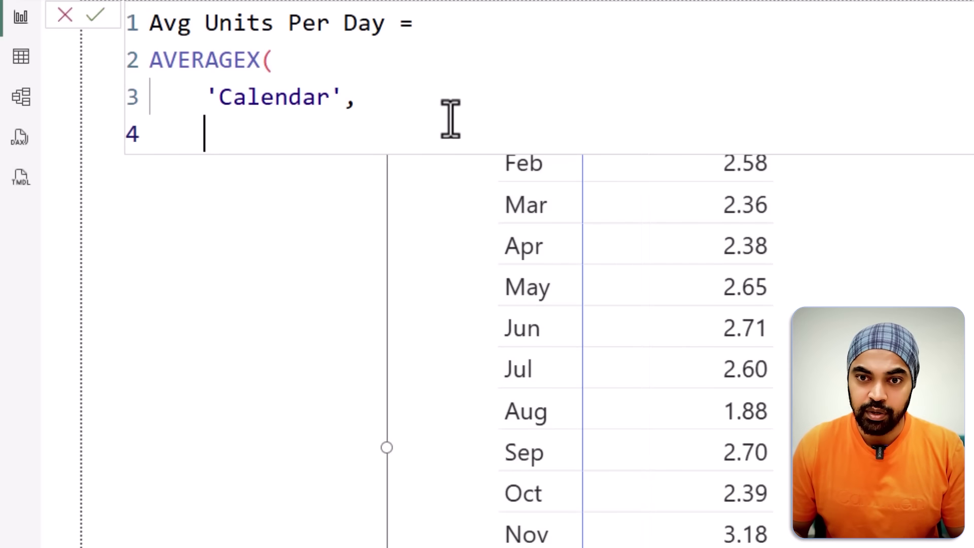
Step: Enter SUM(Sales[Units]) as the AVERAGEX expression, close the function on its own line, and commit the measure
type("sum(unit")
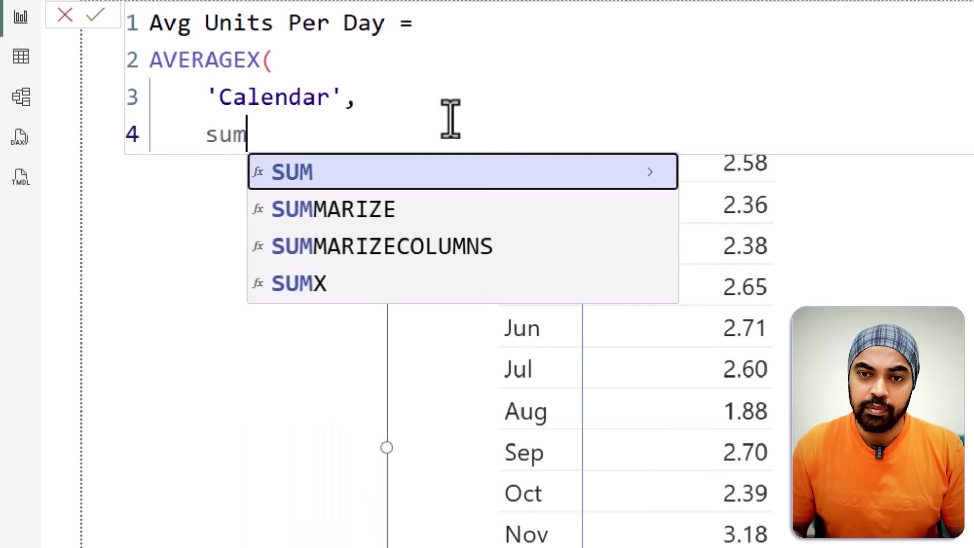
key("Tab")
type(")")
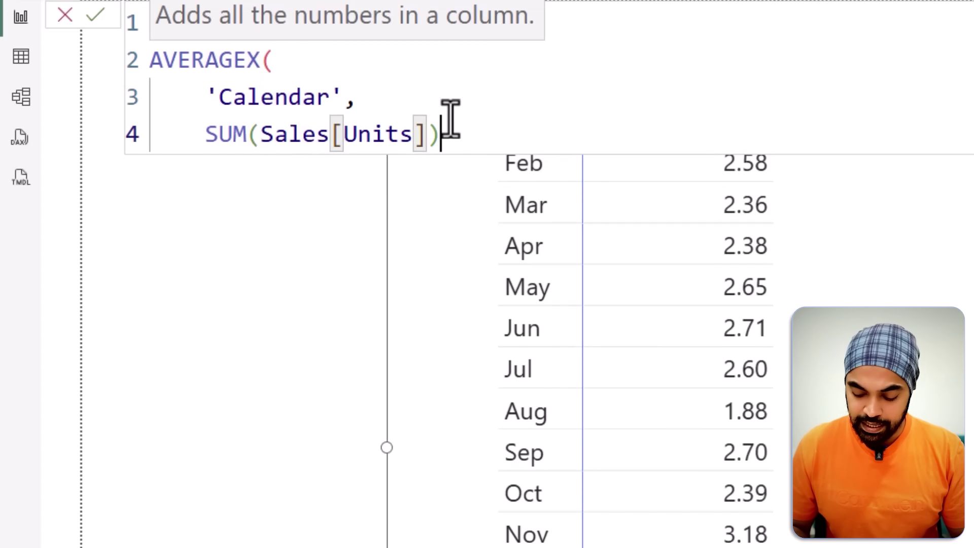
key("Return")
type(")")
key("Return")
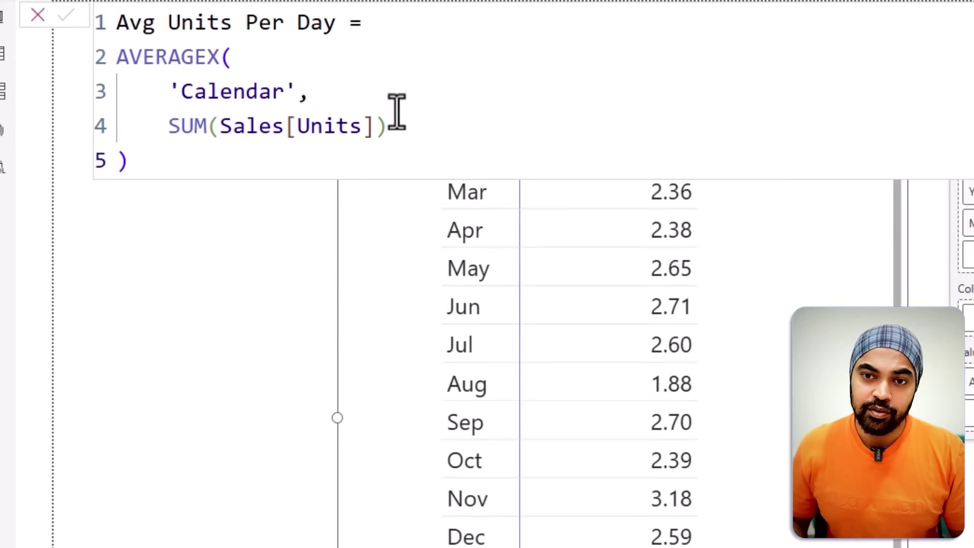
Step: Add the Avg Units Per Day measure to the matrix as a second value column and widen the visual
left_click_drag(964, 216, 563, 213)
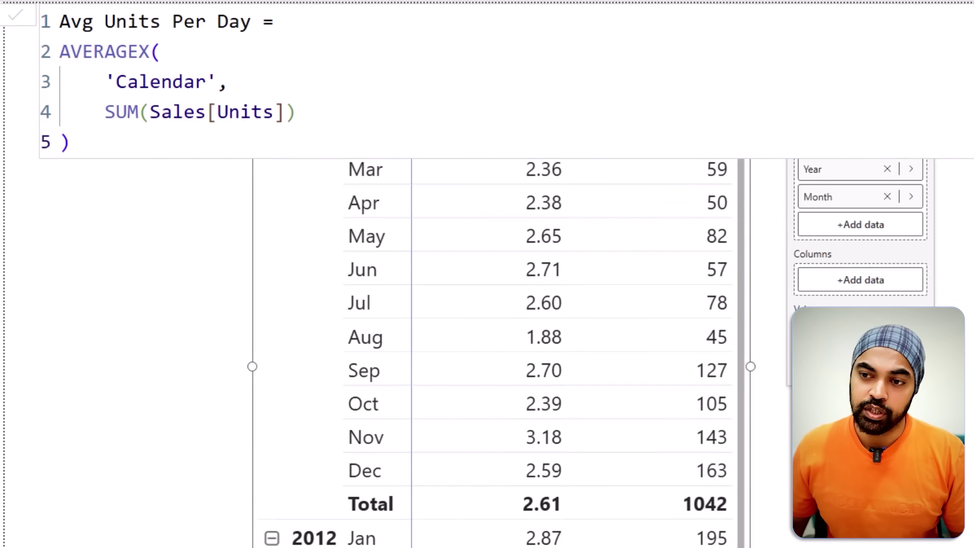
left_click_drag(751, 366, 792, 374)
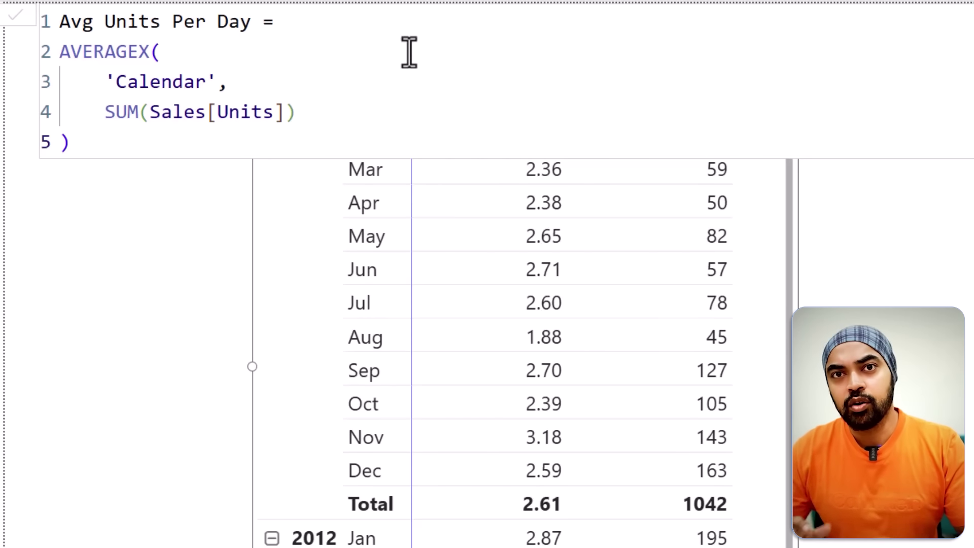
Step: Underline the AVERAGEX arguments, wrap SUM(Sales[Units]) in CALCULATE inside the Avg Units Per Day measure, and commit it
left_click_drag(105, 126, 235, 129)
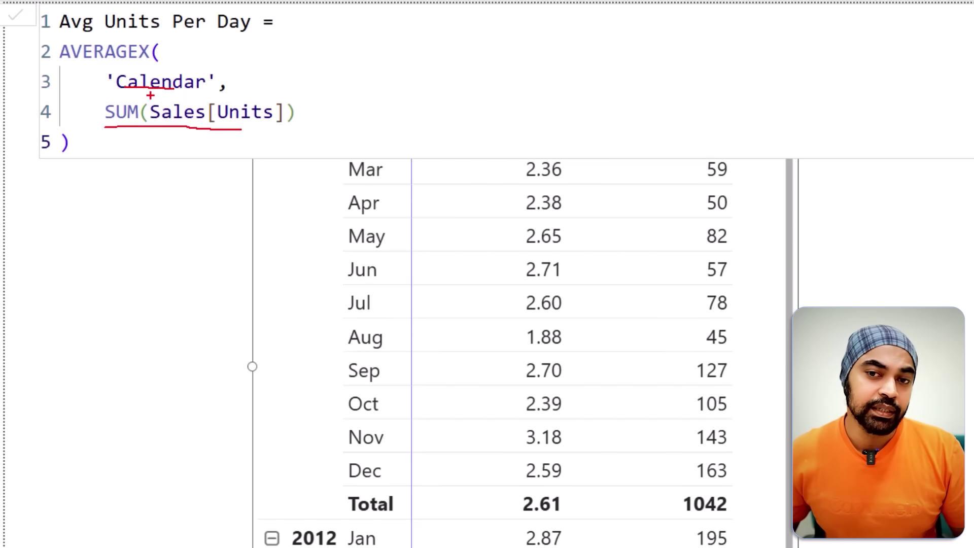
key("Escape")
left_click(105, 112)
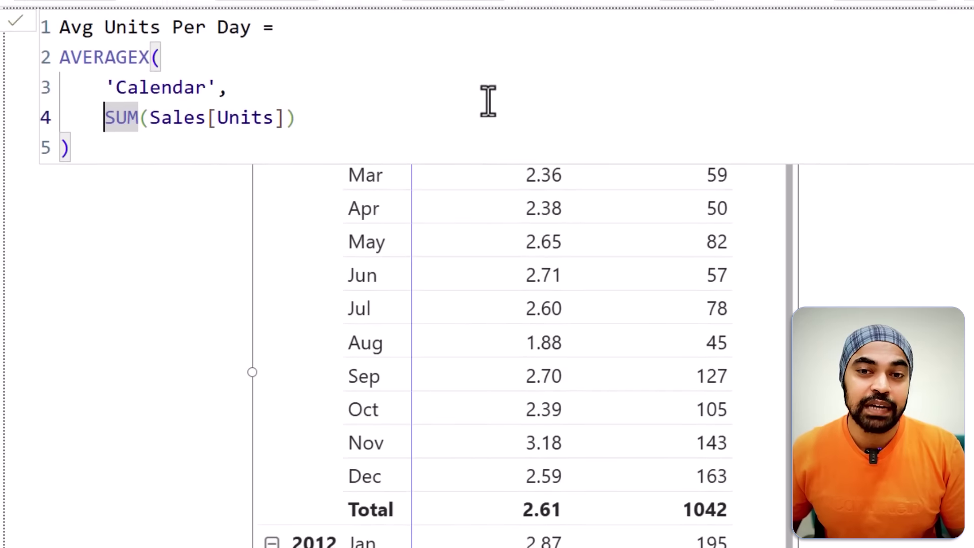
type("cal")
key("Tab")
key("ctrl+Right")
key("ctrl+Right")
key("End")
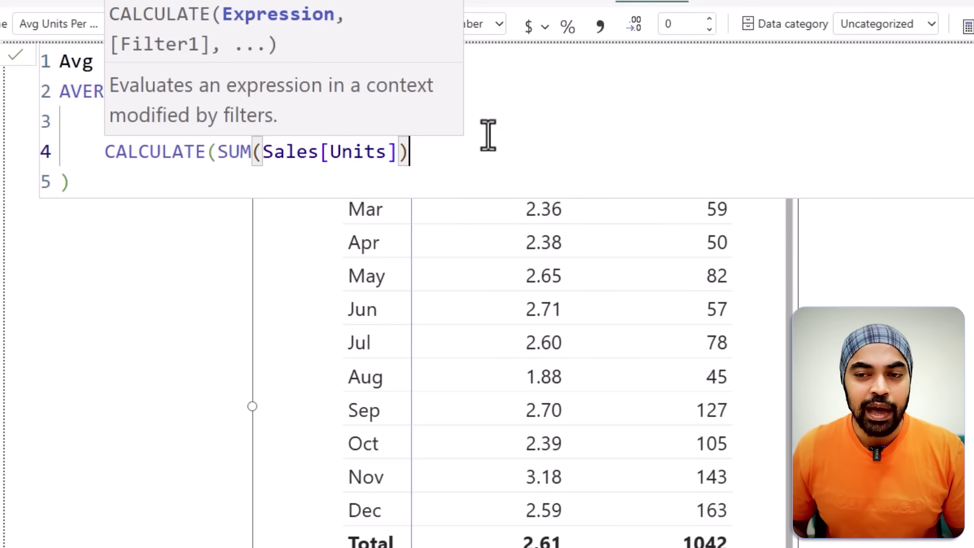
key("Return")
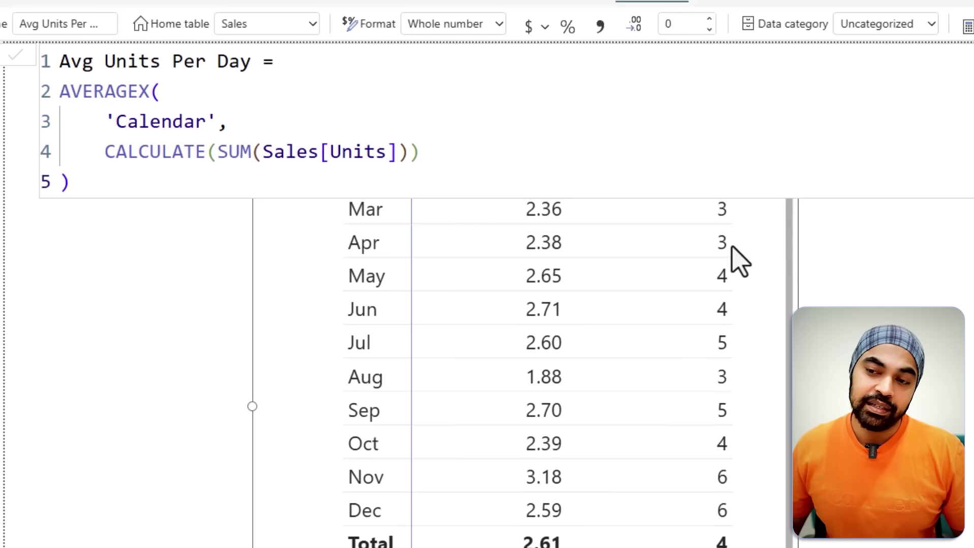
Step: Box the April 2011 values in both value columns of the matrix and clear the marks
left_click_drag(709, 226, 735, 251)
left_click_drag(502, 224, 572, 257)
key("Escape")
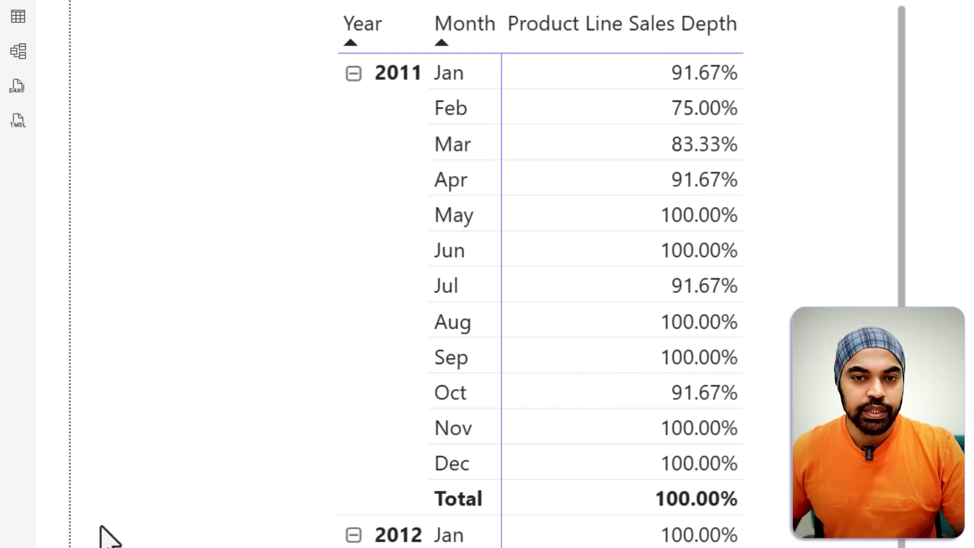
Step: In the model view, trace and circle the Products-to-Sales and Calendar-to-Sales relationship directions, clear the marks, and return to the report
left_click(20, 52)
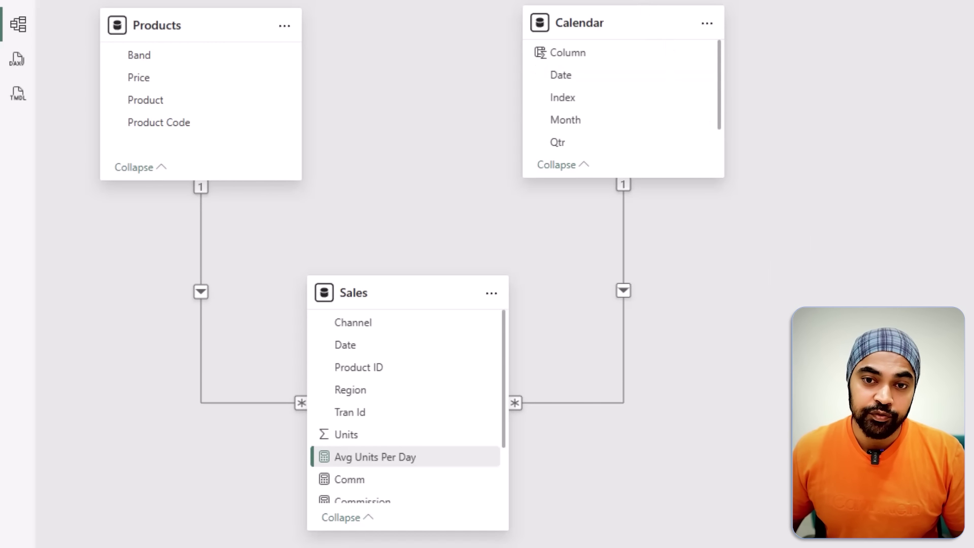
mouse_move(196, 163)
left_mouse_down()
mouse_move(192, 406)
mouse_move(243, 403)
left_mouse_up()
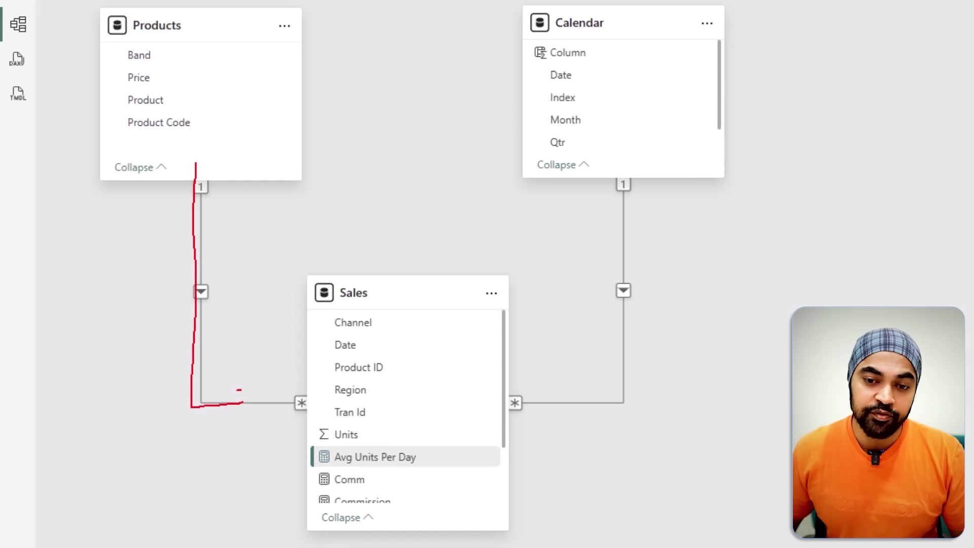
left_click_drag(210, 274, 222, 303)
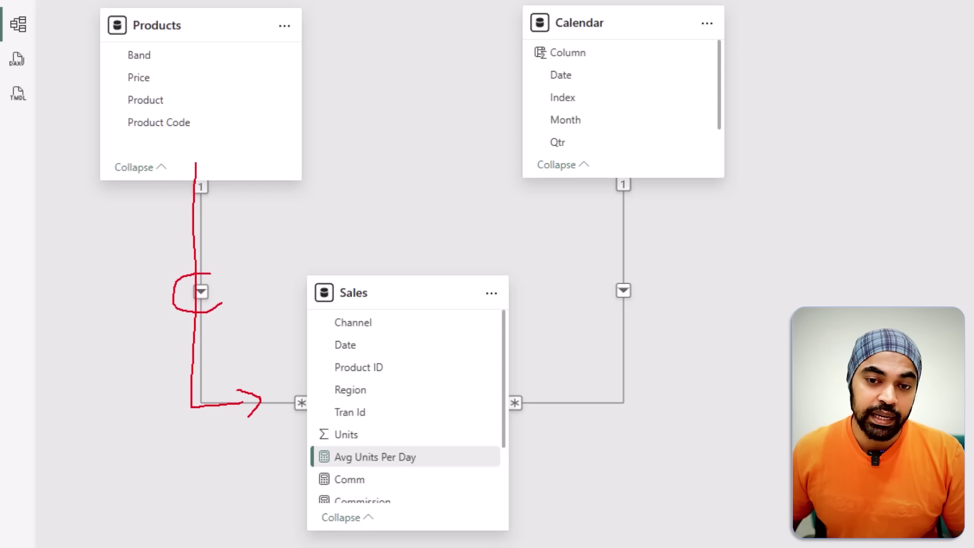
left_click_drag(597, 204, 577, 376)
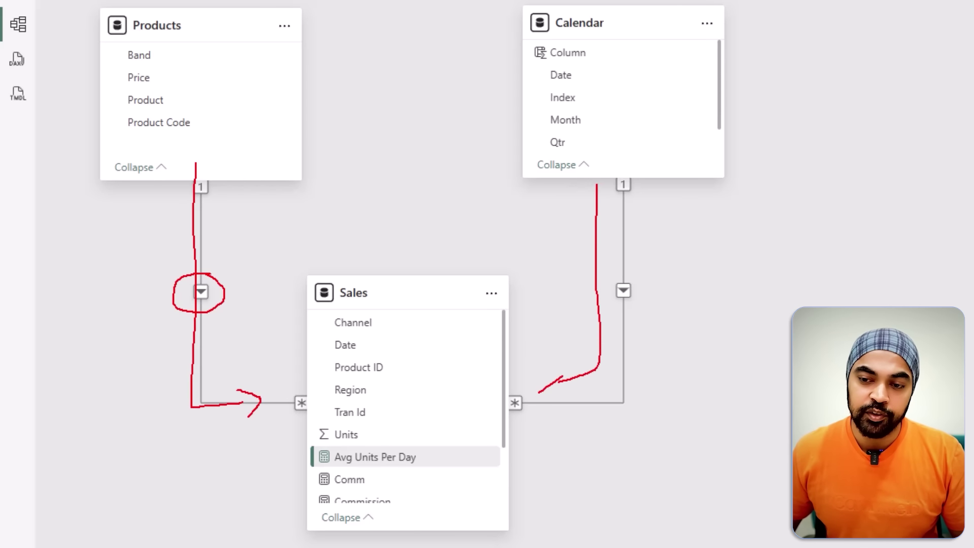
mouse_move(648, 275)
left_mouse_down()
mouse_move(610, 276)
mouse_move(642, 313)
mouse_move(654, 277)
left_mouse_up()
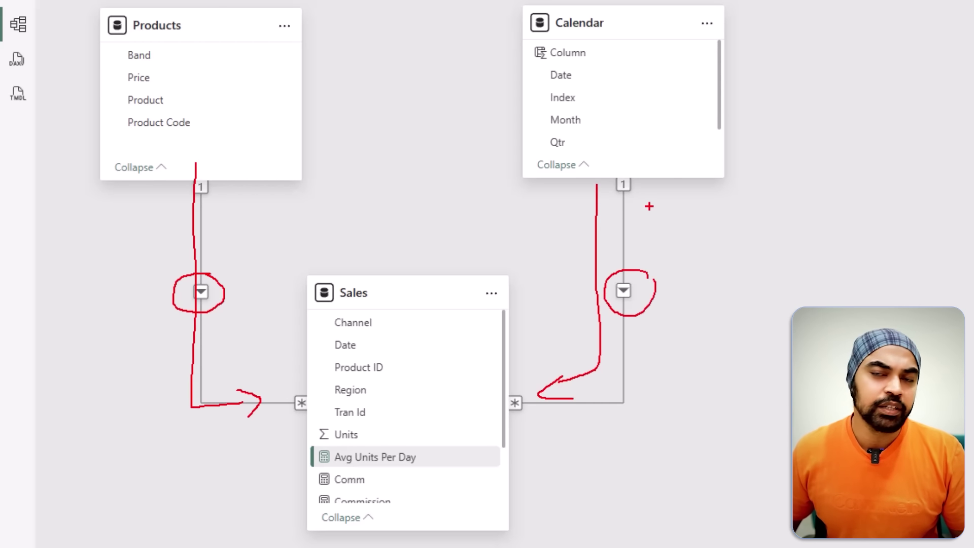
key("Escape")
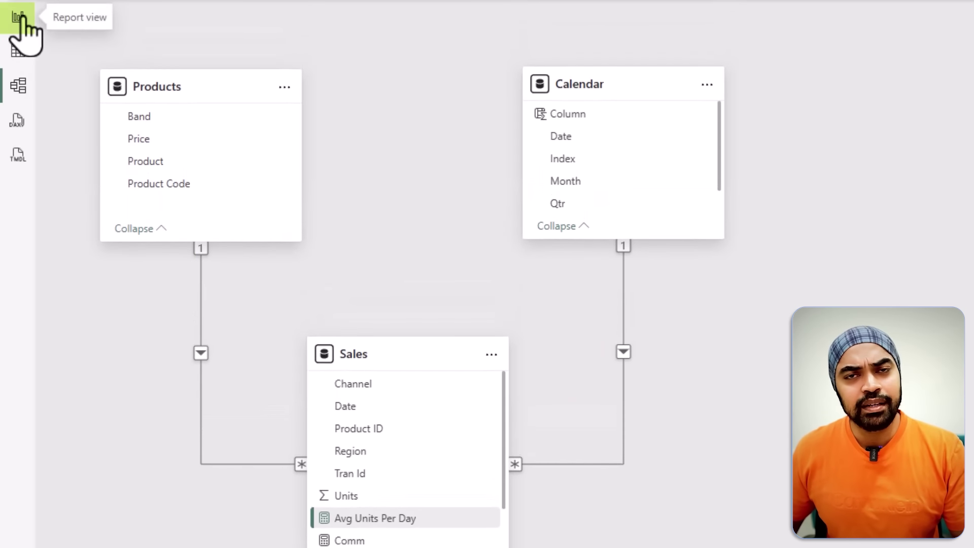
left_click(20, 20)
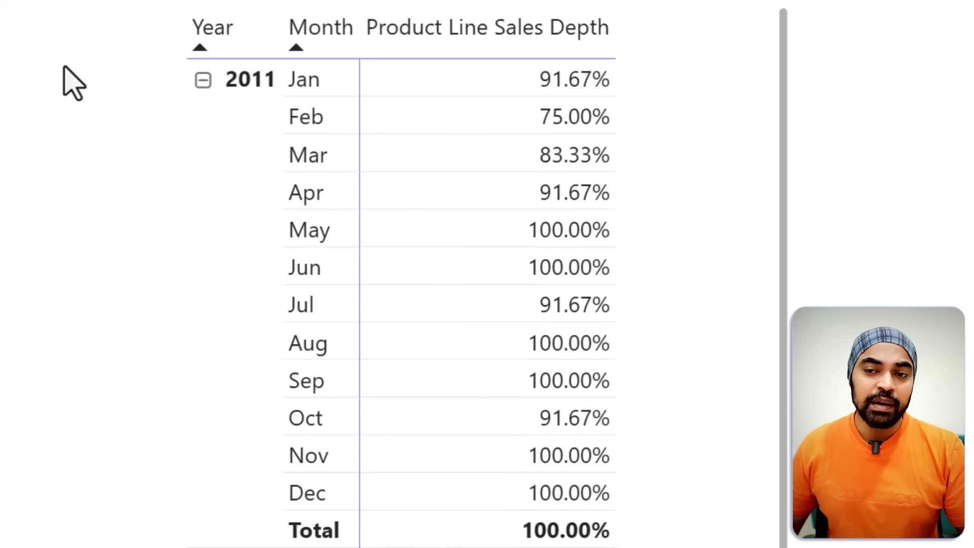
Step: Tick the Year and Month labels, underline the Product Line Sales Depth heading in the matrix, and clear the marks
key("ctrl+2")
mouse_move(190, 111)
left_mouse_down()
mouse_move(199, 143)
mouse_move(238, 85)
mouse_move(340, 64)
mouse_move(609, 51)
left_mouse_up()
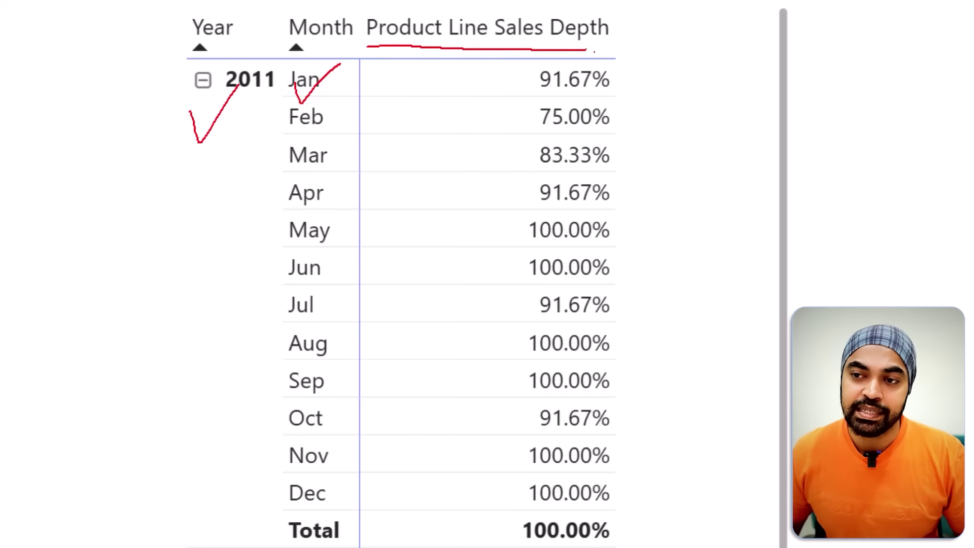
key("Escape")
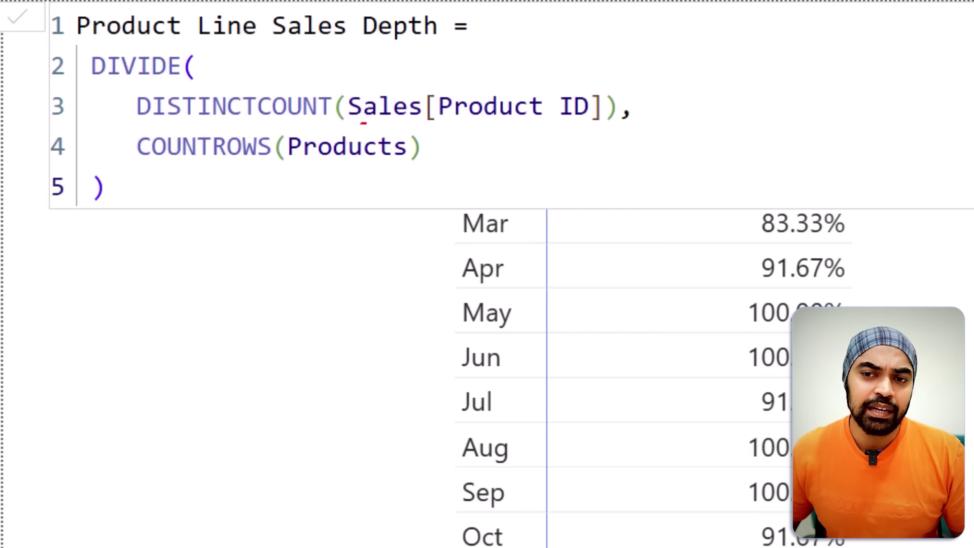
Step: Examine the Product Line Sales Depth formula, underlining DISTINCTCOUNT, Product ID and COUNTROWS, and clear the marks
left_click_drag(479, 119, 504, 119)
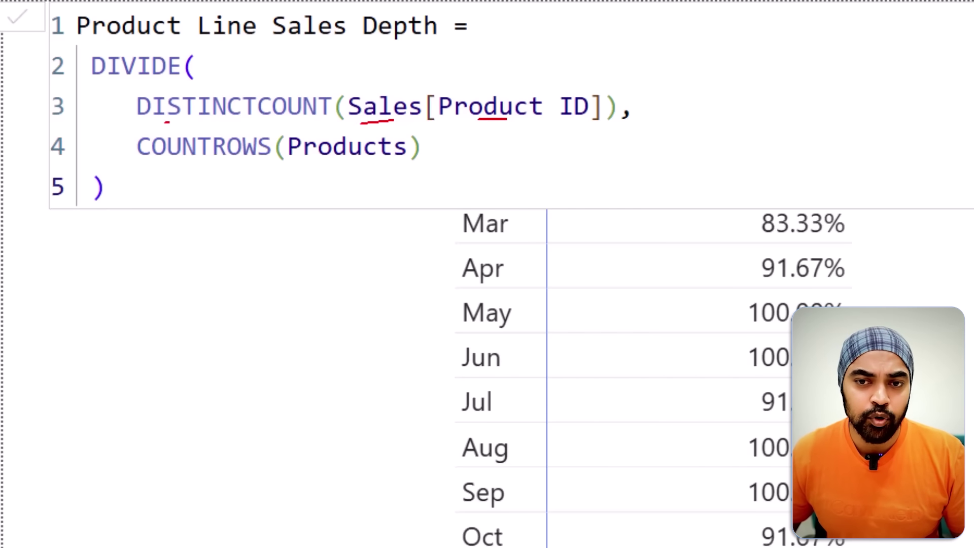
left_click_drag(168, 122, 226, 117)
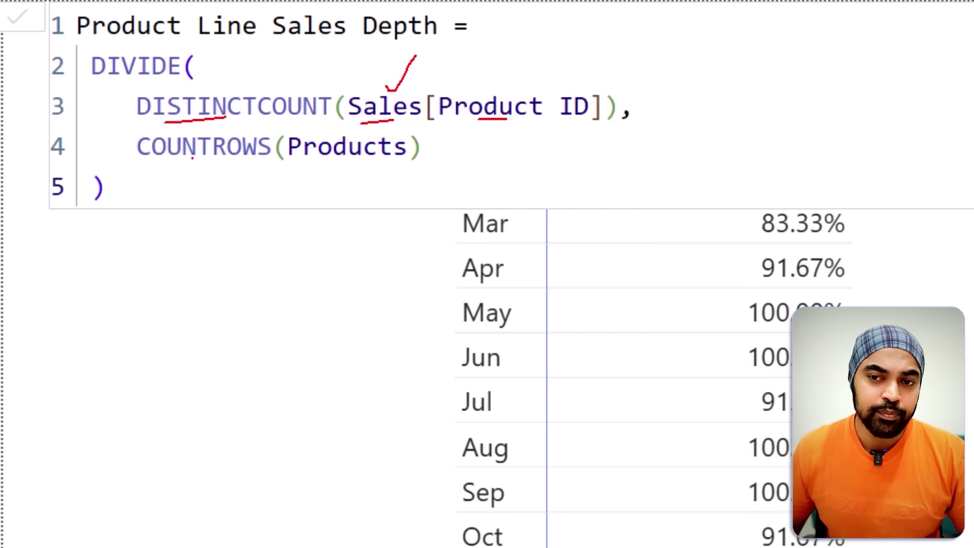
left_click_drag(162, 161, 274, 162)
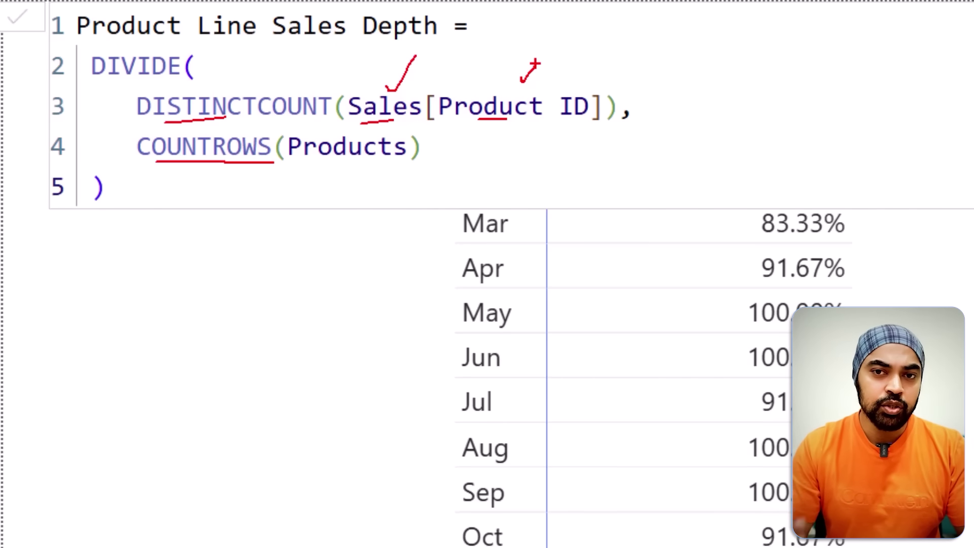
left_click_drag(194, 53, 302, 48)
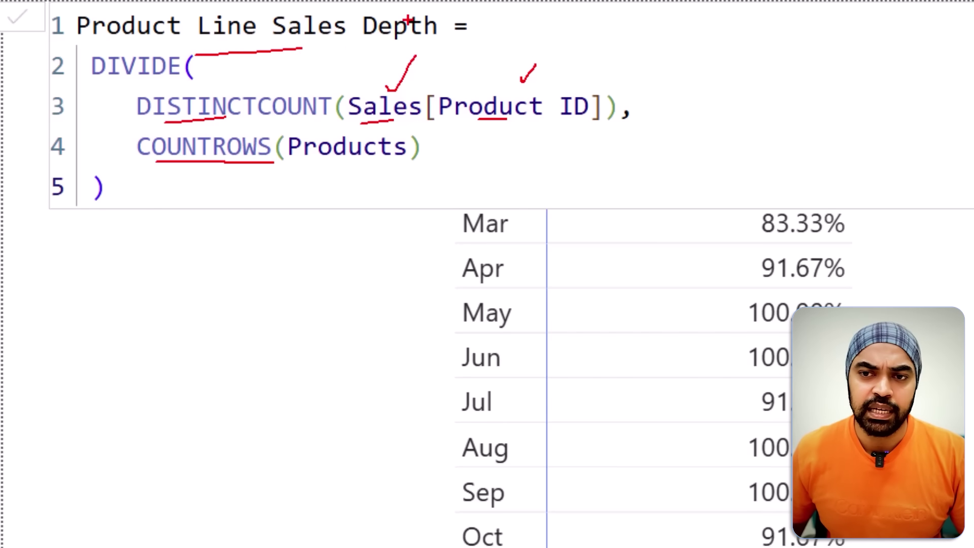
key("Escape")
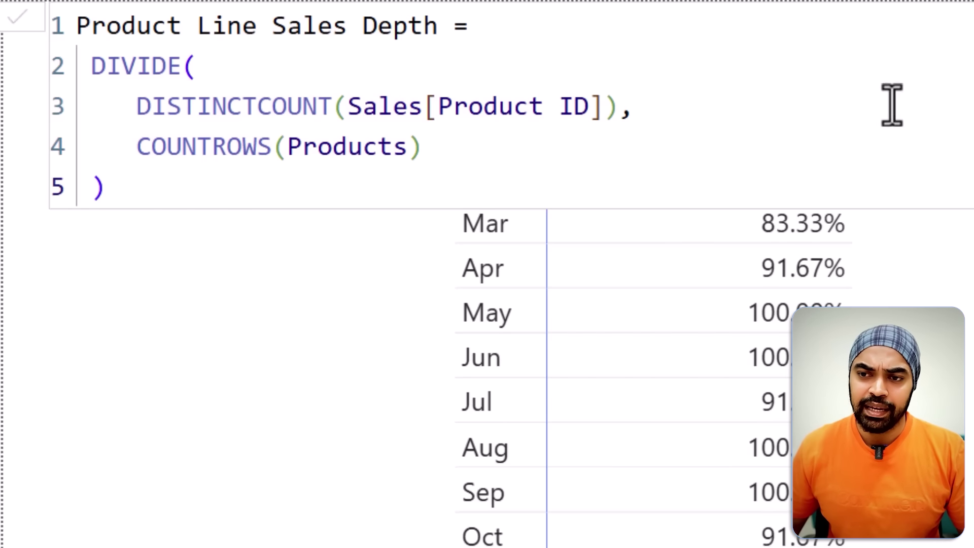
Step: Close the formula, box the May and January 2011 Product Line Sales Depth values in the matrix, and clear the boxes
left_click(951, 109)
key("Escape")
key("ctrl+2")
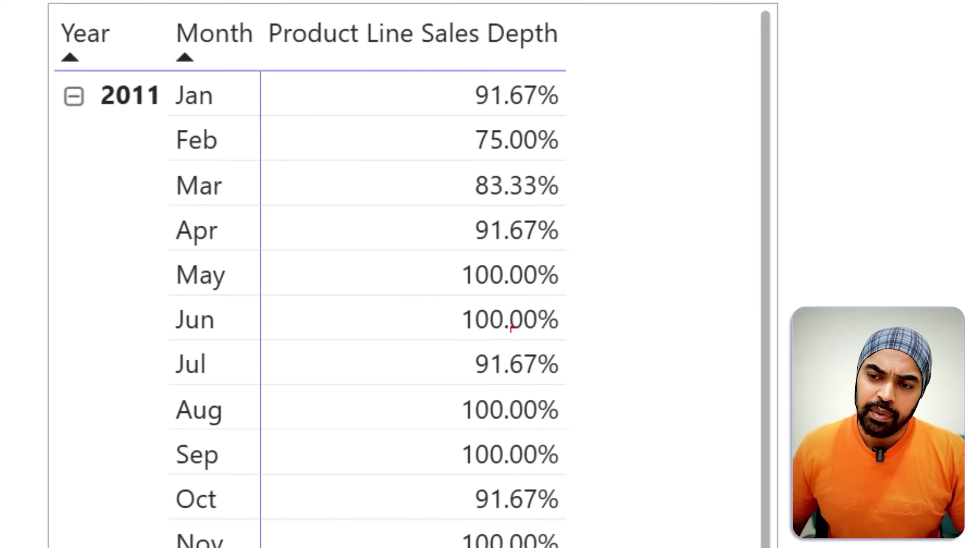
left_click_drag(448, 252, 572, 300)
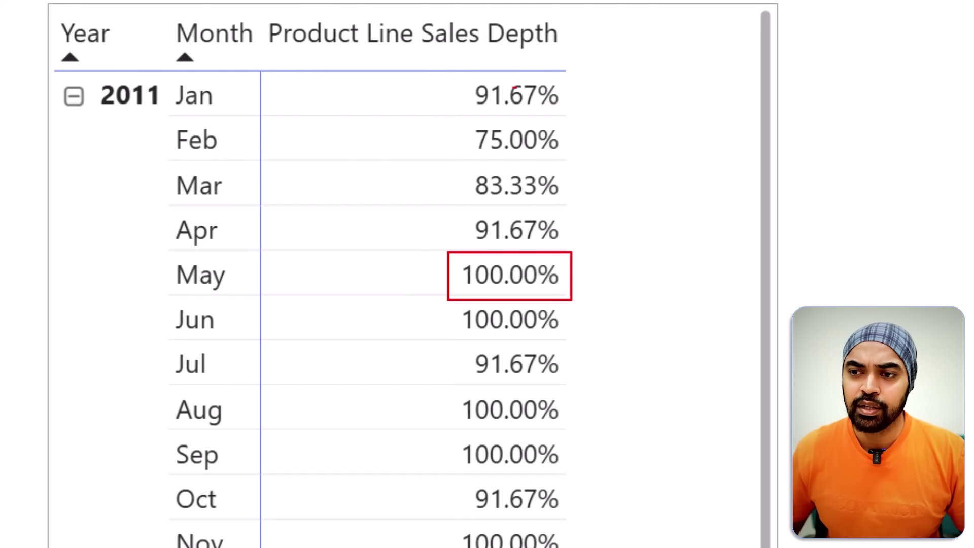
left_click_drag(439, 73, 580, 108)
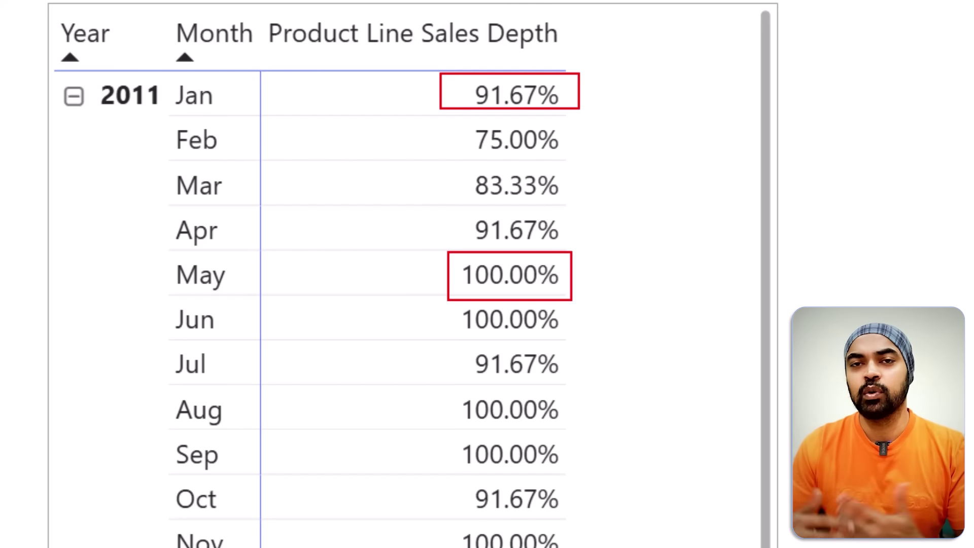
key("Escape")
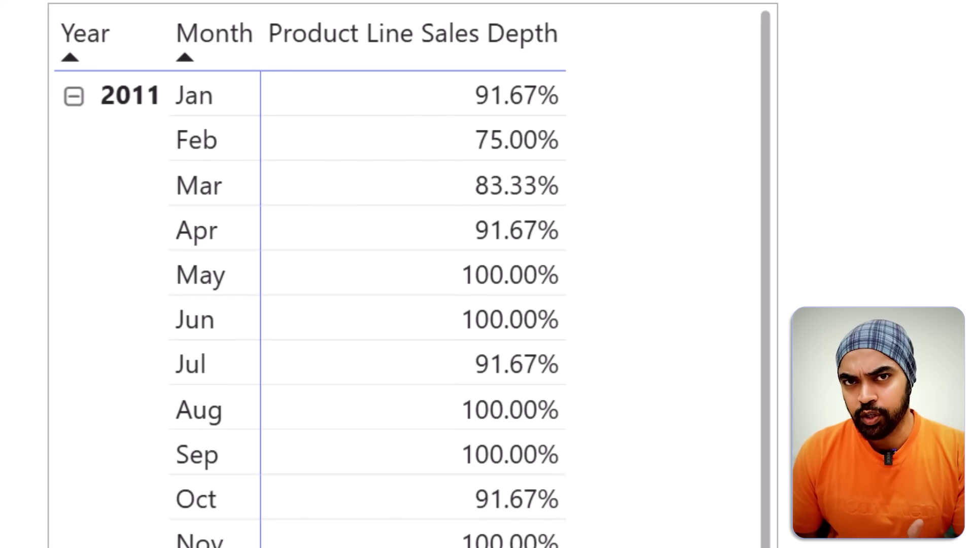
Step: Show the Products table's data, box its Band column, and clear the annotation
left_click(12, 89)
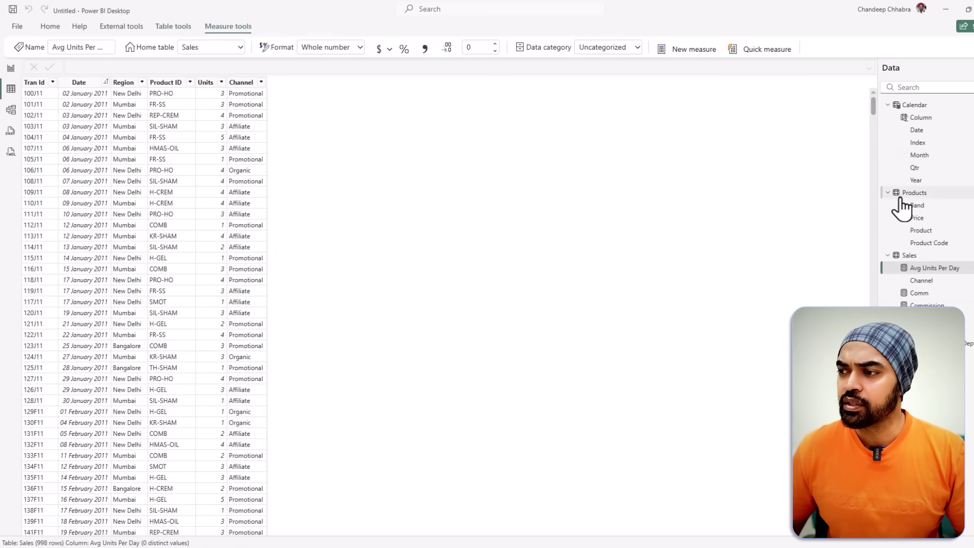
left_click(910, 194)
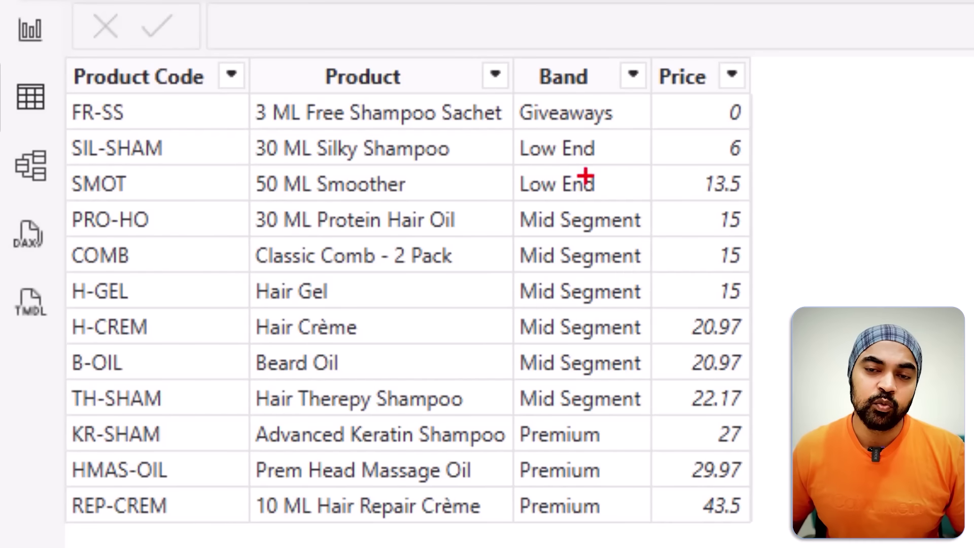
left_click_drag(497, 33, 665, 531)
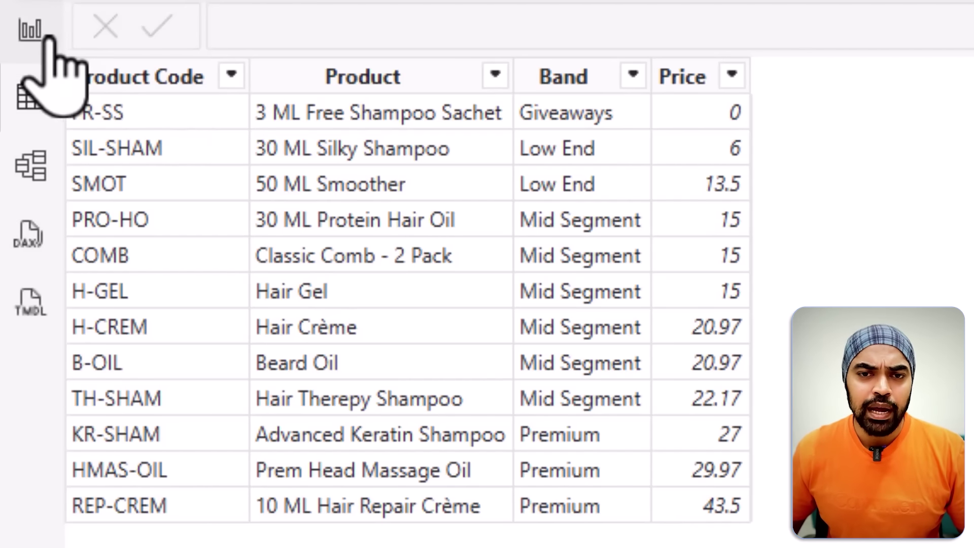
key("ctrl+2")
mouse_move(504, 46)
left_mouse_down()
mouse_move(629, 375)
mouse_move(659, 540)
left_mouse_up()
key("Escape")
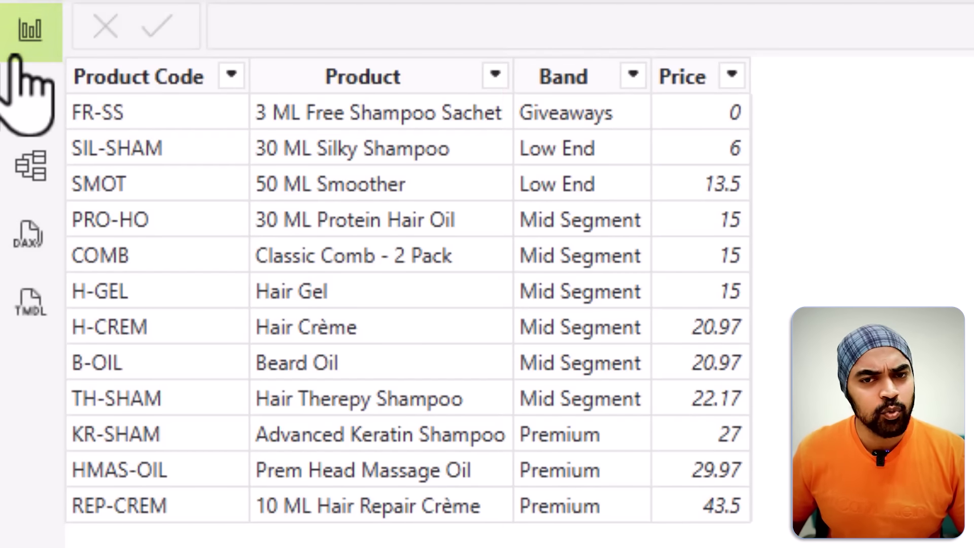
Step: Return to the report and add the Unique Prod Bands measure to the matrix beside Product Line Sales Depth
left_click(29, 29)
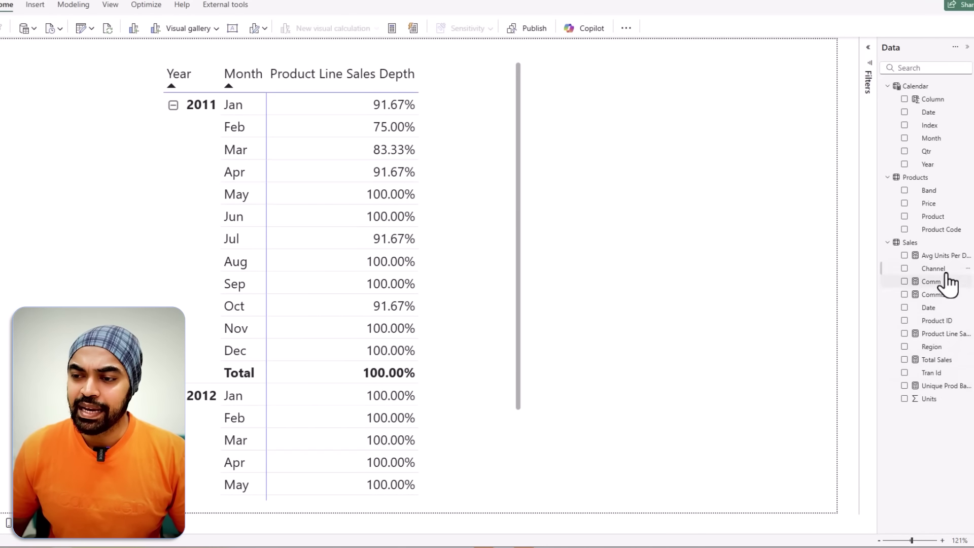
left_click_drag(942, 387, 431, 208)
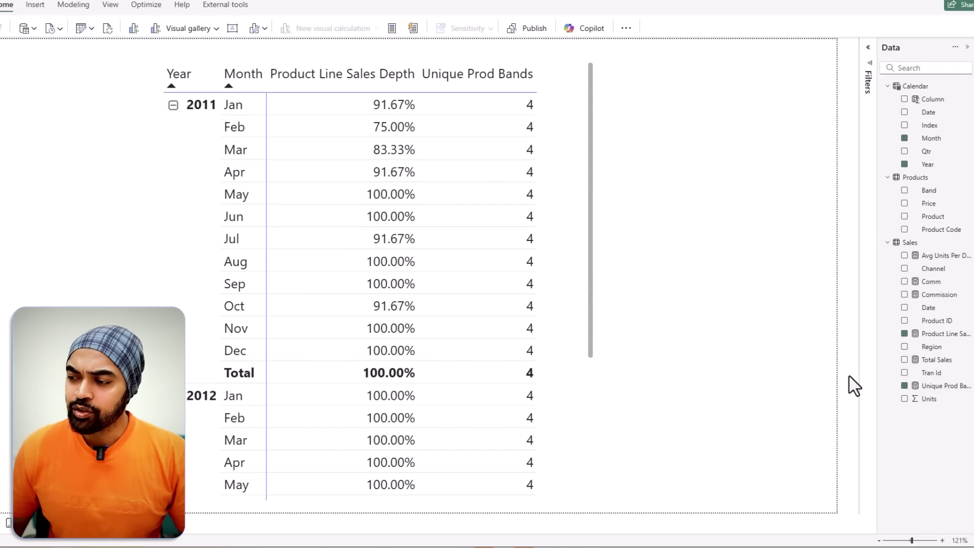
Step: Examine the Unique Prod Bands formula, underlining DISTINCTCOUNT, Products and Band, then clear the marks and deselect the measure
left_click(941, 387)
key("ctrl+2")
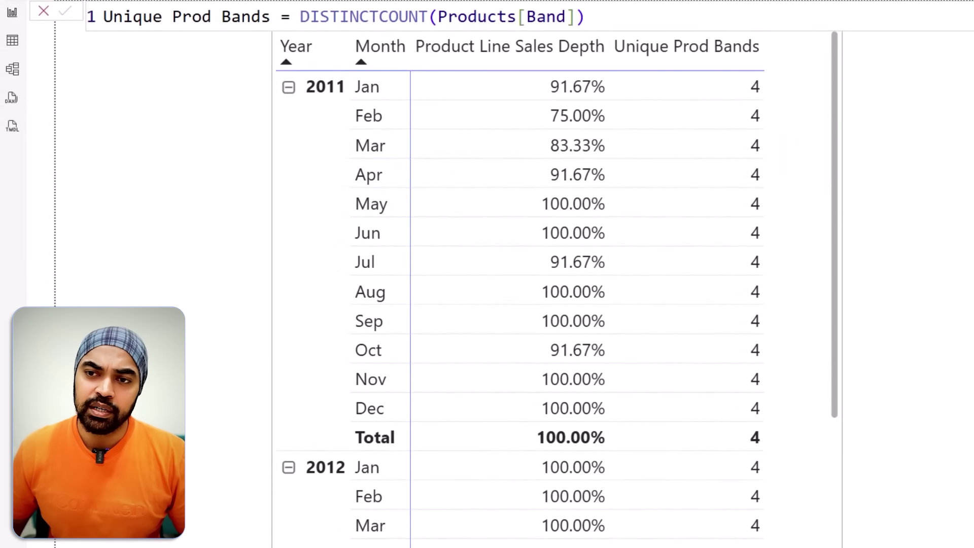
left_click_drag(334, 29, 369, 34)
left_click_drag(423, 34, 453, 34)
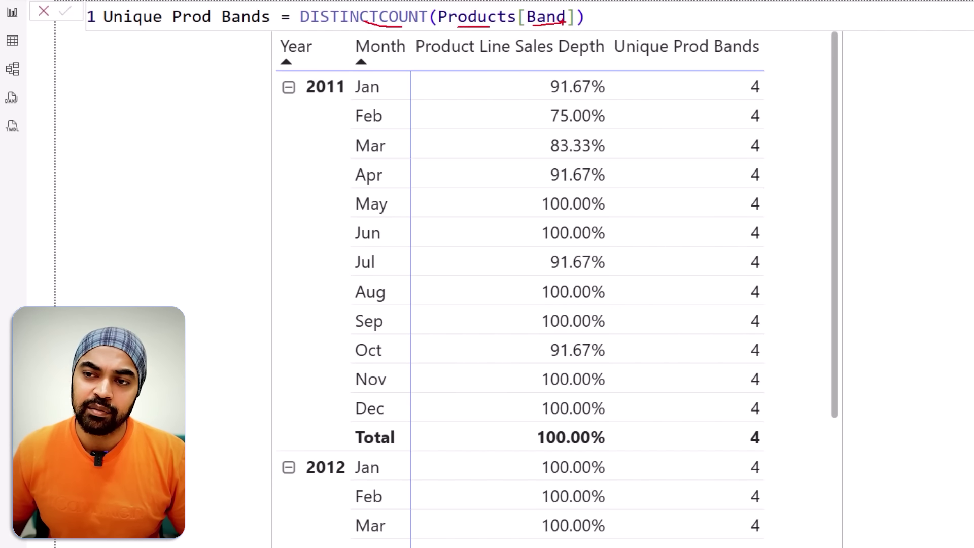
key("Escape")
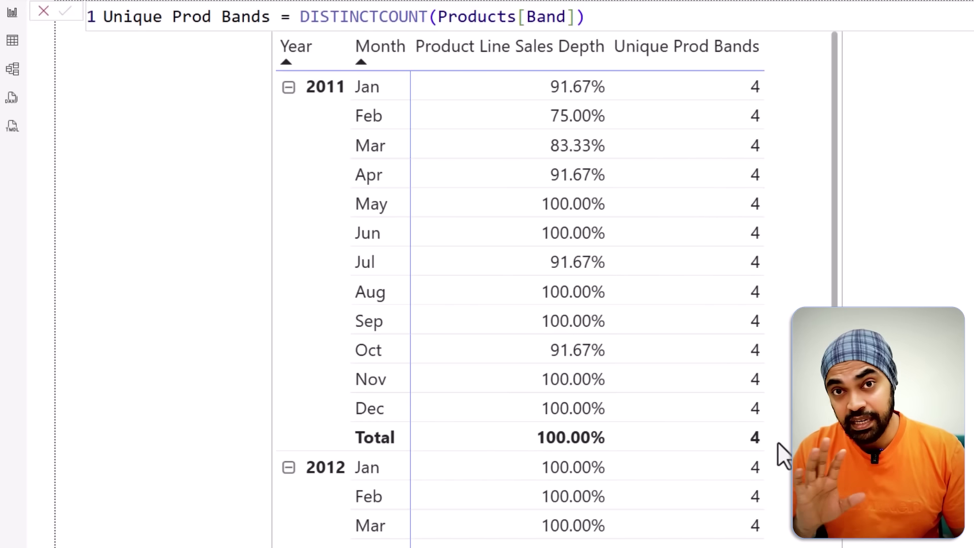
left_click(131, 212)
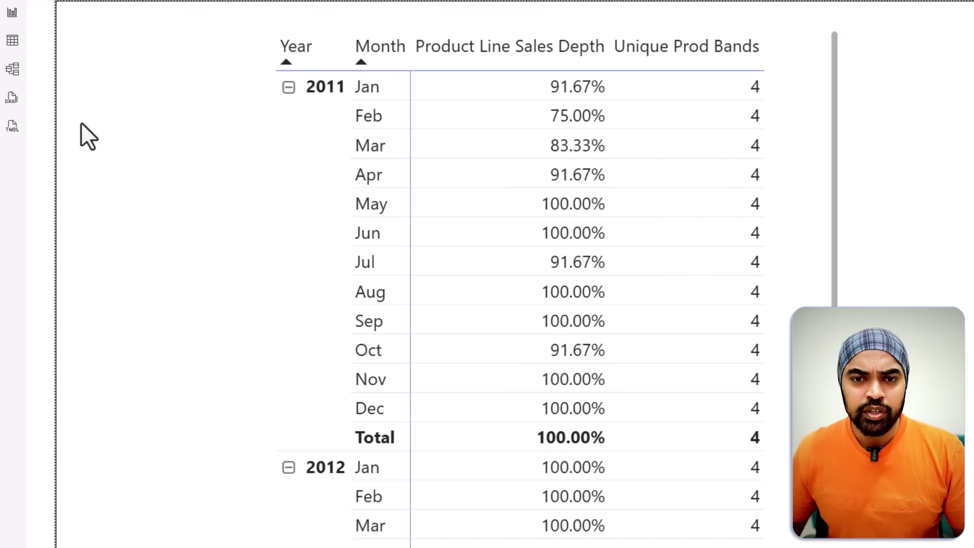
Step: Show the data model, sketch arrows along the Calendar–Sales and Products–Sales relationships, tick the Band column, and clear the marks
left_click(13, 69)
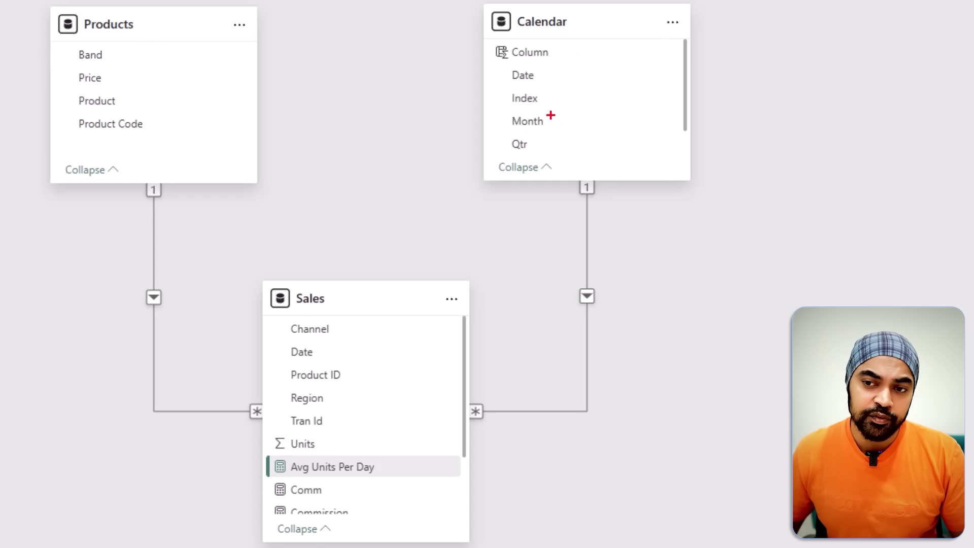
mouse_move(572, 162)
left_mouse_down()
mouse_move(552, 384)
mouse_move(434, 398)
mouse_move(454, 417)
left_mouse_up()
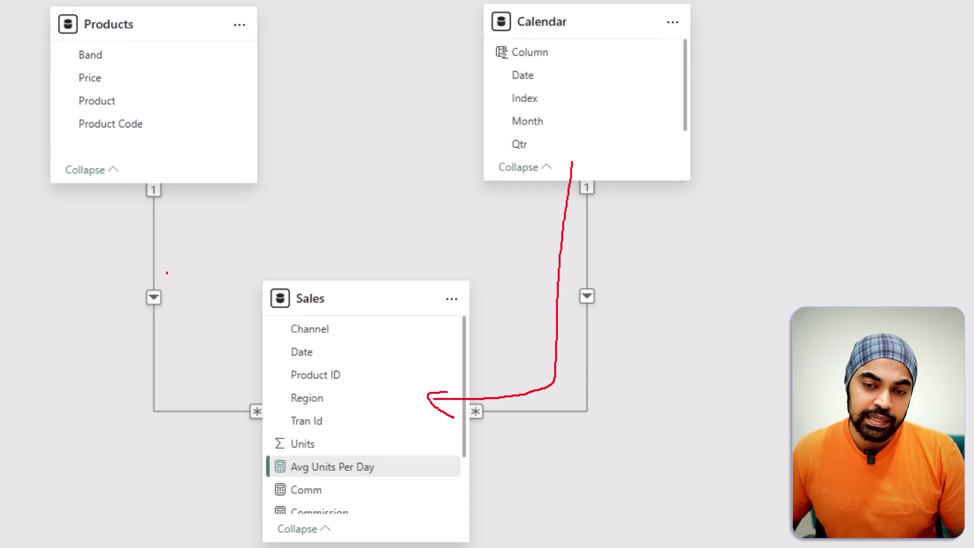
mouse_move(167, 273)
left_mouse_down()
mouse_move(203, 346)
mouse_move(217, 349)
mouse_move(205, 353)
left_mouse_up()
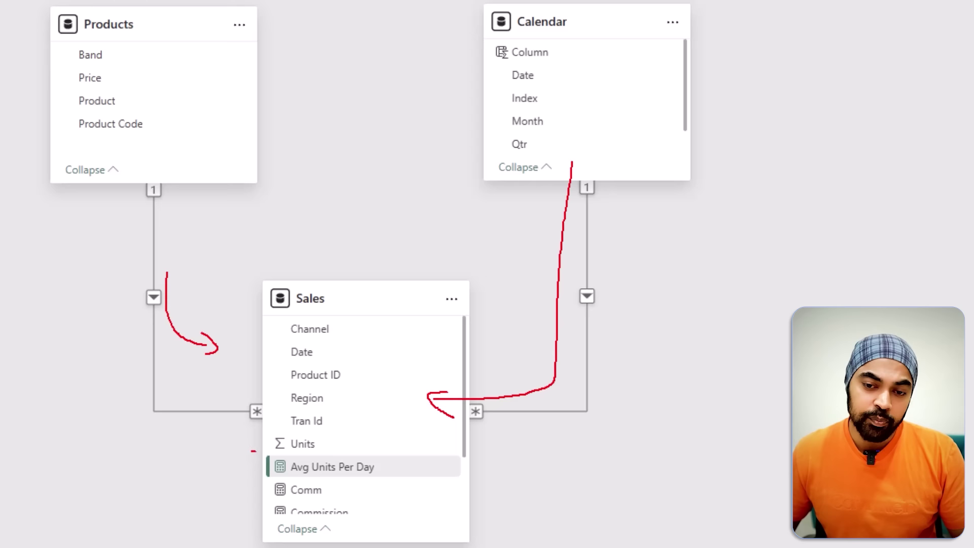
mouse_move(252, 450)
left_mouse_down()
mouse_move(134, 430)
mouse_move(98, 329)
left_mouse_up()
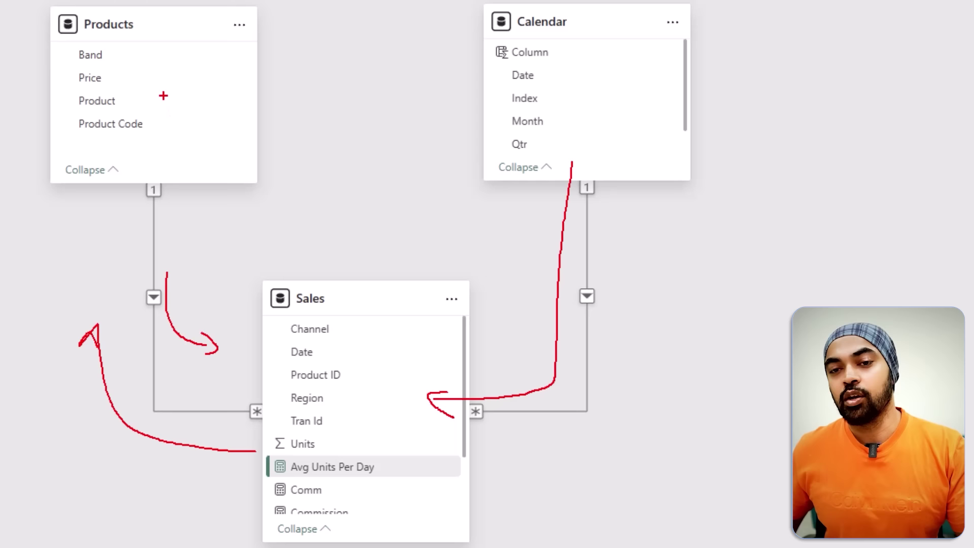
mouse_move(116, 49)
left_mouse_down()
mouse_move(121, 62)
mouse_move(163, 34)
left_mouse_up()
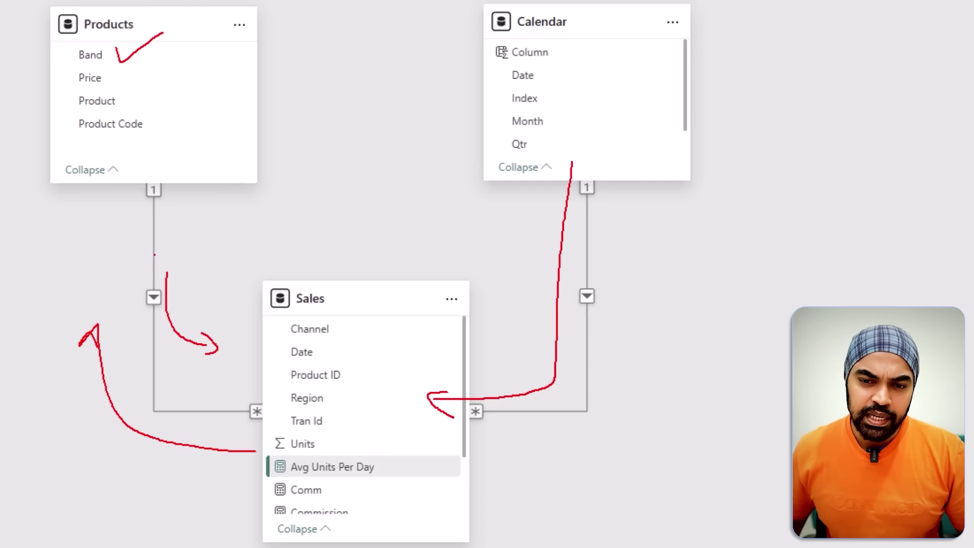
mouse_move(152, 200)
left_mouse_down()
mouse_move(143, 281)
mouse_move(163, 341)
left_mouse_up()
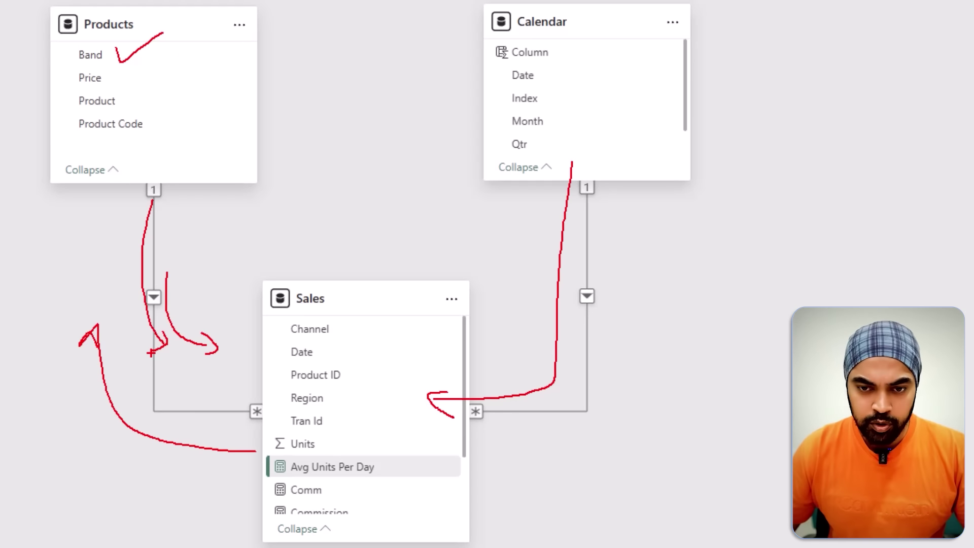
key("Escape")
Step: Set the cross-filter direction of the Products–Sales relationship to Both and save it
double_click(158, 294)
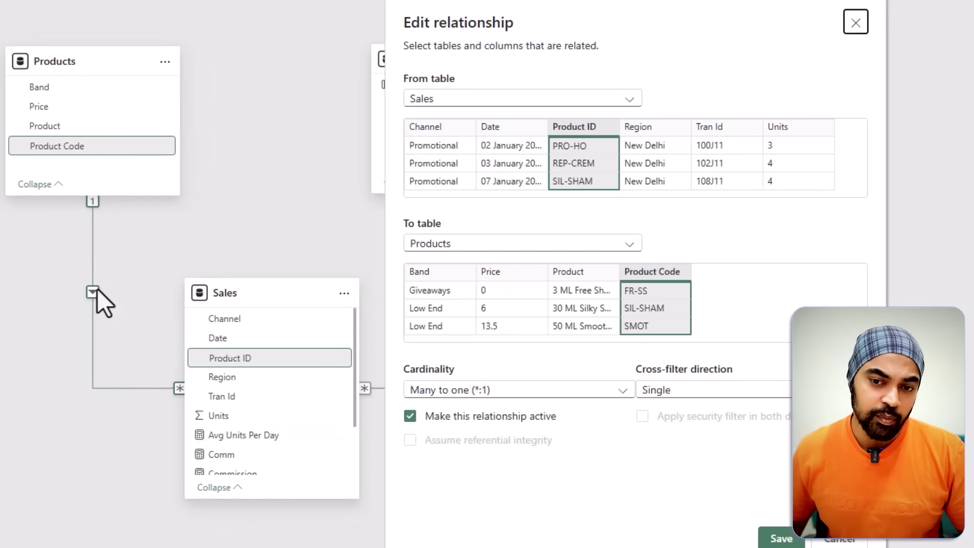
left_click(672, 394)
left_click(669, 429)
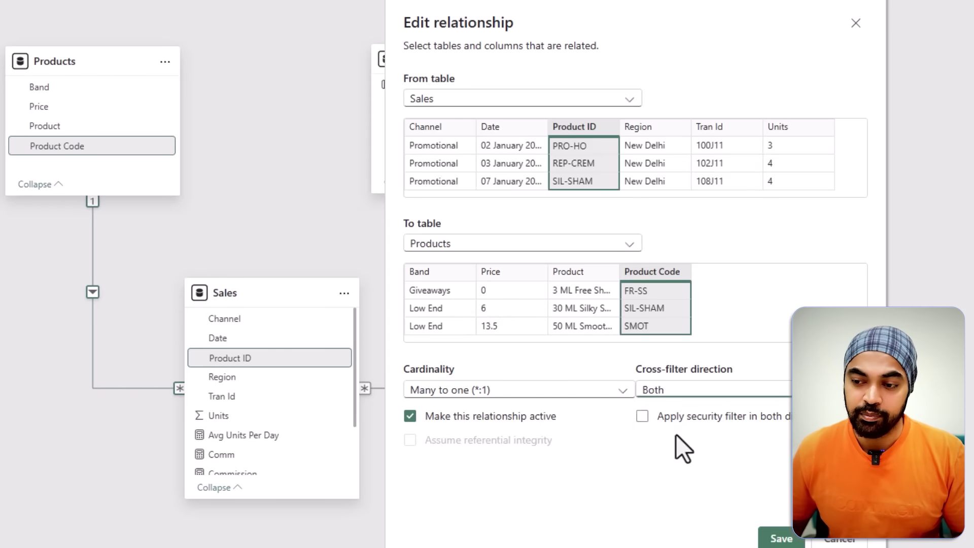
left_click(768, 540)
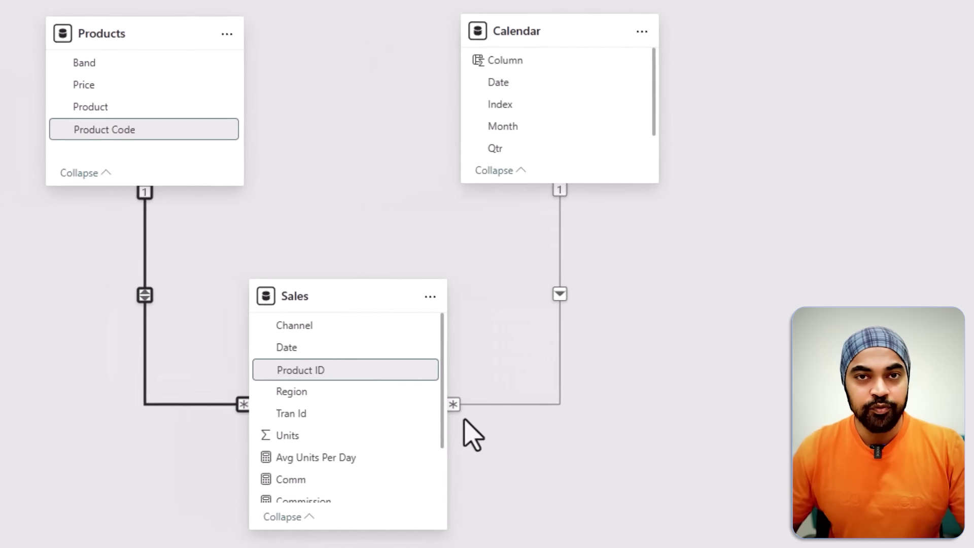
Step: Sketch arrows from Sales to Products and from Products back to Sales in the model, and clear them
mouse_move(348, 408)
left_mouse_down()
mouse_move(257, 412)
mouse_move(184, 235)
mouse_move(188, 180)
left_mouse_up()
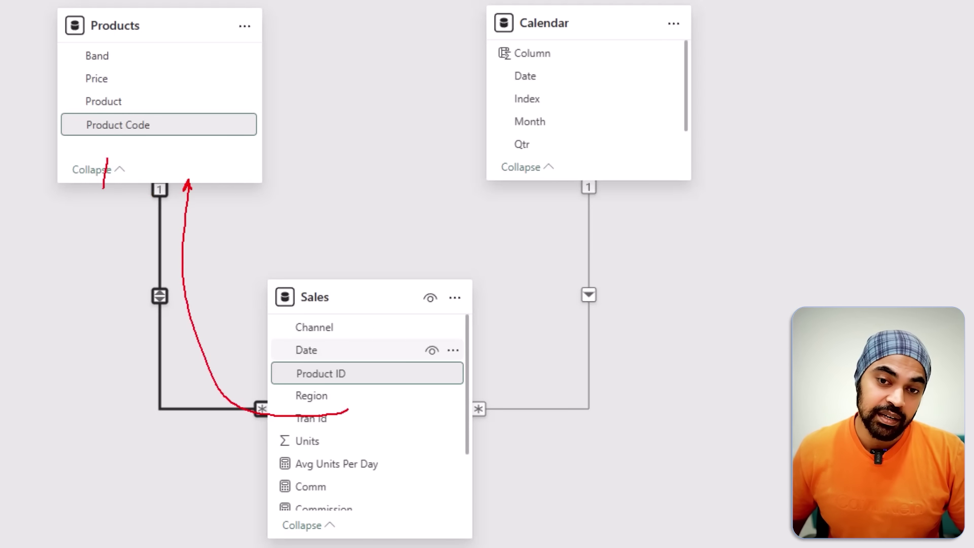
mouse_move(104, 188)
left_mouse_down()
mouse_move(133, 408)
mouse_move(256, 460)
left_mouse_up()
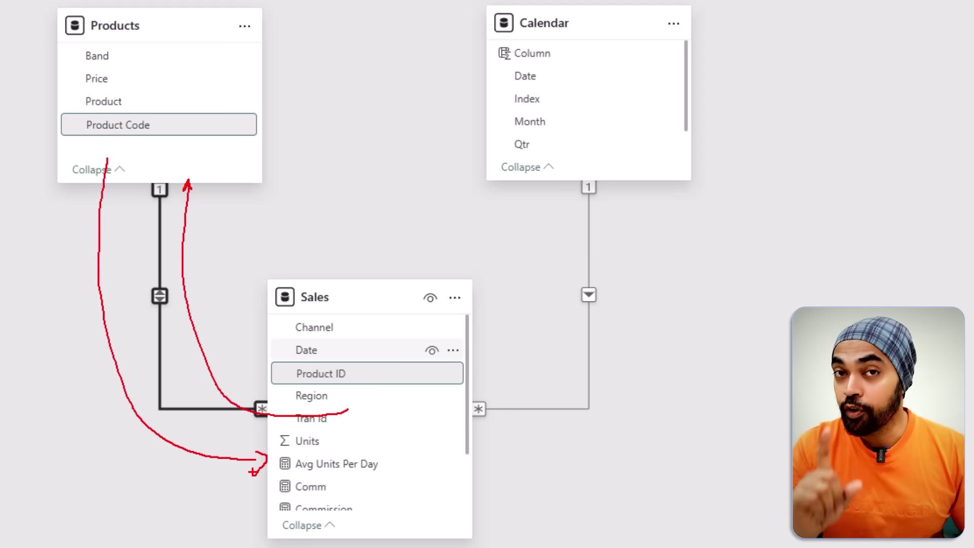
key("Escape")
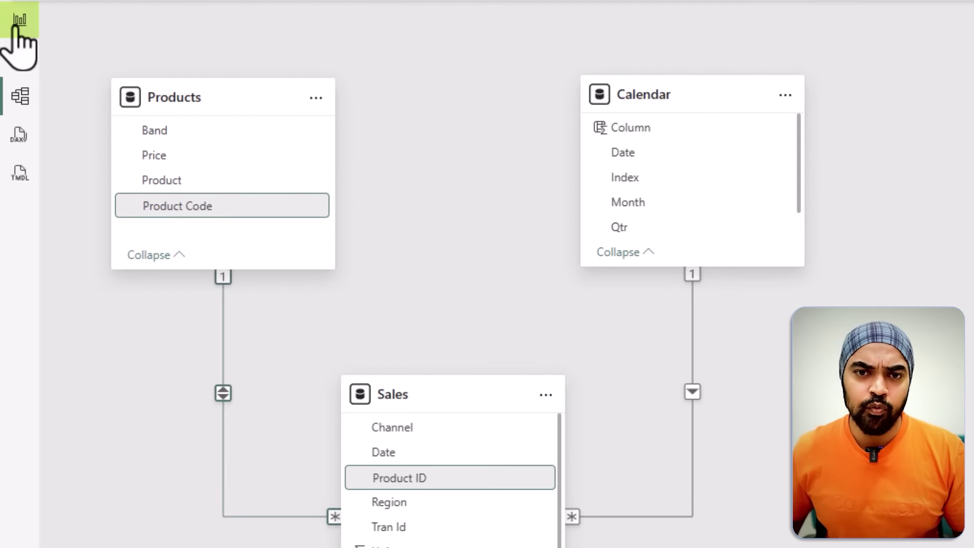
Step: Return to the report, circle February 2011's Unique Prod Bands value, clear the mark, and examine the matrix's Product Line Sales Depth values
left_click(20, 20)
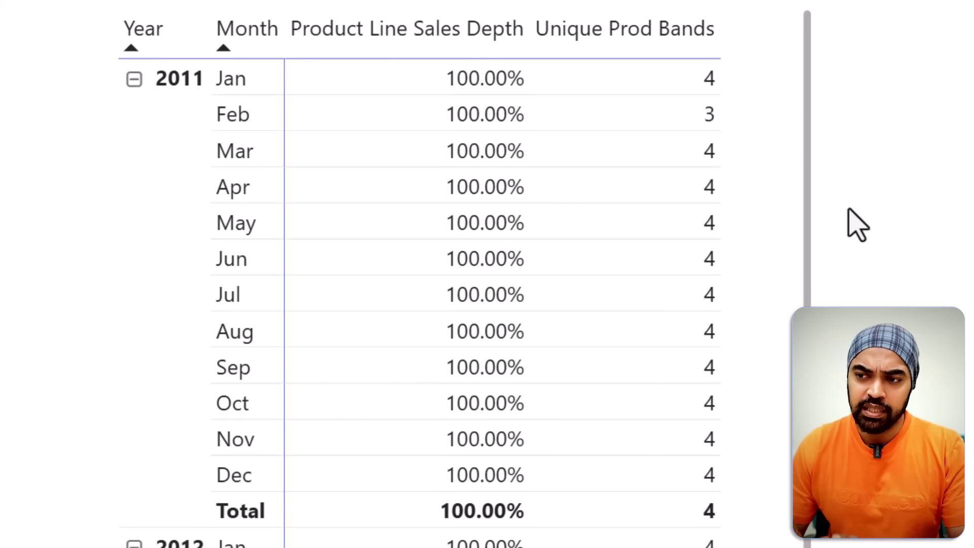
key("ctrl+2")
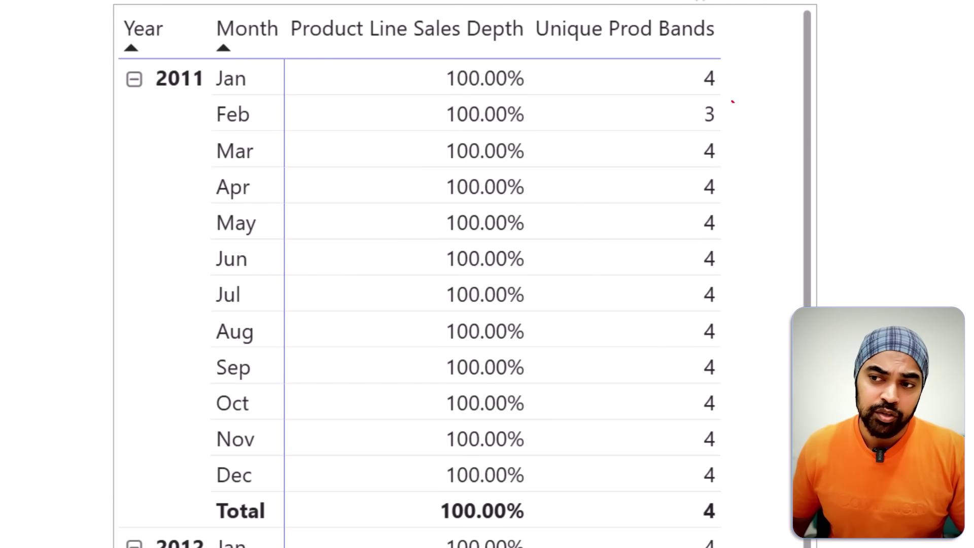
left_click_drag(694, 101, 719, 133)
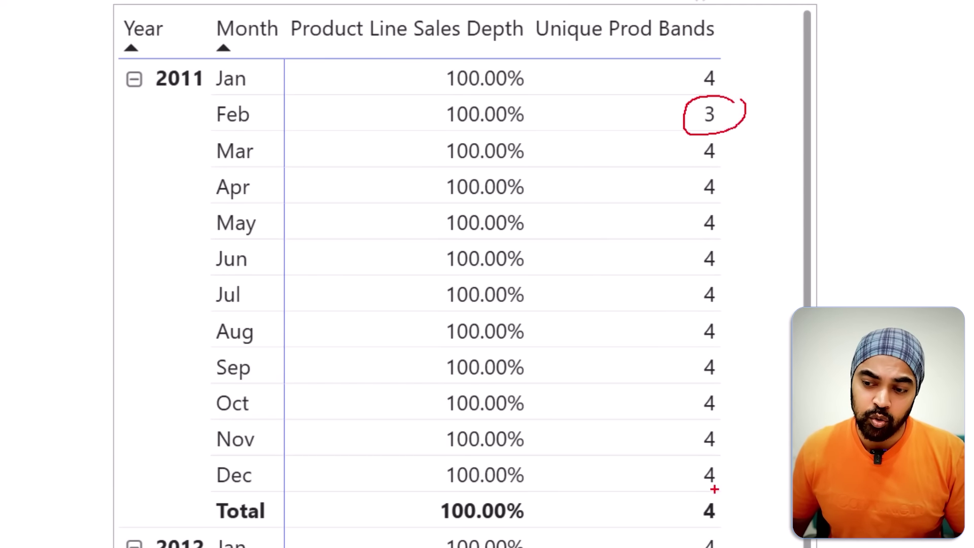
key("Escape")
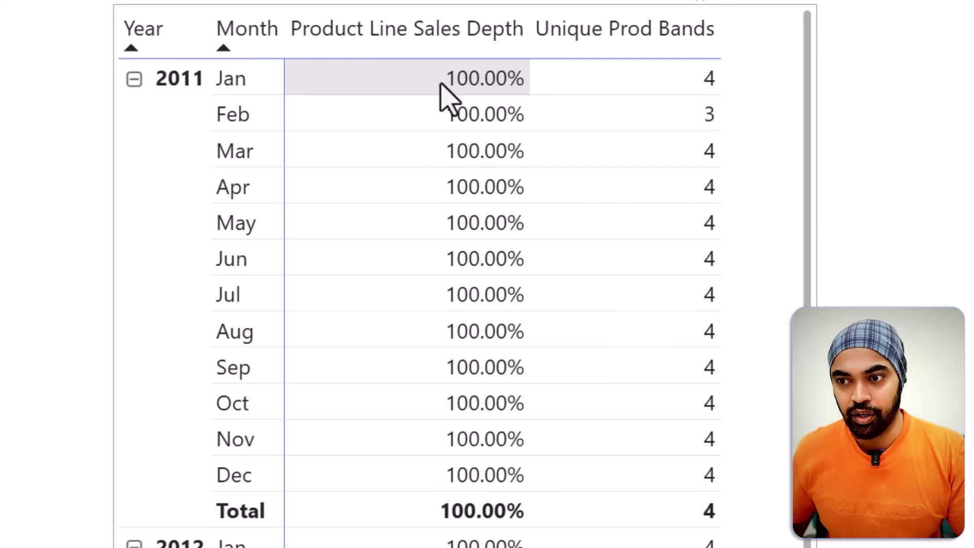
scroll(442, 90, "down", 3)
scroll(429, 208, "up", 3)
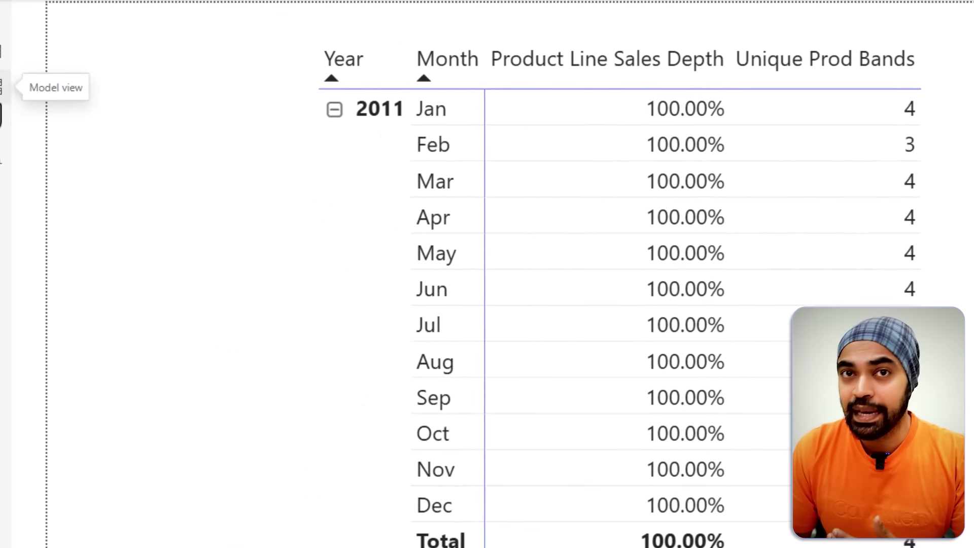
Step: Go back to the data model and set the Products–Sales relationship's cross-filter direction to Single, saving the change
left_click(11, 96)
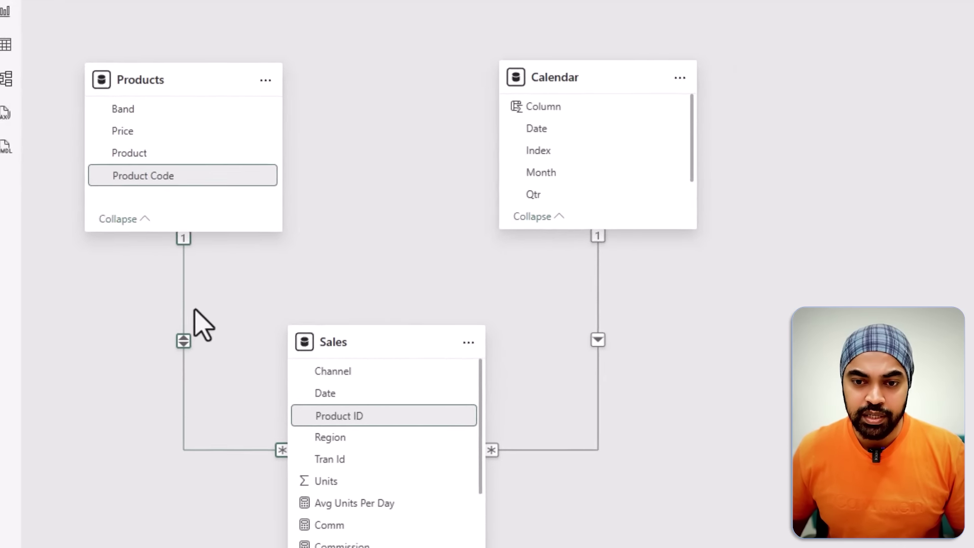
double_click(183, 301)
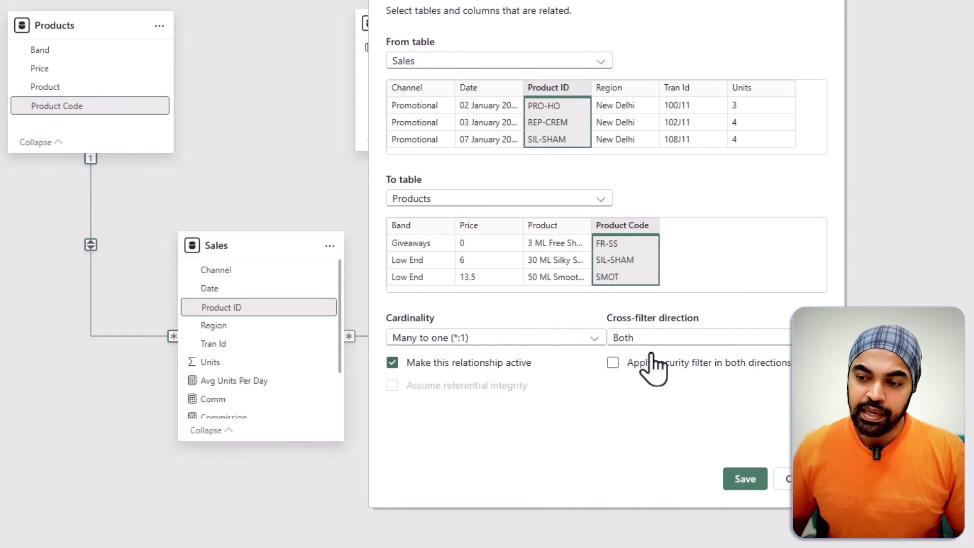
left_click(653, 339)
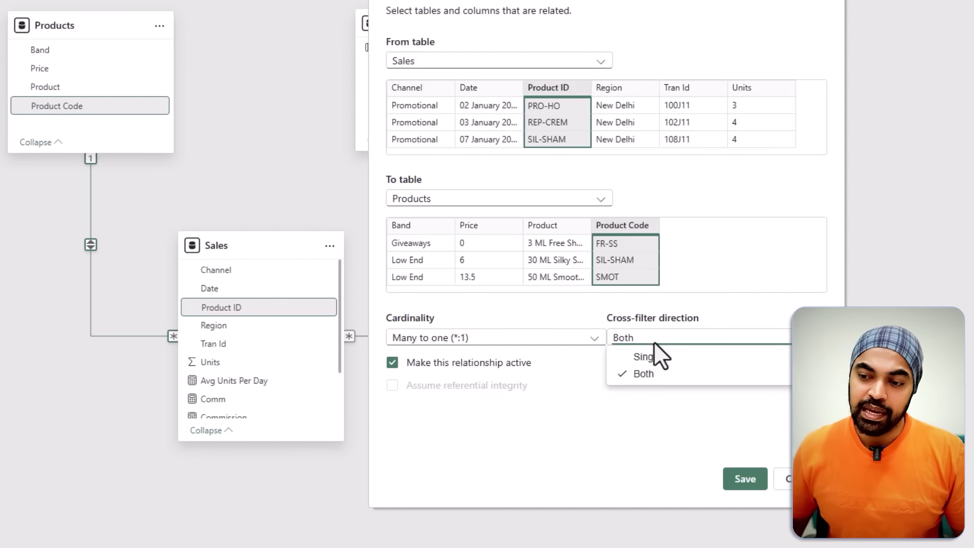
left_click(654, 349)
left_click(745, 479)
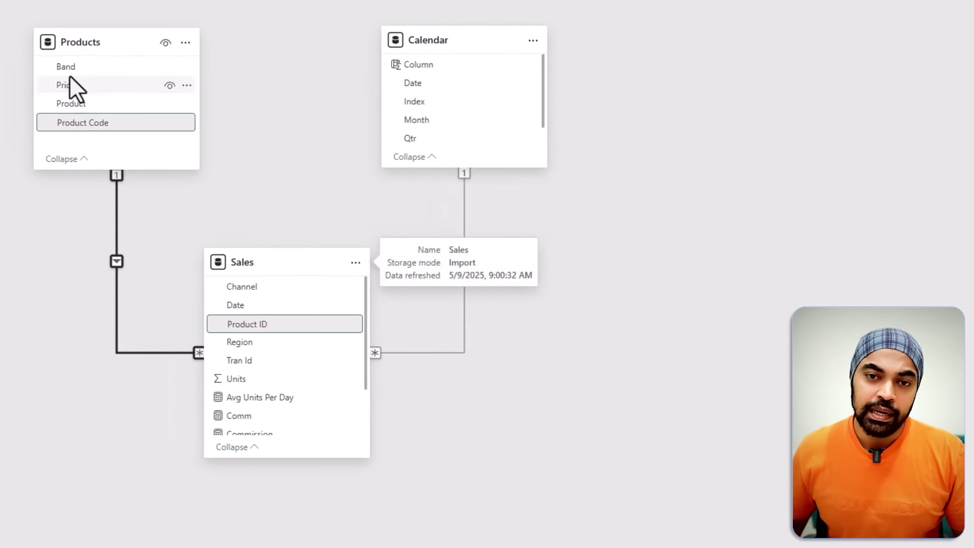
Step: Return to the report and start wrapping the DISTINCTCOUNT expression of Unique Prod Bands in CALCULATE, placing each function on its own line
left_click(15, 18)
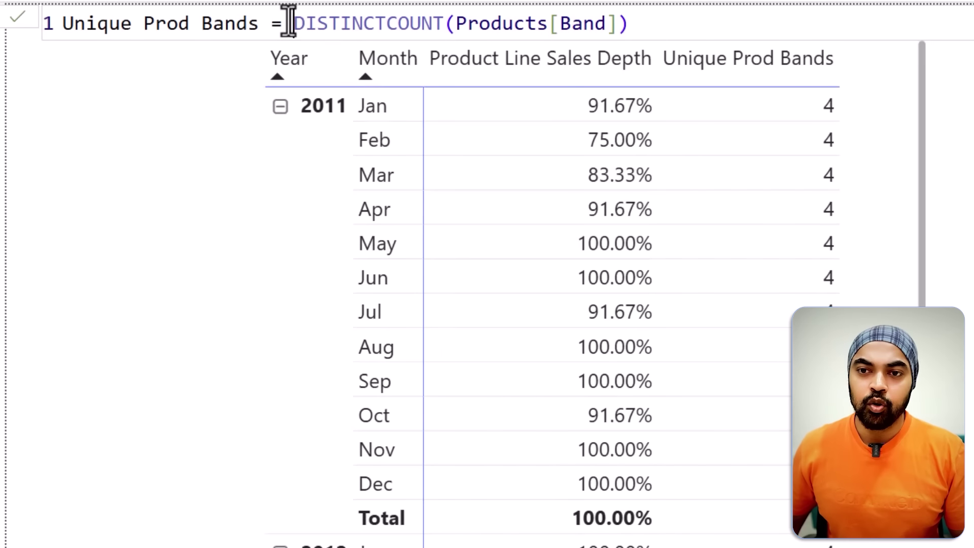
left_click(288, 21)
key("shift+Return")
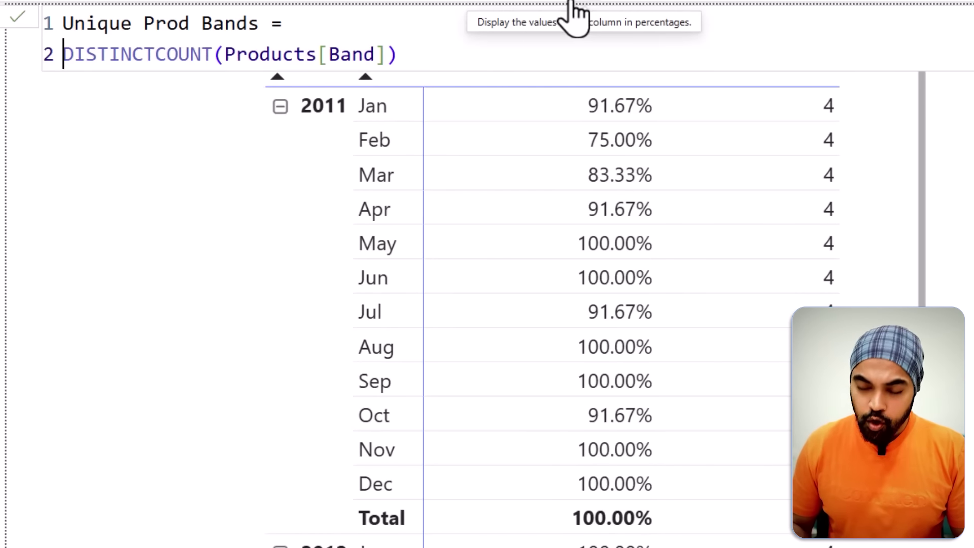
type("cal")
key("Tab")
key("shift+Return")
key("Escape")
key("ctrl+Right")
key("ctrl+Right")
key("ctrl+Right")
key("ctrl+Right")
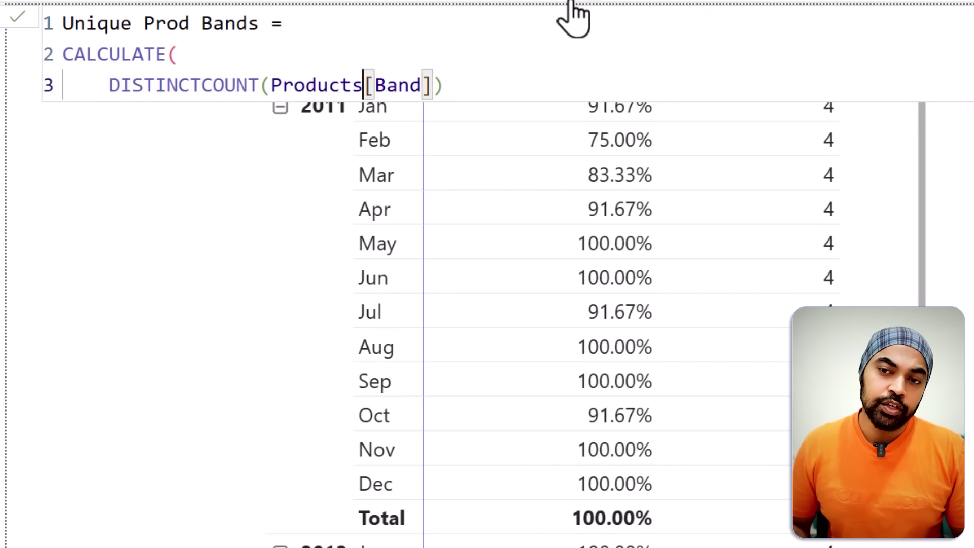
Step: Add a CROSSFILTER argument on a new line after DISTINCTCOUNT, with Sales[Product ID] as its first column
type(",")
key("shift+Return")
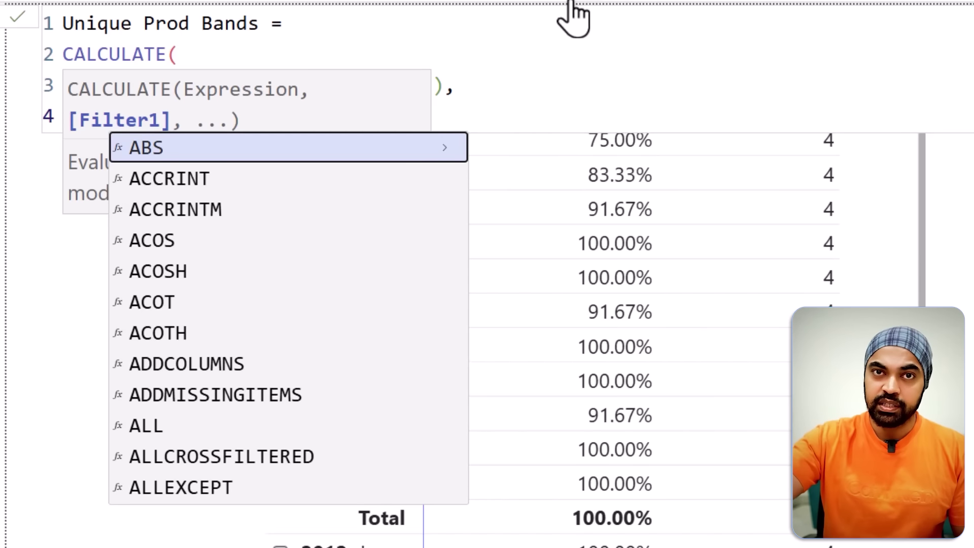
key("Escape")
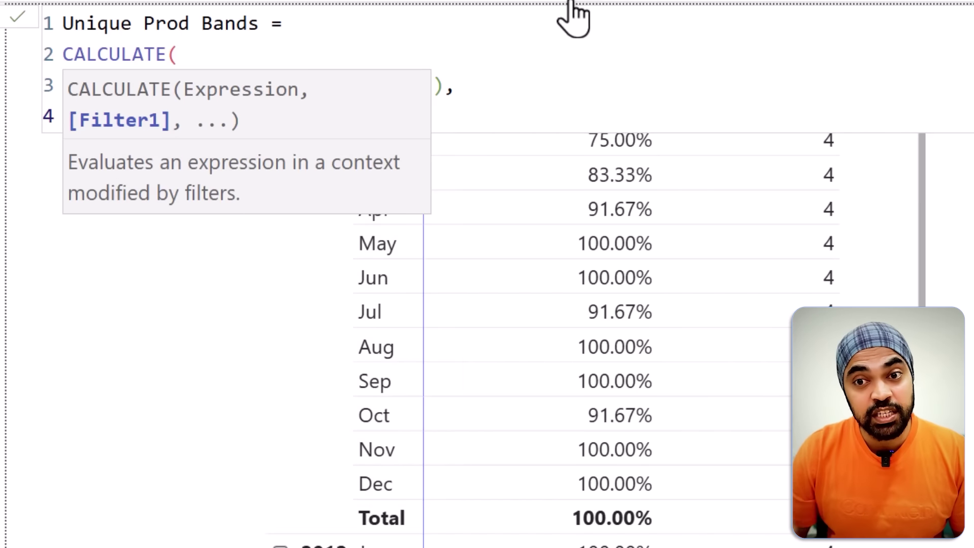
type("cross")
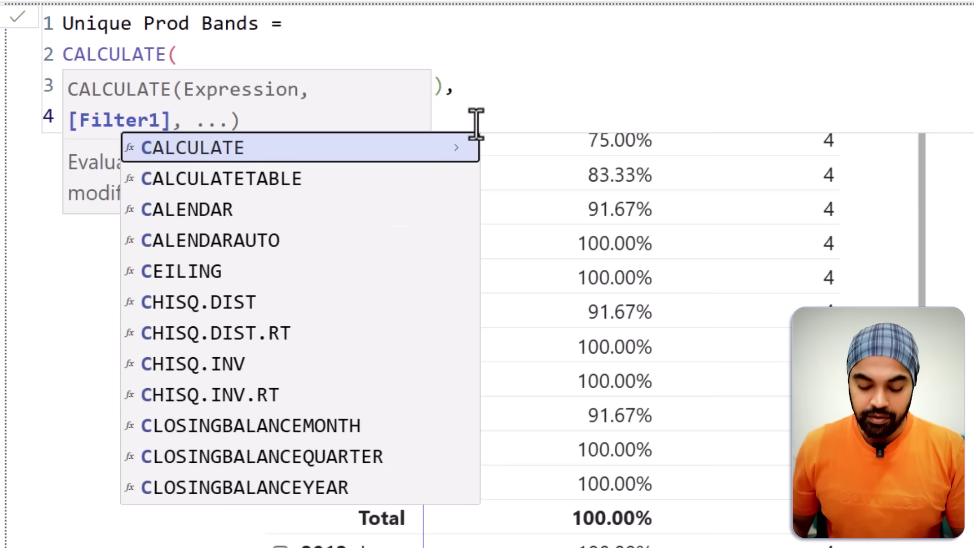
key("Tab")
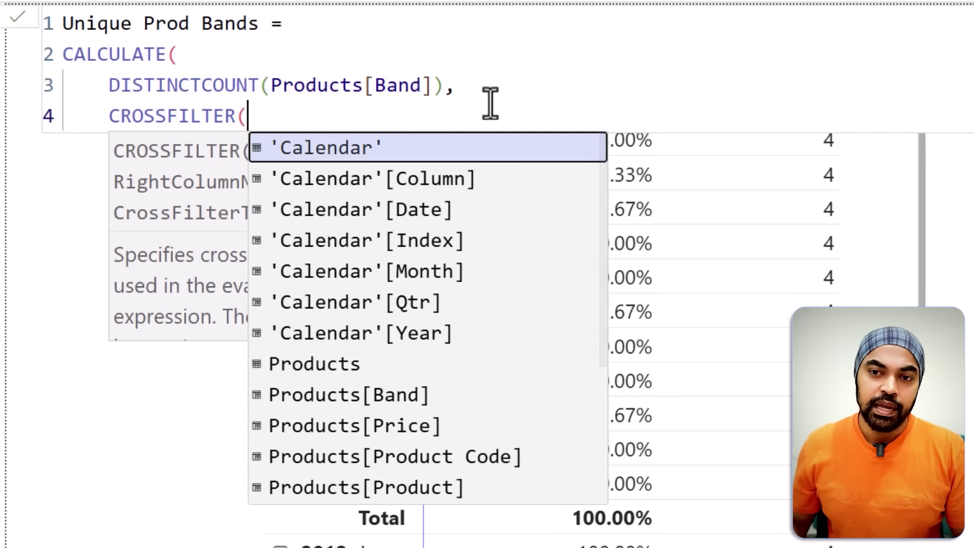
type("sal")
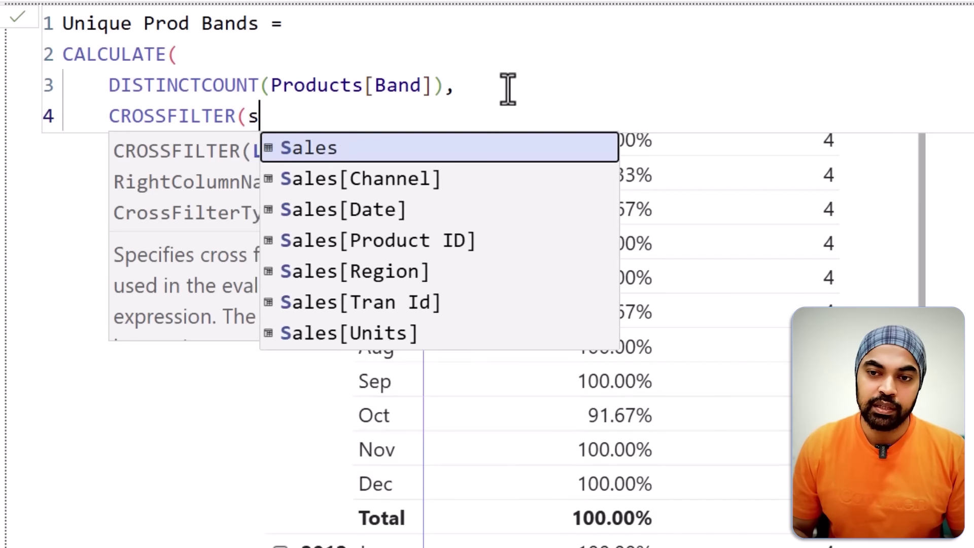
key("Down")
key("Down")
key("Down")
key("Tab")
Step: Enter Products[Product Code] as CROSSFILTER's second column and close both the CROSSFILTER and CALCULATE brackets
type(", prod")
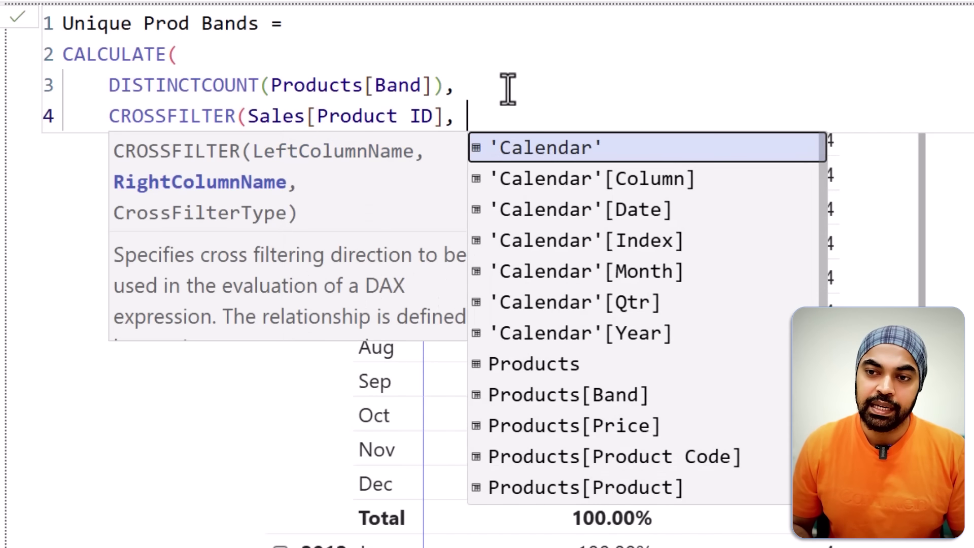
key("Down")
key("Down")
key("Down")
key("Down")
key("Down")
key("Up")
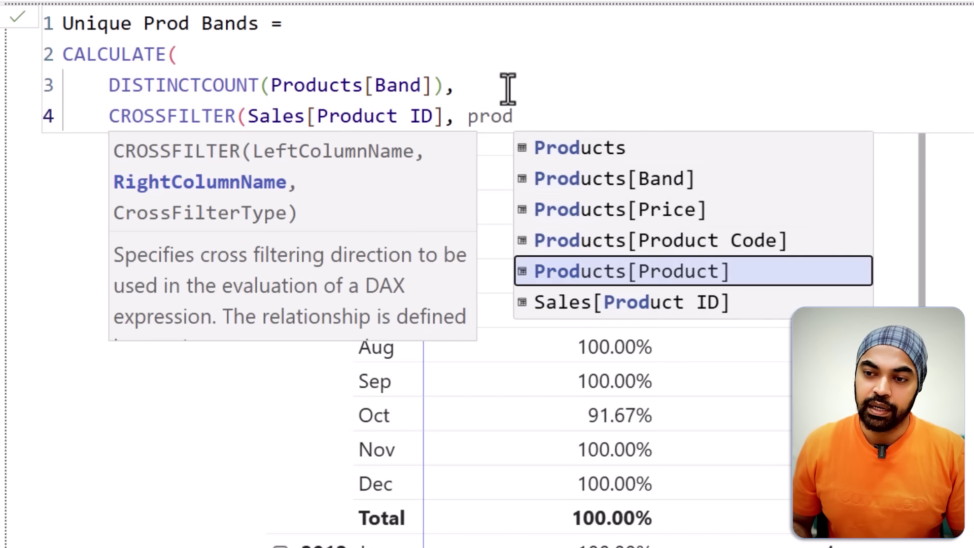
key("Up")
key("Tab")
type(")")
key("Return")
type(")")
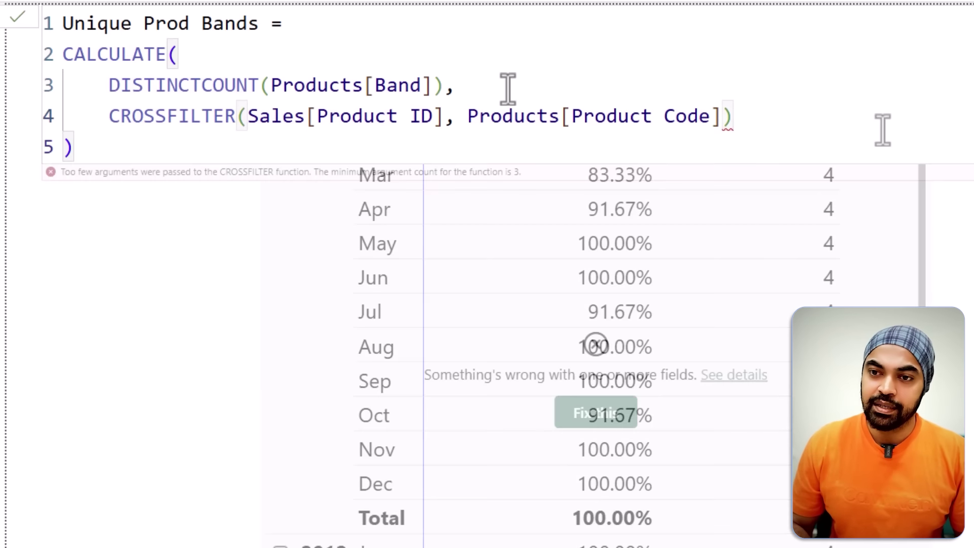
Step: Add Both as CROSSFILTER's filter type, commit the Unique Prod Bands formula, and return to the matrix
left_click(723, 116)
type(",")
left_click(784, 150)
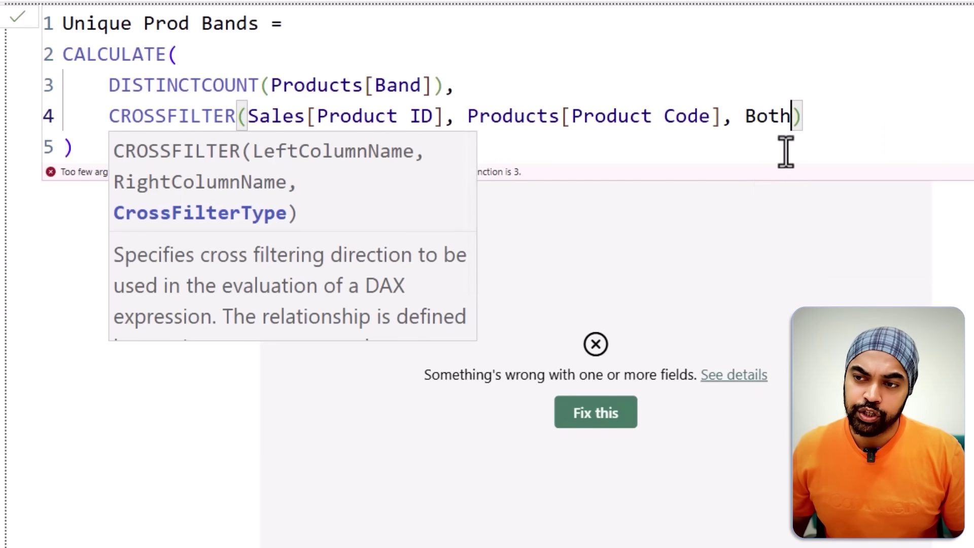
key("Down")
key("Return")
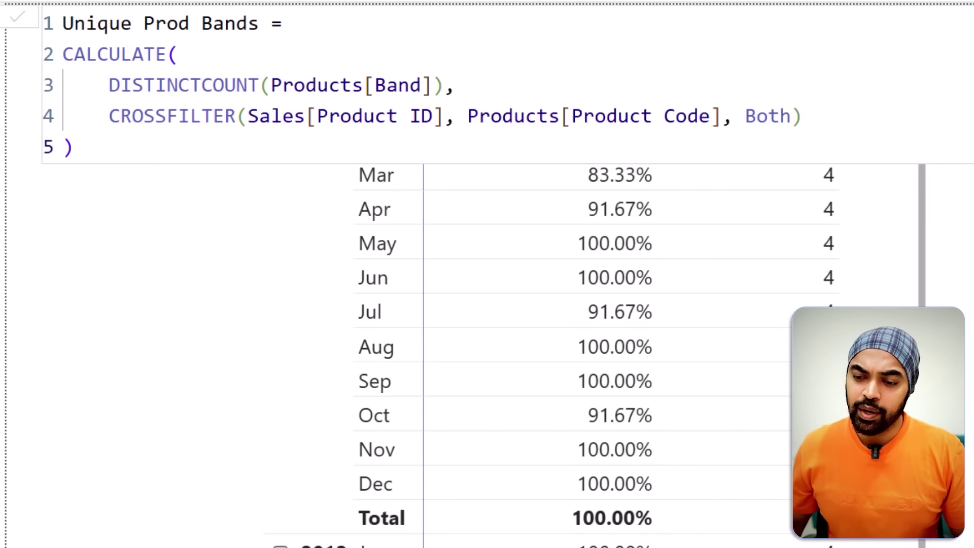
left_click(746, 525)
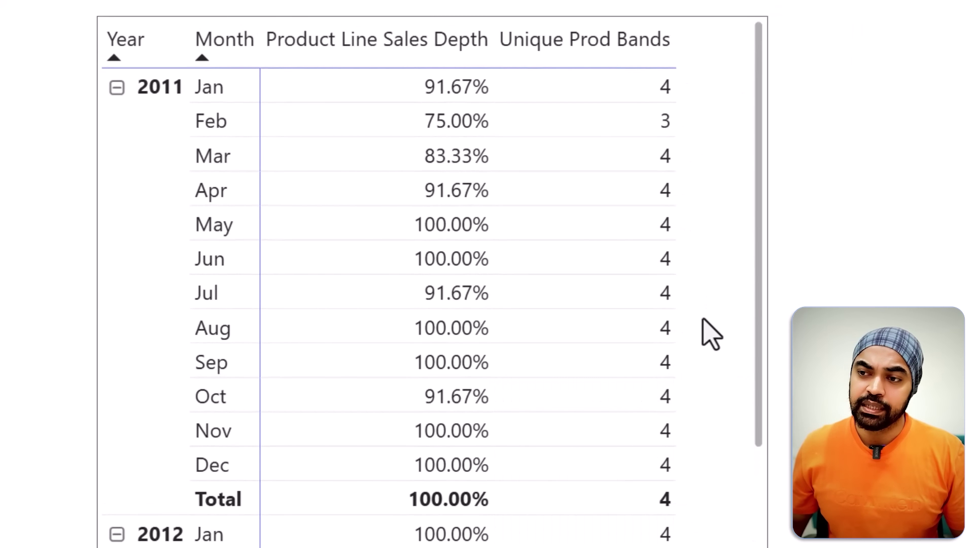